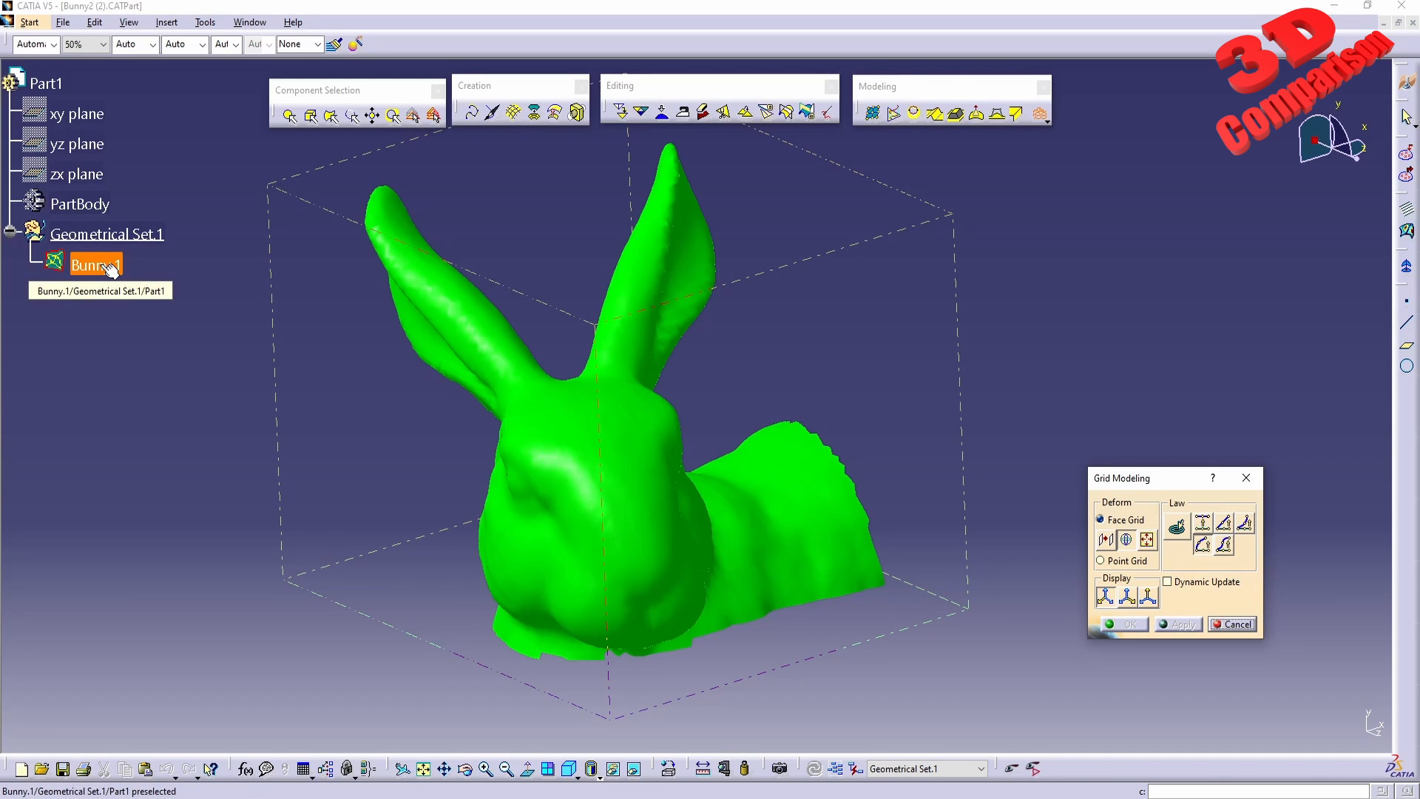
Select the bunny mesh for Grid Modeling and place the Grid Modeling dialog closer to the model
click(618, 453)
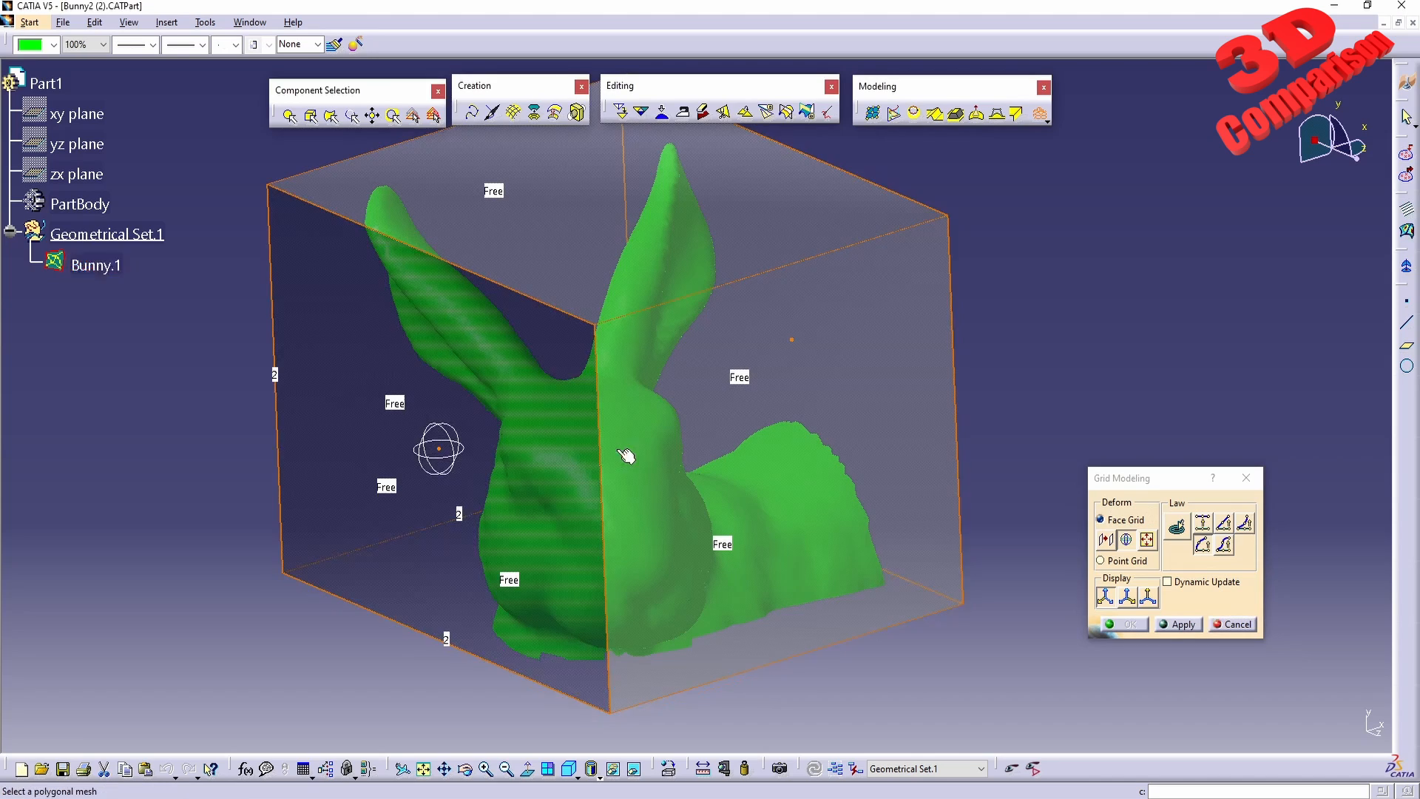
middle_drag(677, 405, 619, 481)
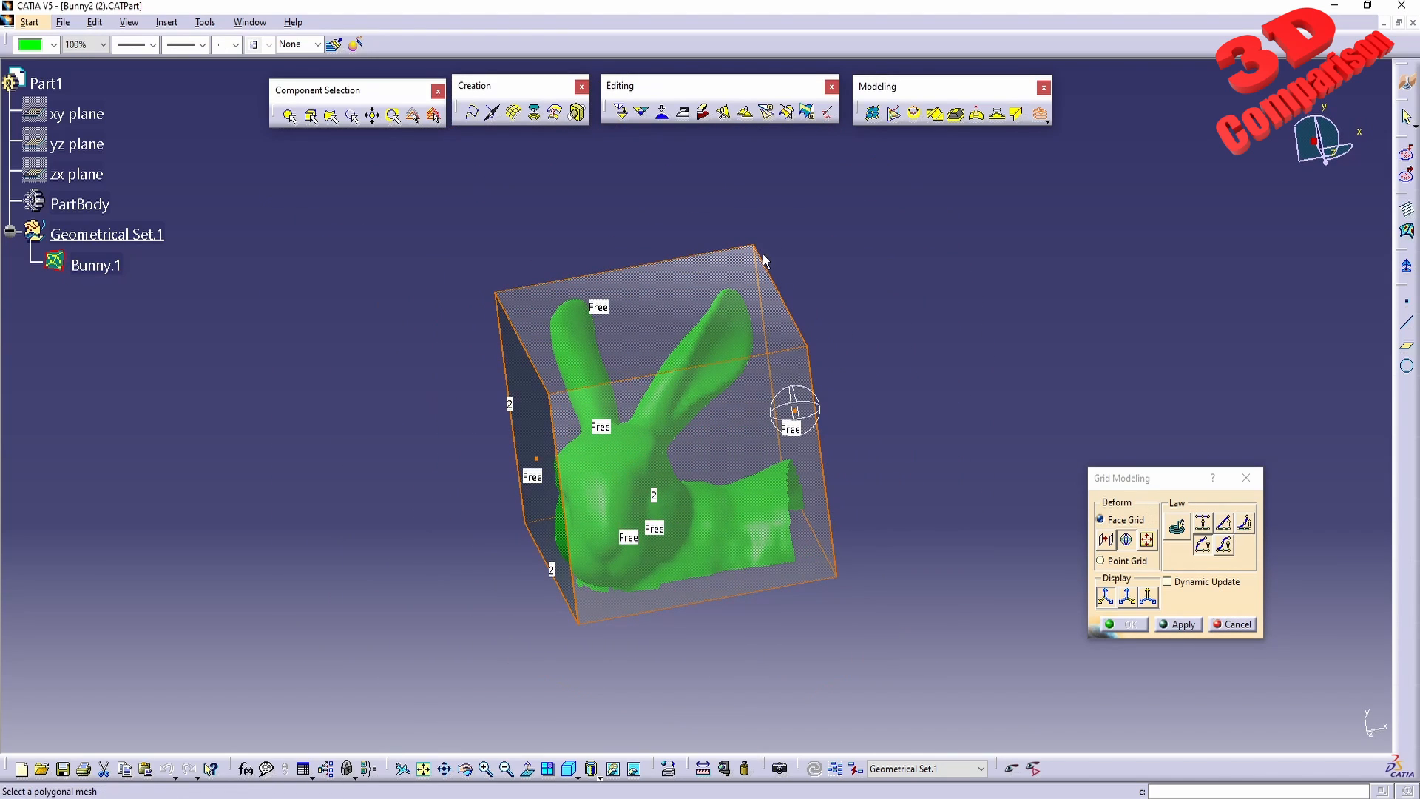
middle_drag(680, 419, 799, 503)
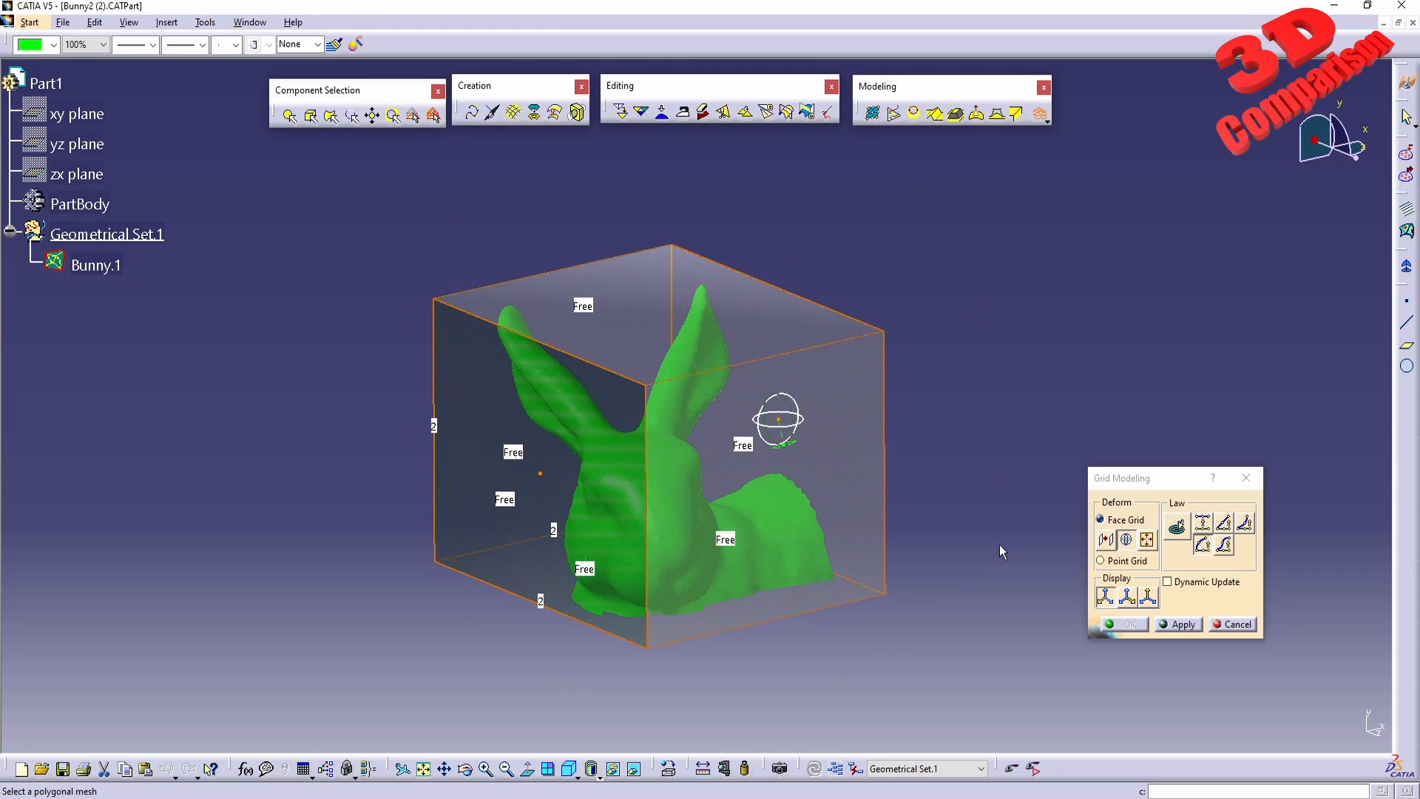
drag(1134, 480, 1024, 530)
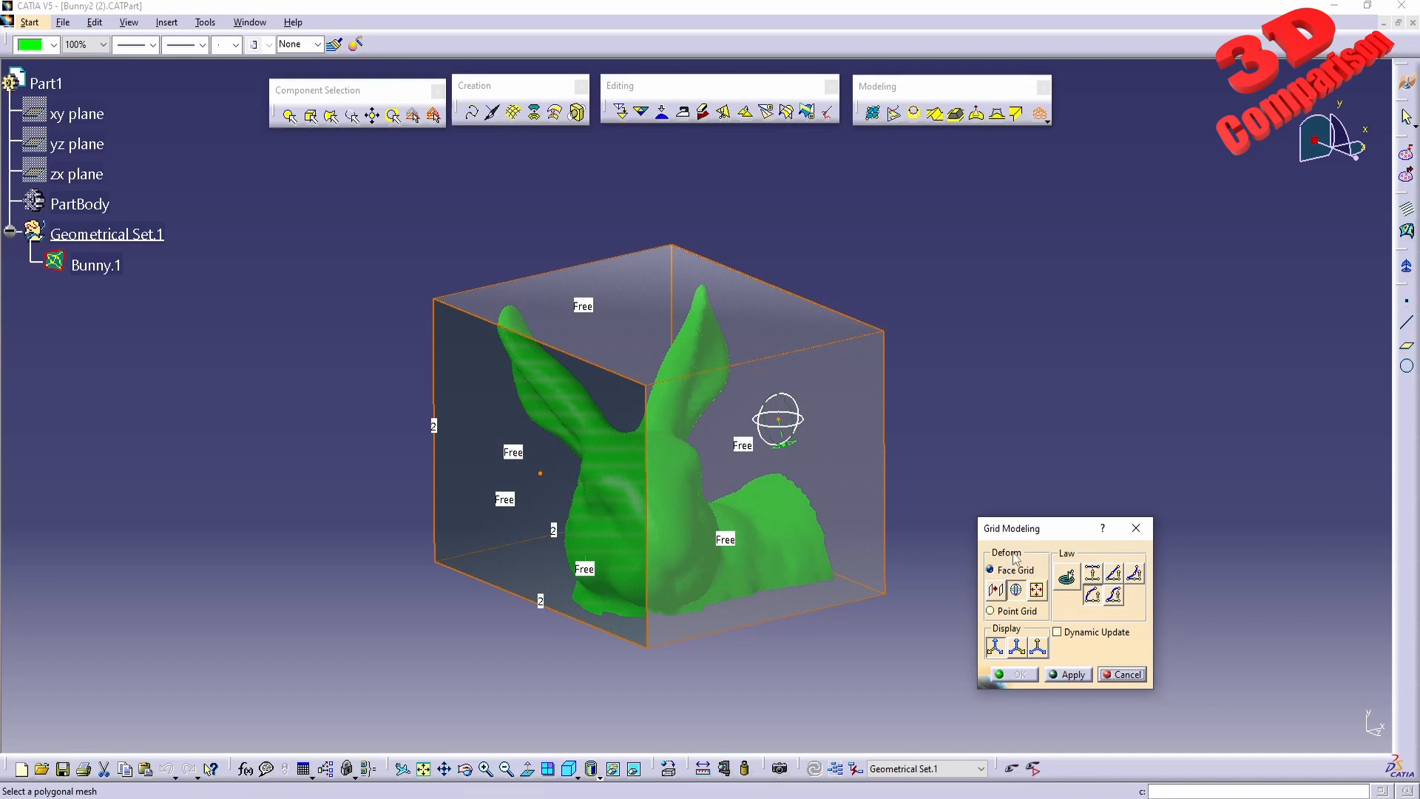
Set the face grid deformation to translation, moving the head-side grid face upward and the tail-side face outward
click(996, 591)
click(544, 476)
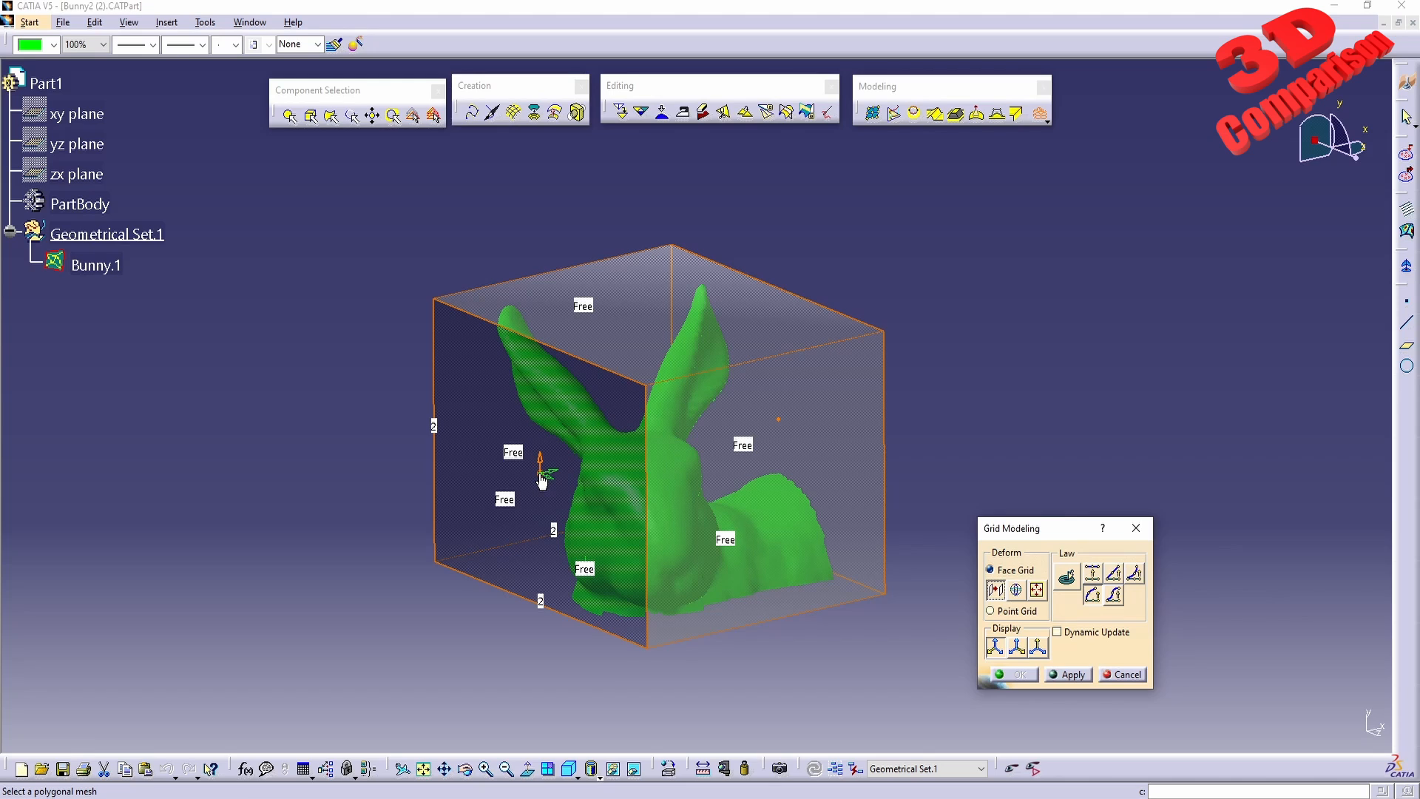
drag(543, 480, 501, 304)
middle_drag(526, 390, 599, 412)
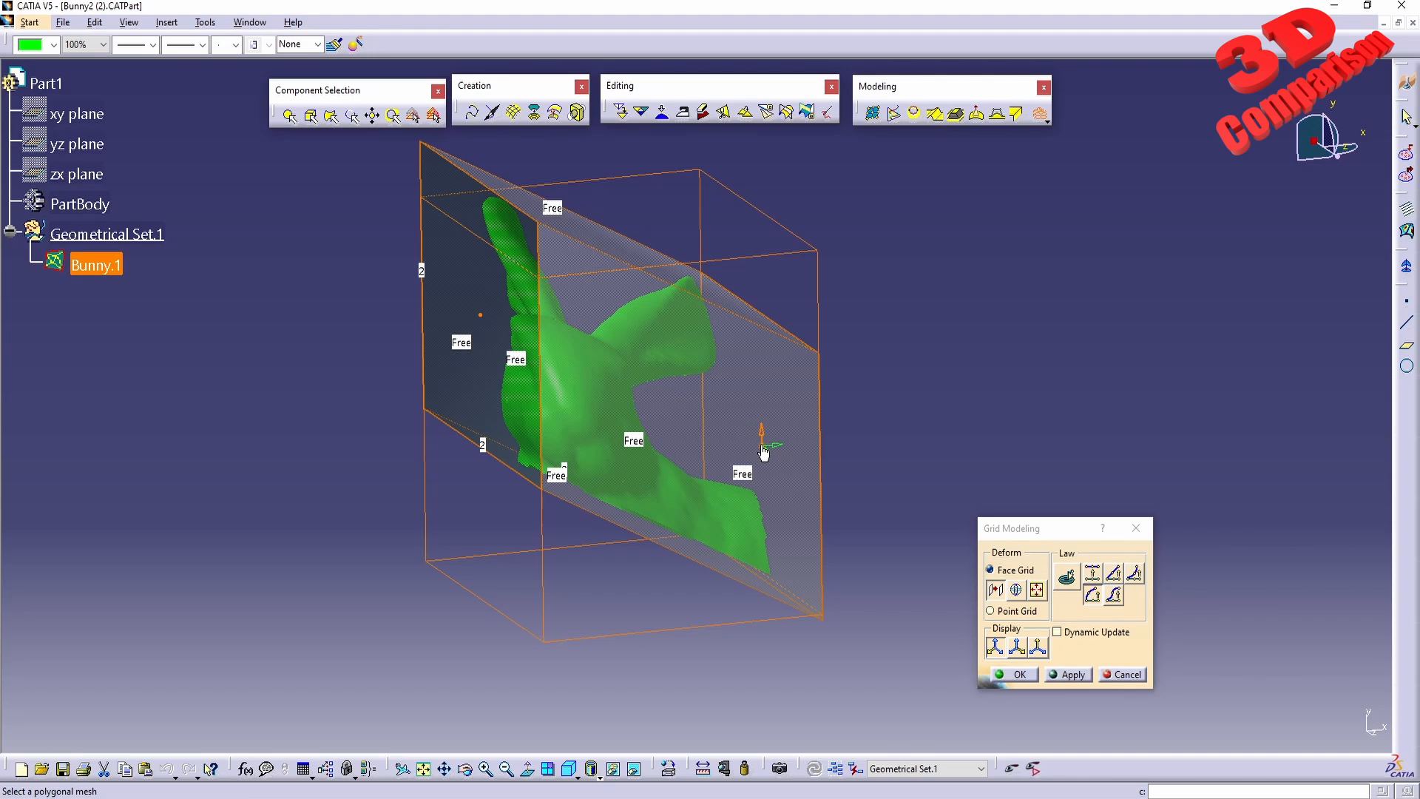
drag(781, 451, 1024, 416)
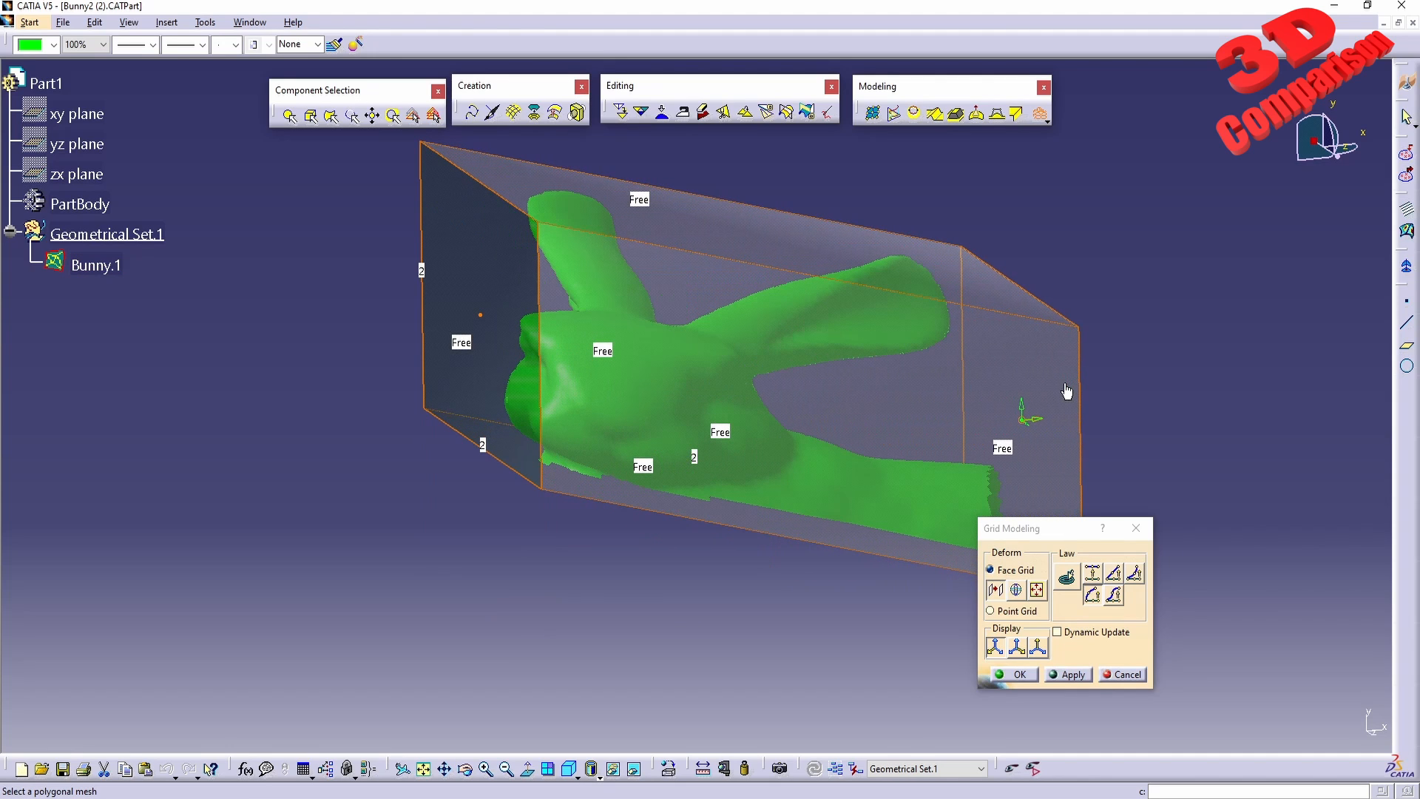
middle_drag(806, 354, 539, 374)
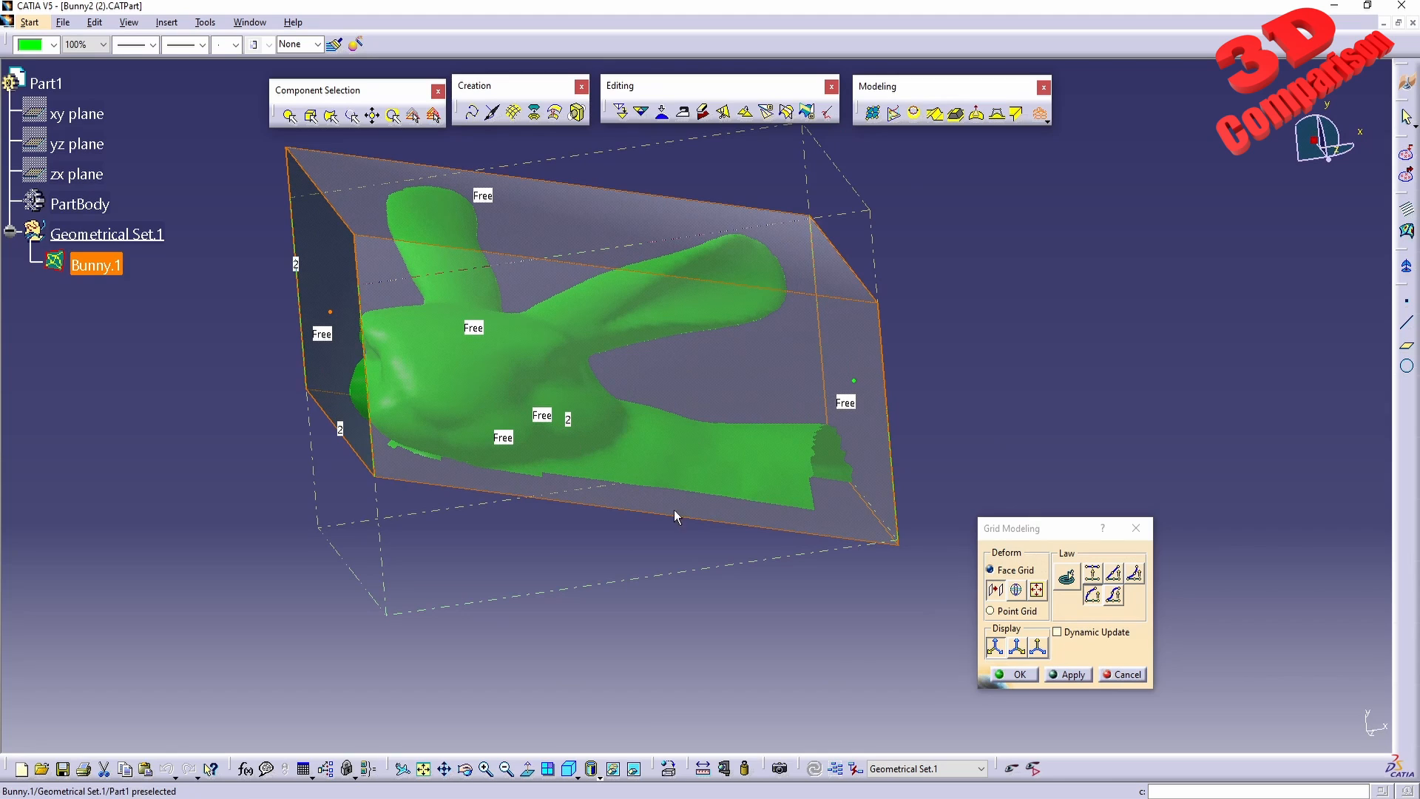
Enable Dynamic Update and translate the tail-side grid face outward and back inward to deform the bunny
click(1074, 634)
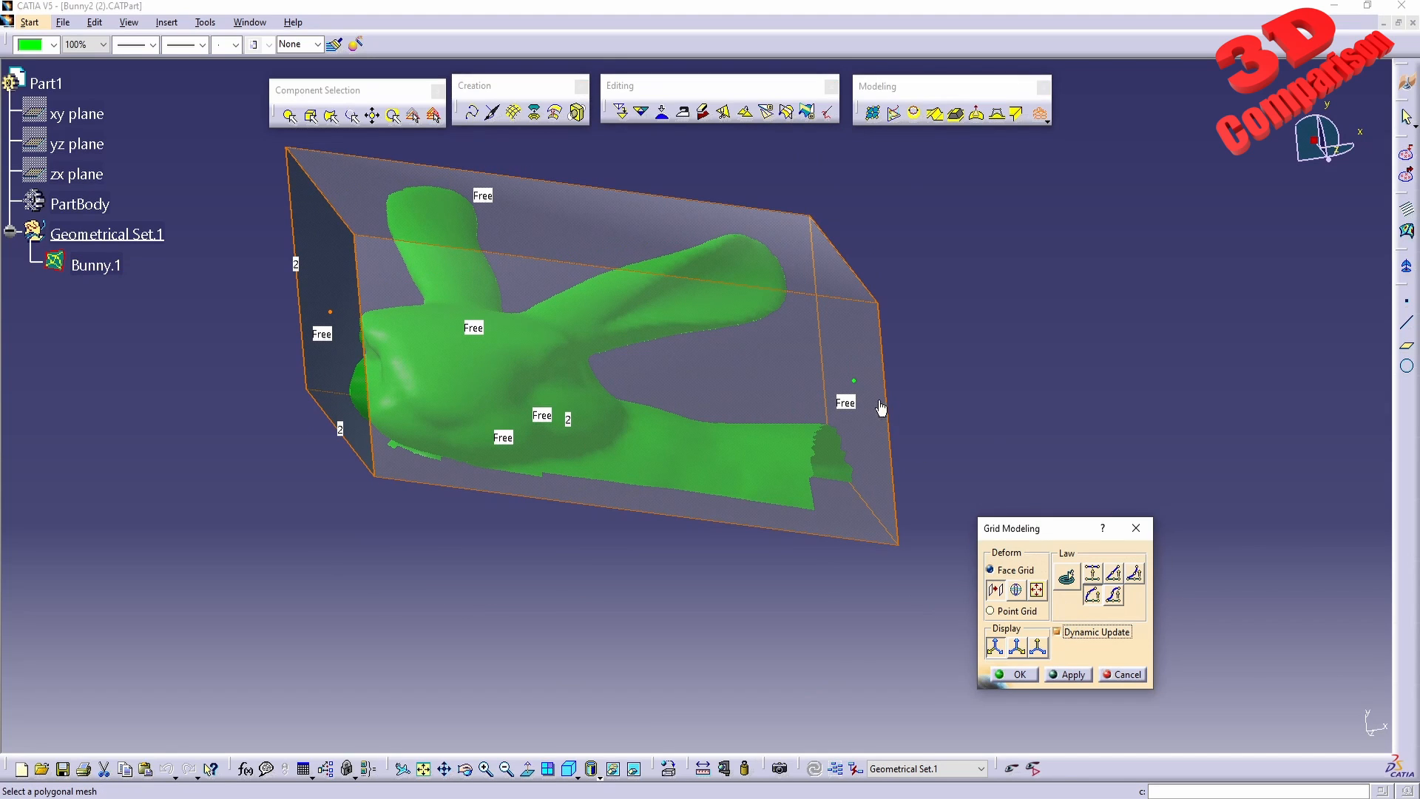
drag(856, 391, 1067, 341)
click(1057, 632)
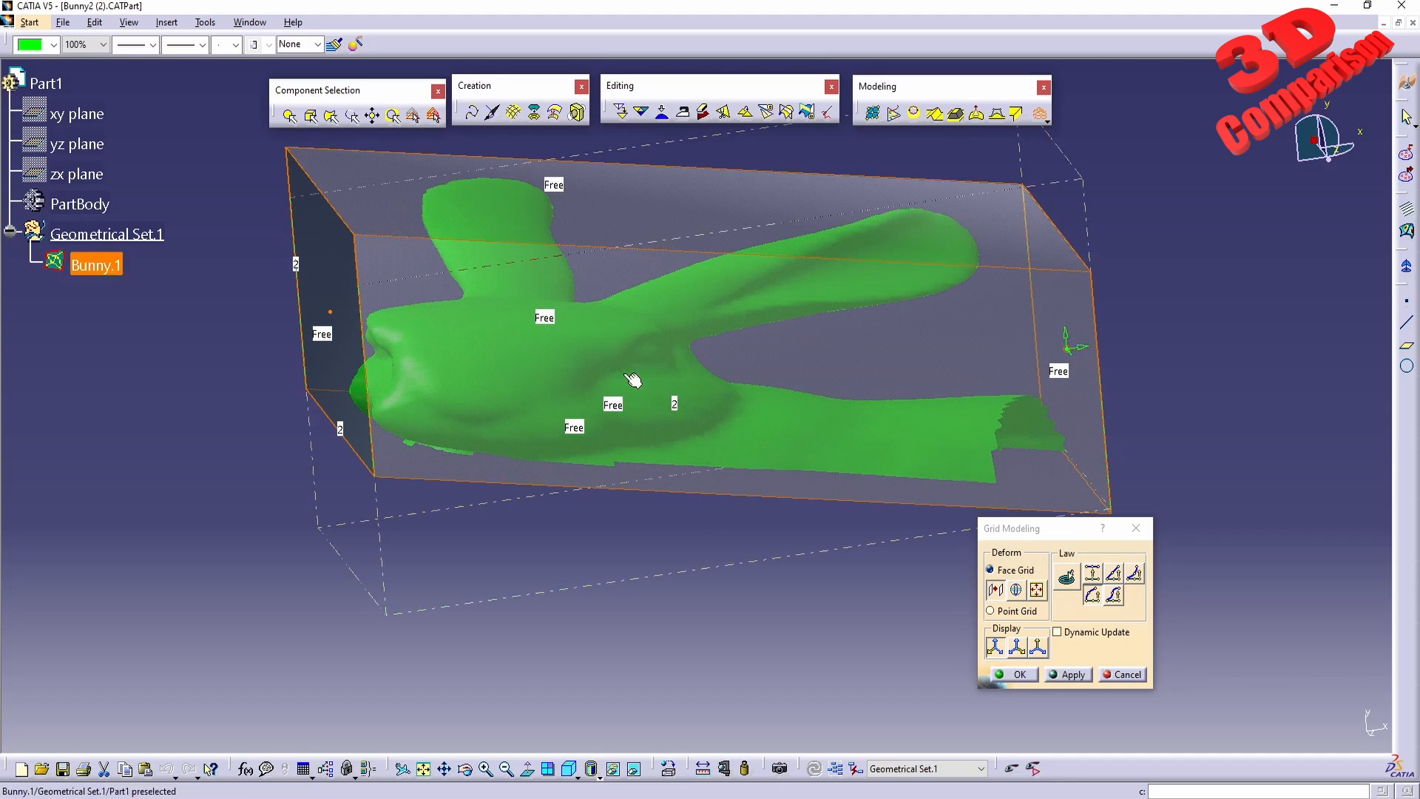
click(1091, 633)
drag(1079, 348, 701, 351)
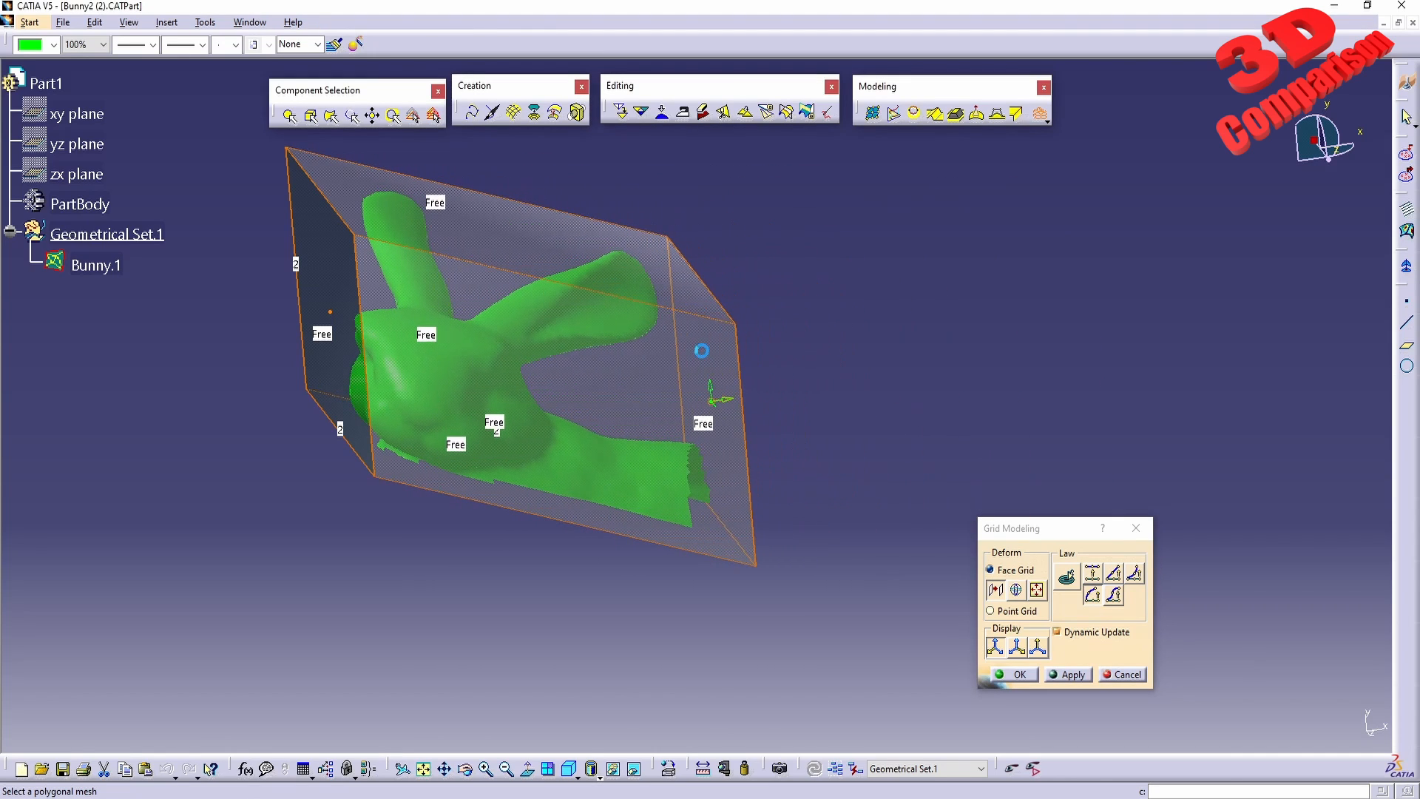
Set the grid's division number along the vertical direction to 10
middle_drag(450, 399, 657, 433)
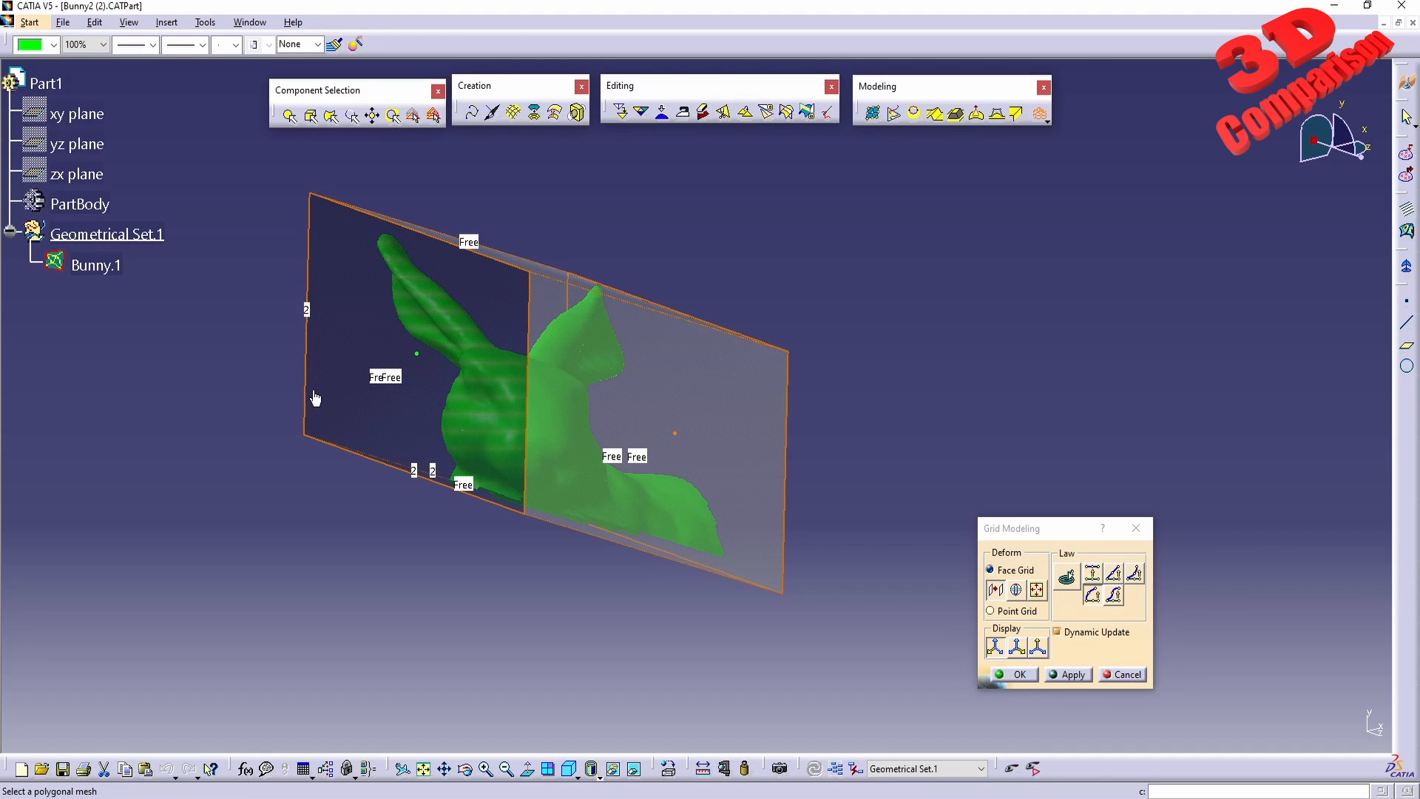
click(307, 315)
click(307, 315)
click(309, 314)
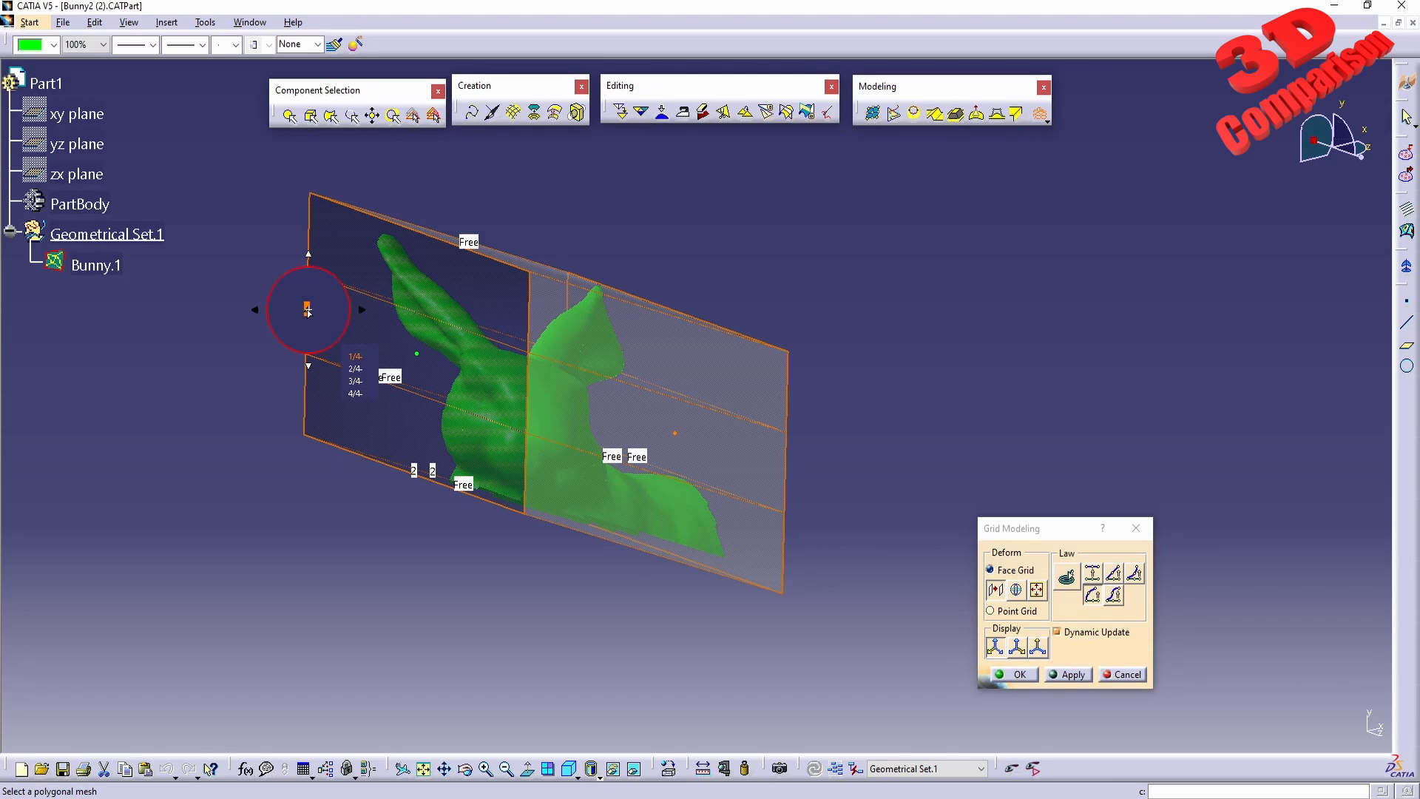
click(324, 315)
click(307, 311)
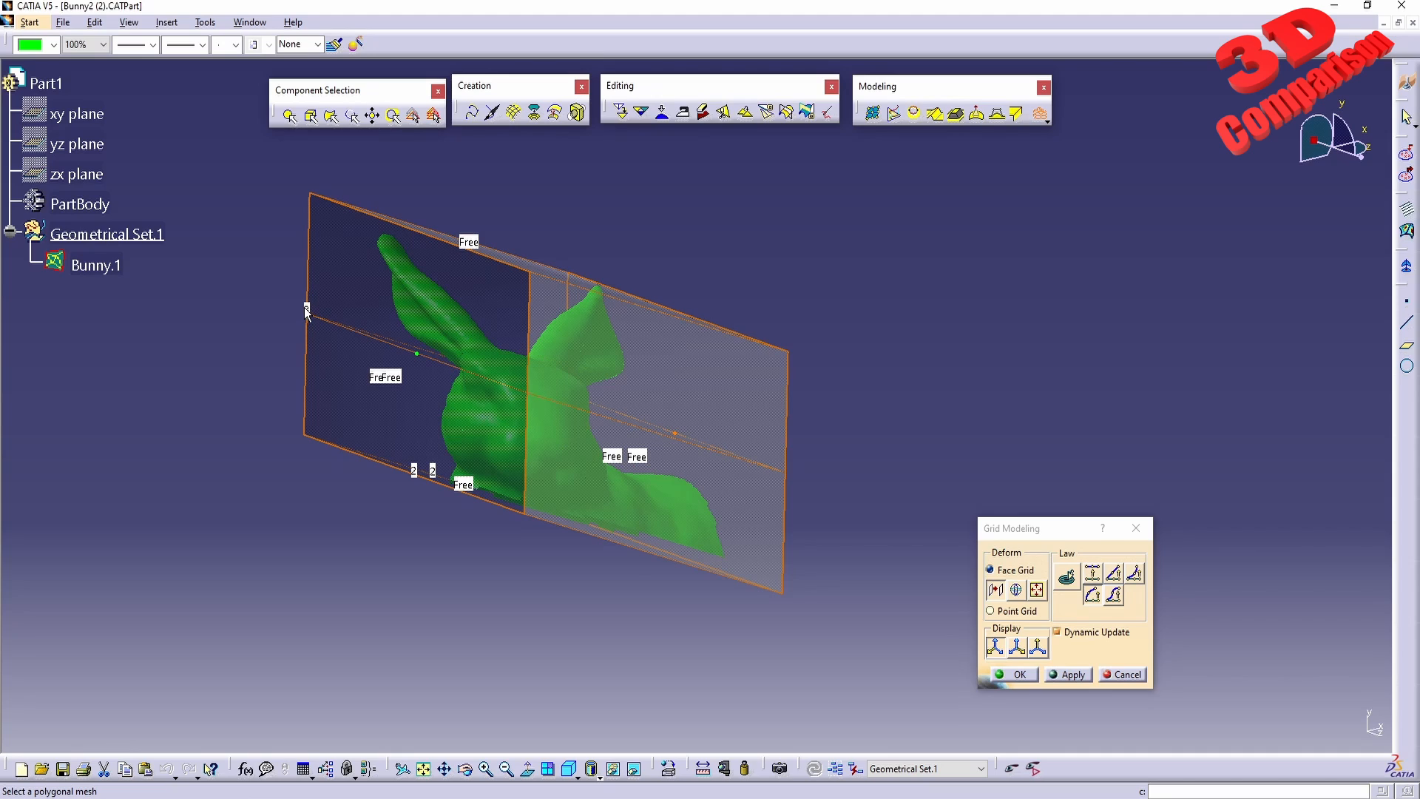
click(309, 314)
right_click(308, 314)
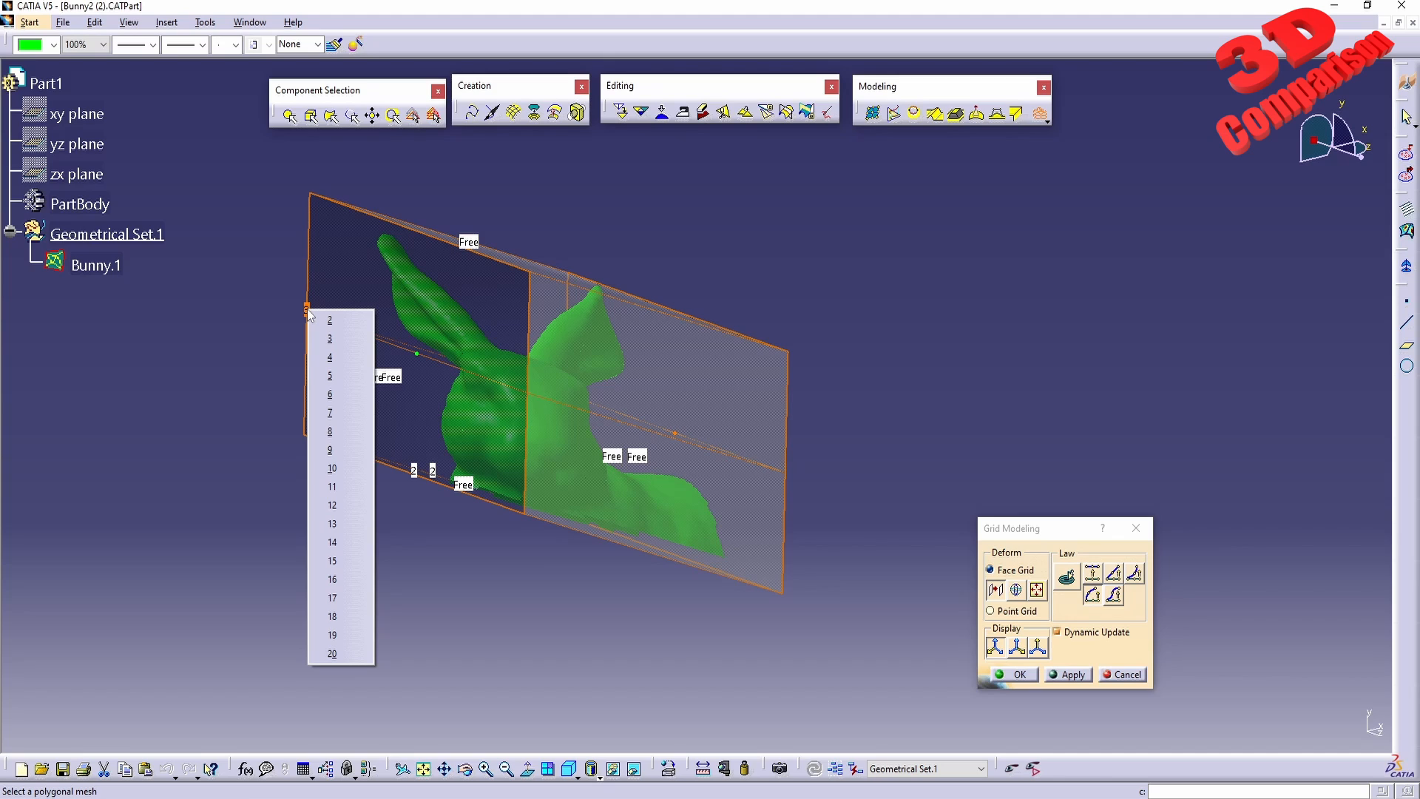
click(344, 471)
middle_drag(443, 335, 475, 464)
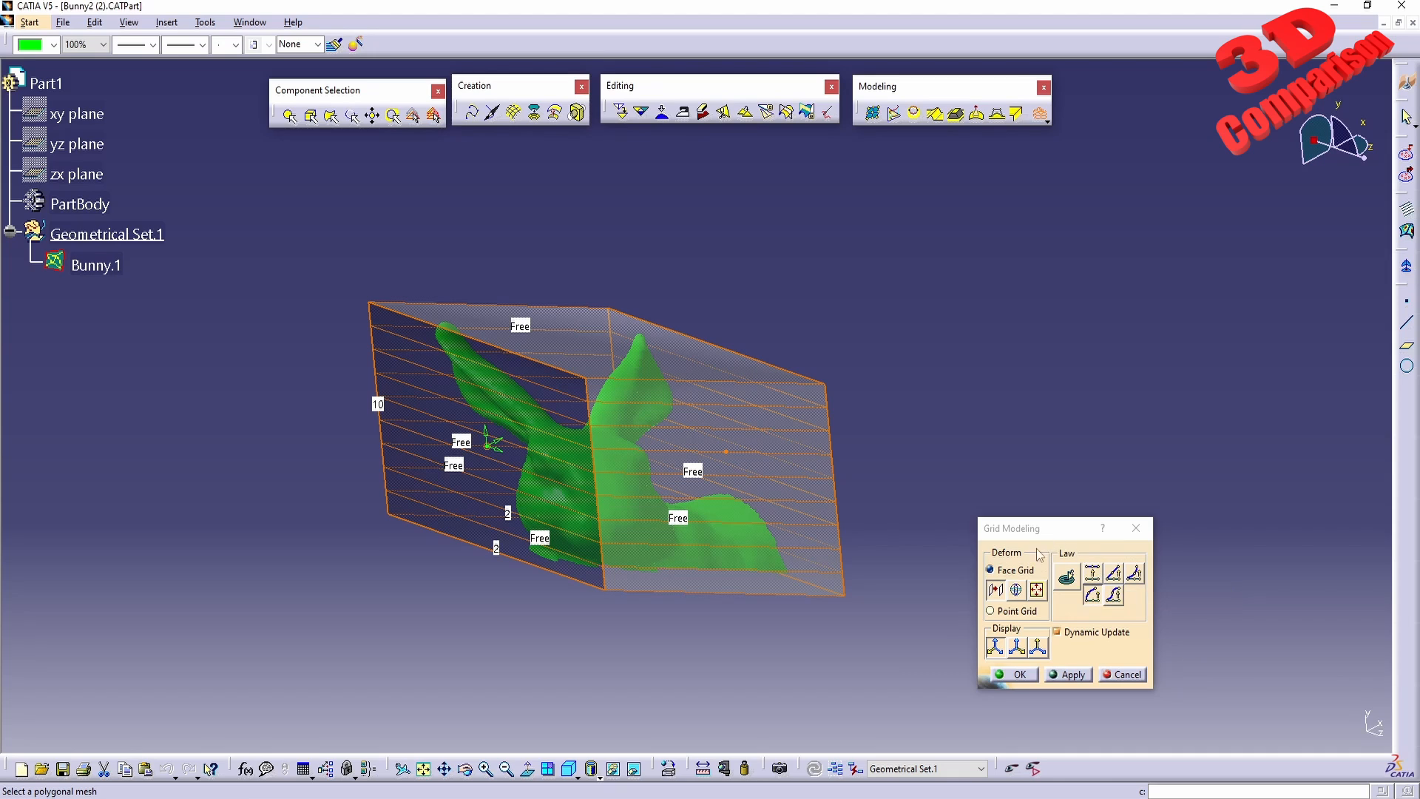
Choose the law that moves selected points identically, extend it to all grid faces, and translate the whole grid from the head-side face
click(1091, 571)
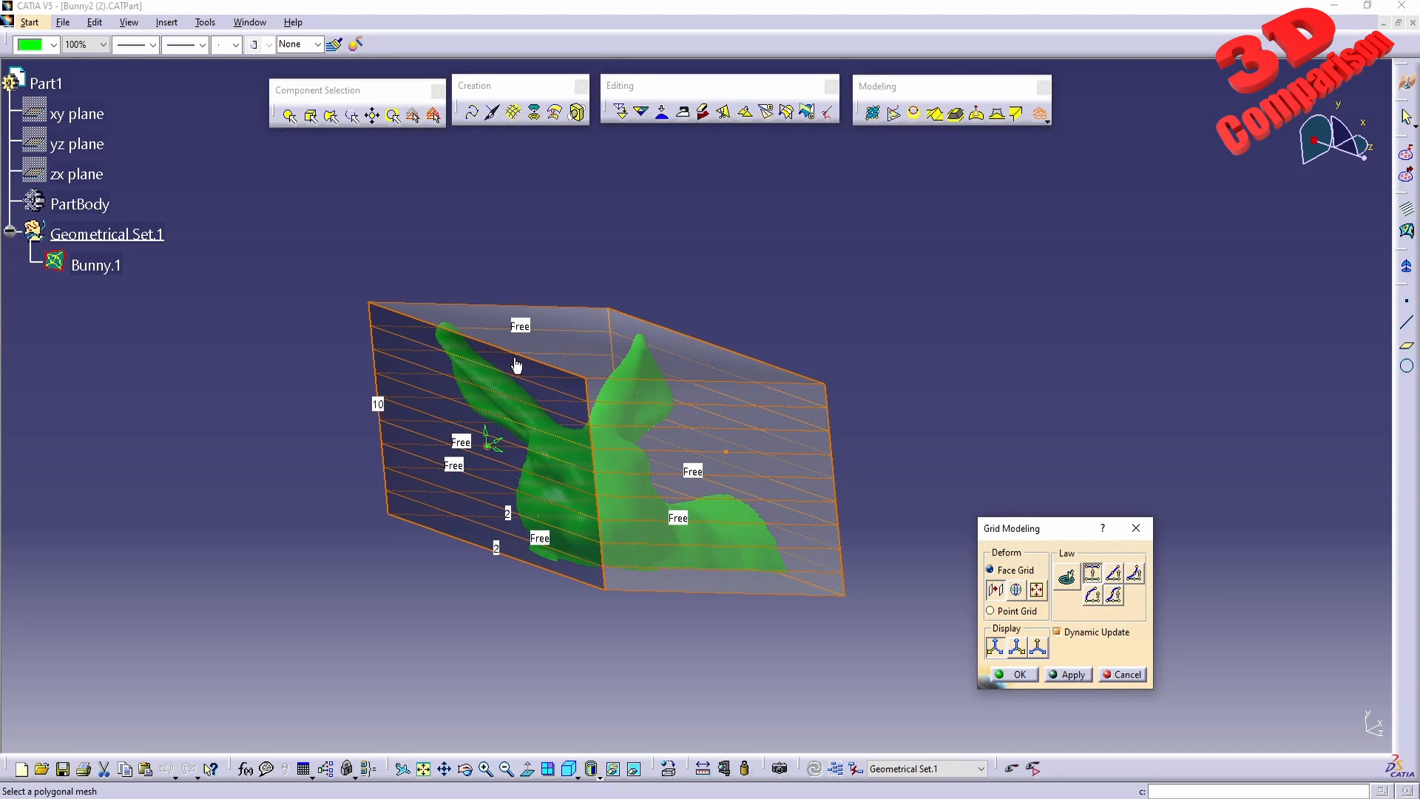
mouse_move(488, 440)
mouse_down()
mouse_move(476, 390)
mouse_move(482, 466)
mouse_move(489, 435)
mouse_up()
click(1067, 576)
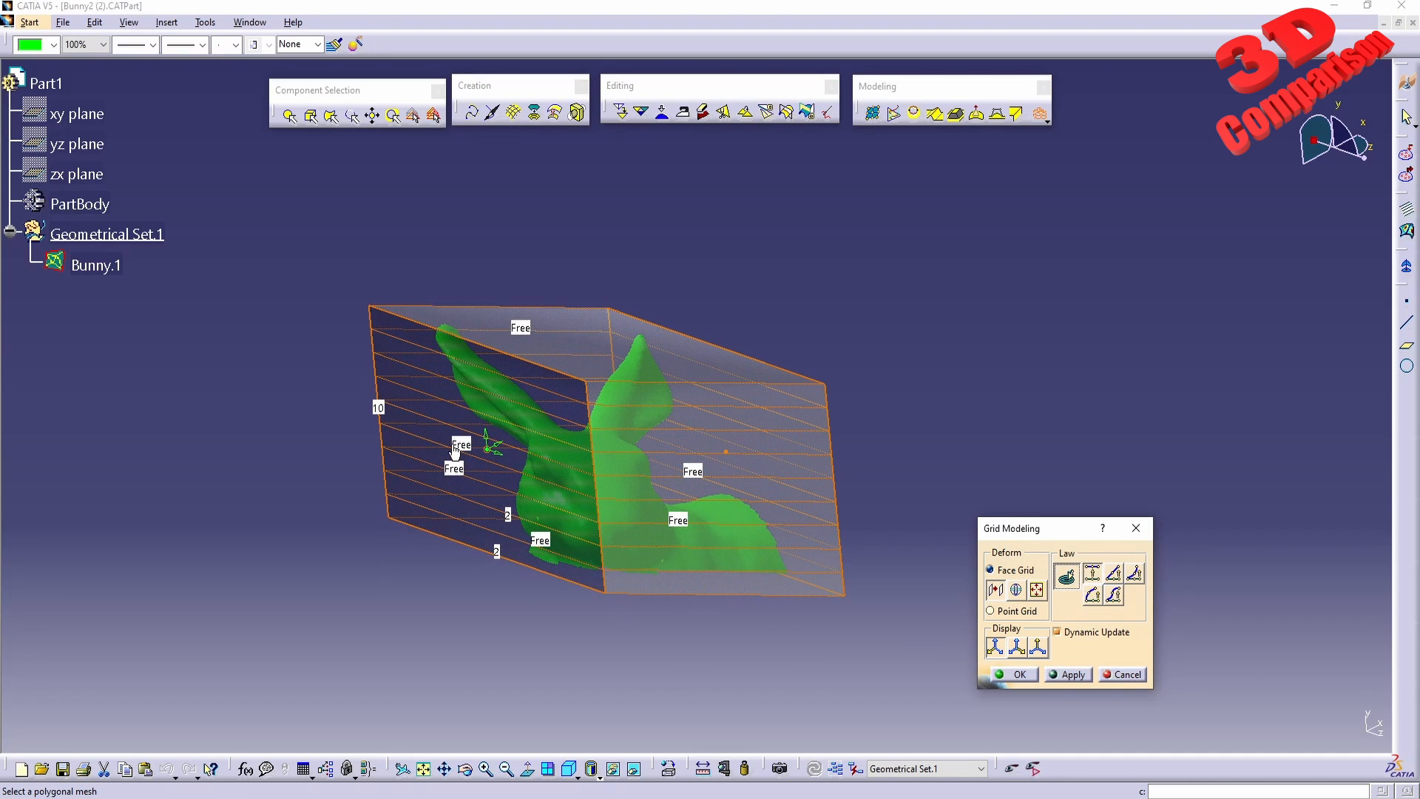
click(996, 589)
mouse_move(483, 448)
drag(501, 445, 549, 476)
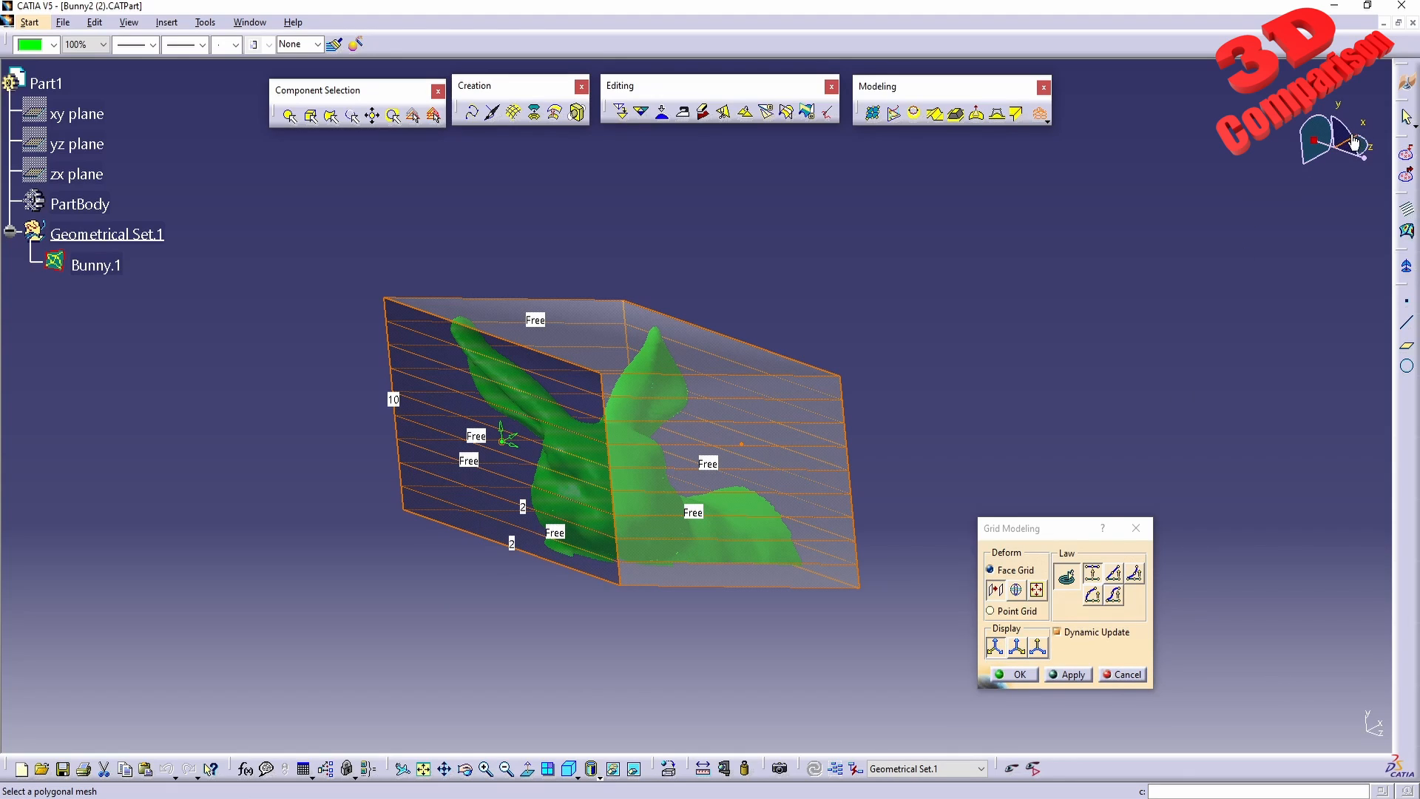
Switch the displayed grid faces to the horizontal layers and translate the whole grid slightly downward
click(1021, 648)
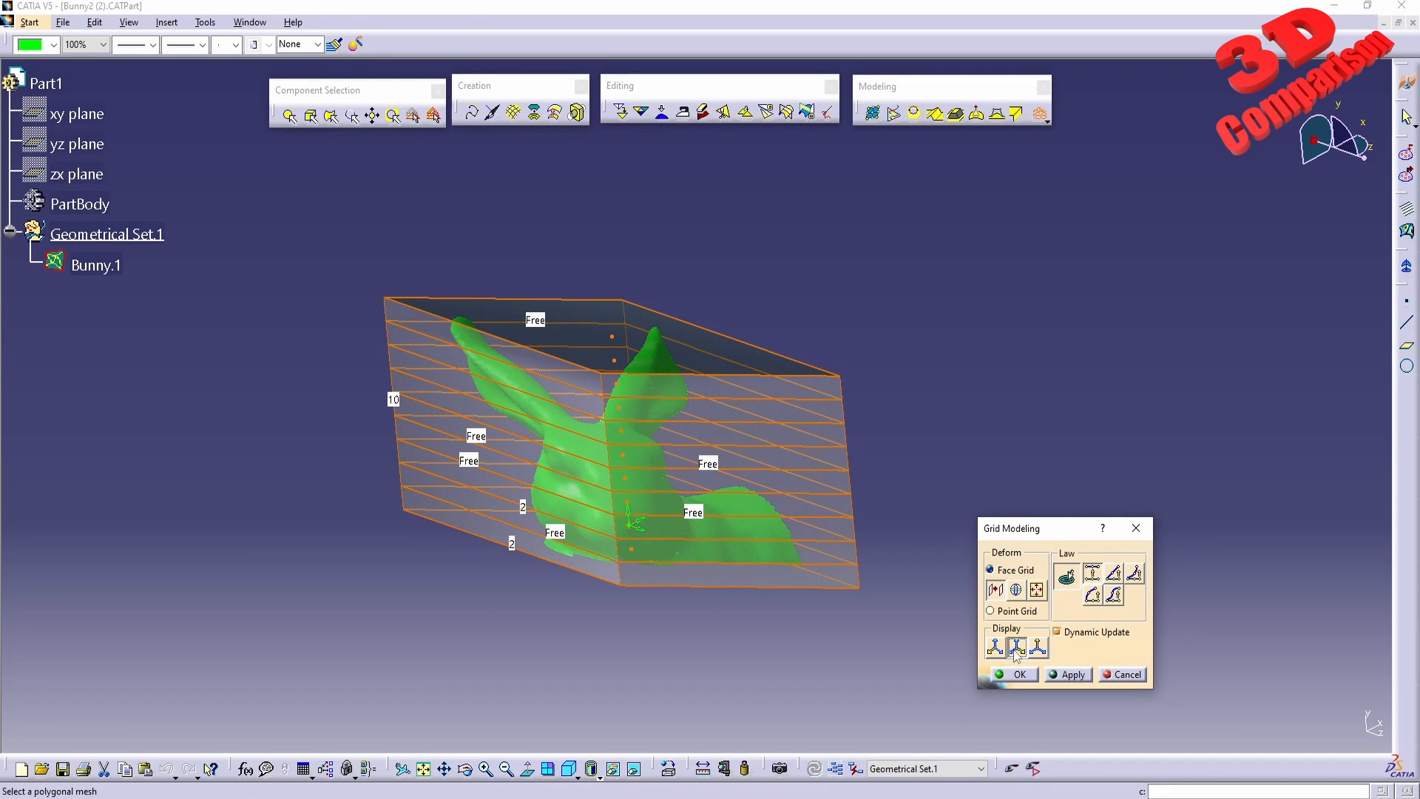
click(1040, 648)
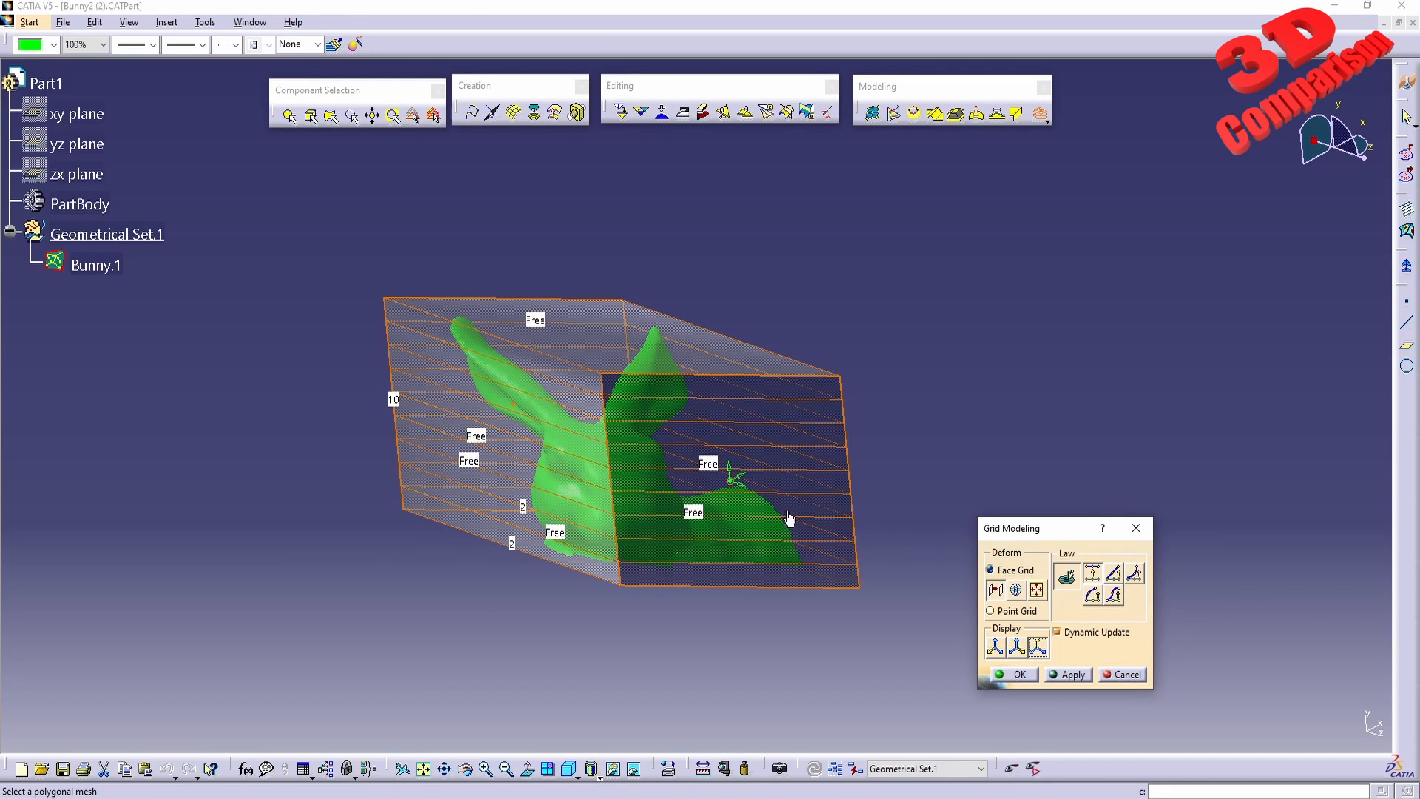
click(1021, 649)
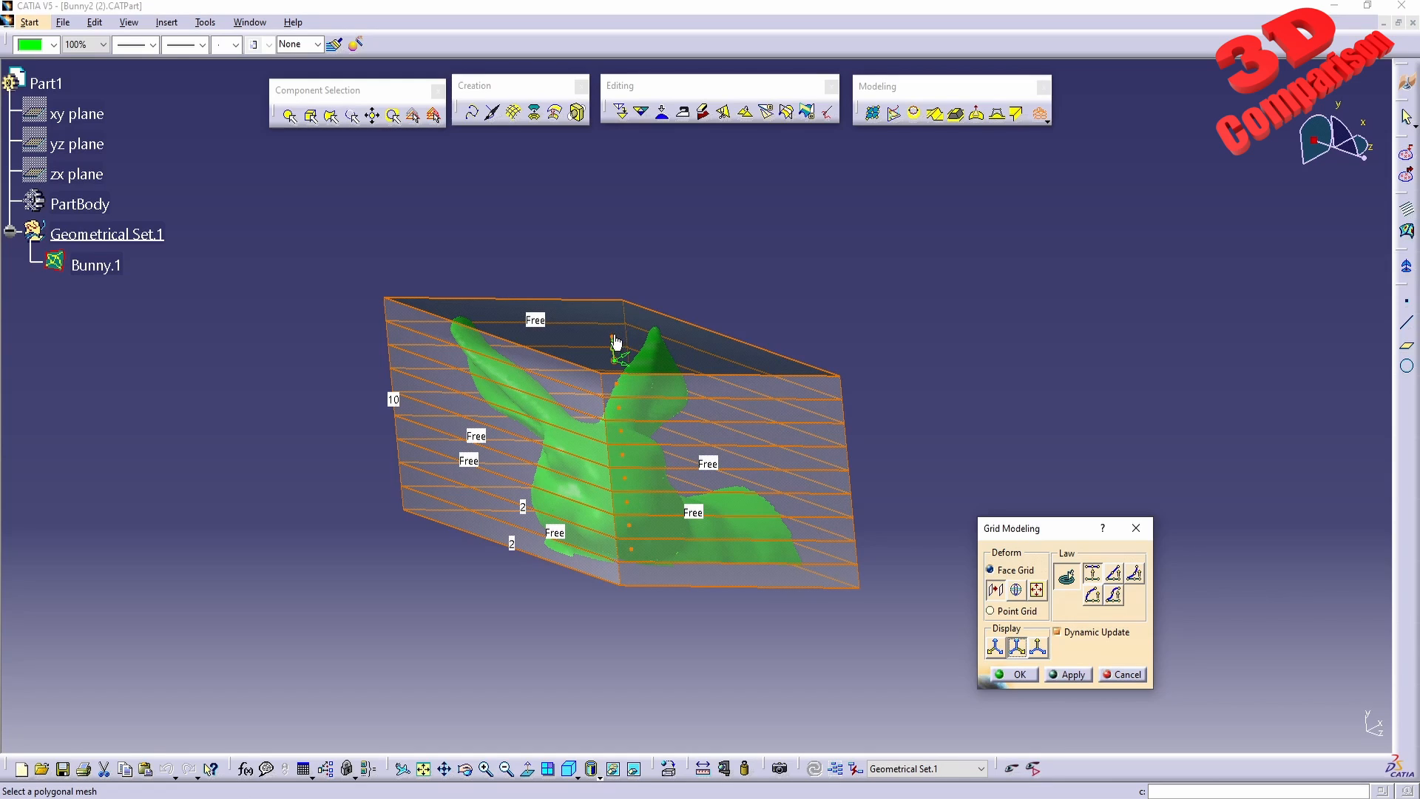
mouse_move(617, 342)
mouse_down()
mouse_move(614, 265)
mouse_move(615, 373)
mouse_move(605, 320)
mouse_move(608, 360)
mouse_up()
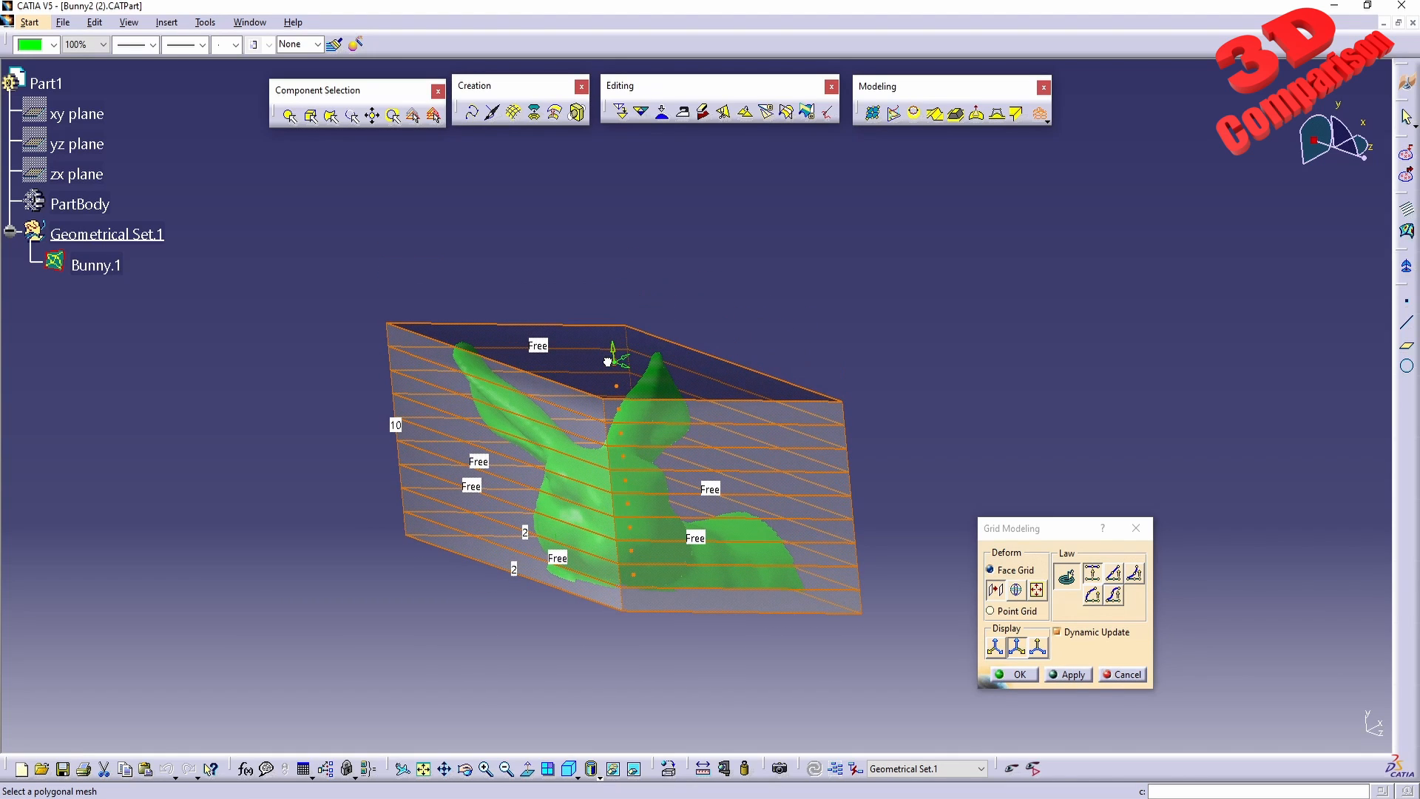
Turn off moving all grid faces together and translate the top layer upward to stretch the ears
click(1067, 577)
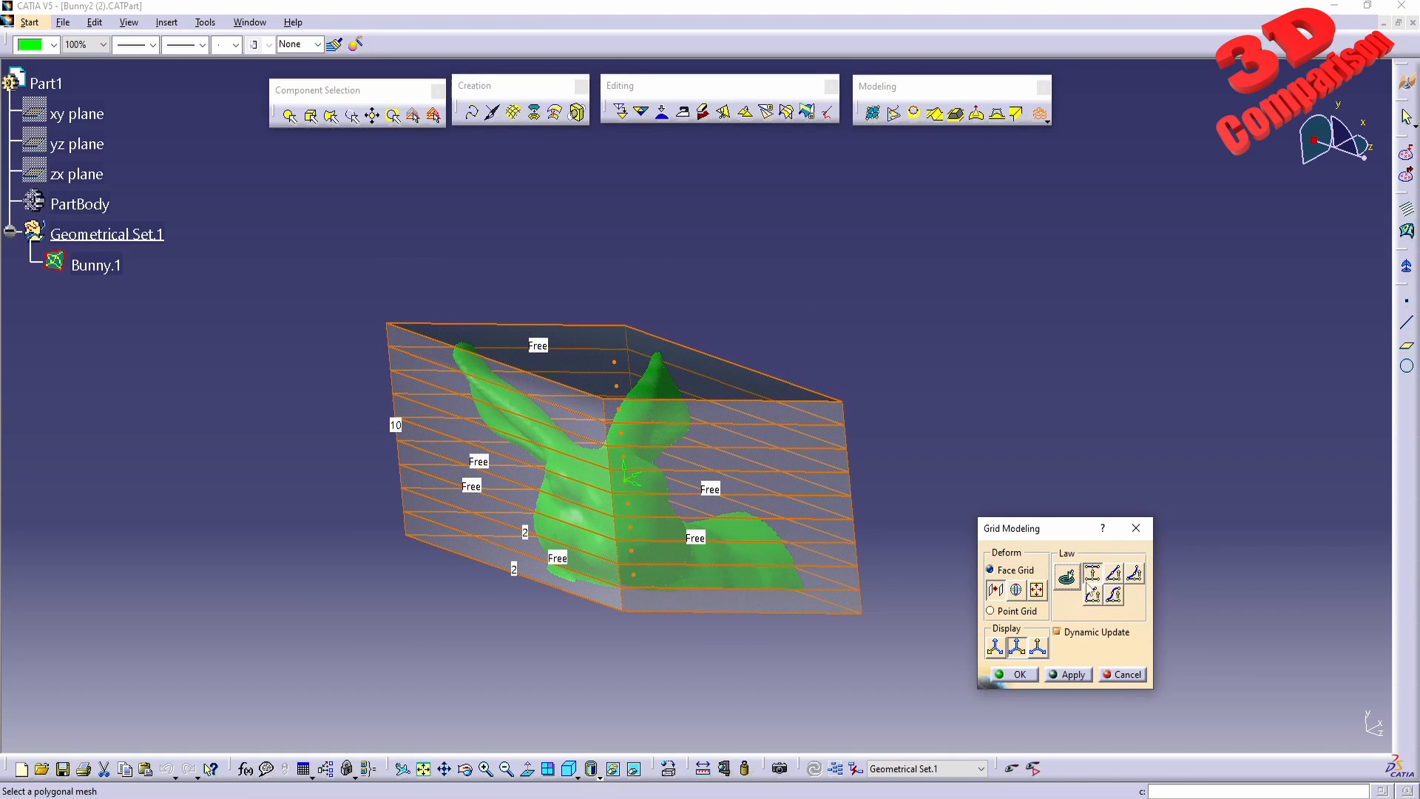
click(615, 363)
drag(616, 363, 641, 315)
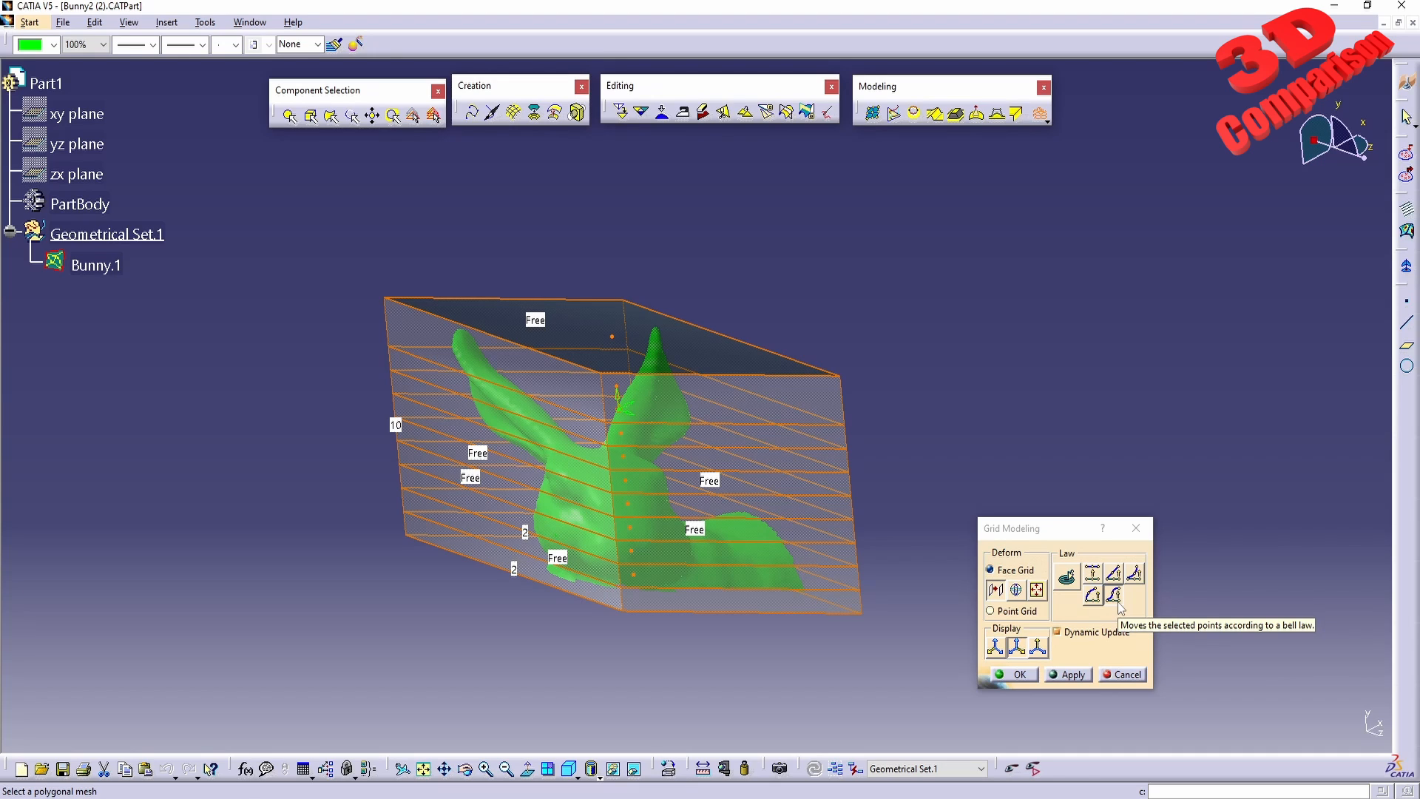
drag(620, 330, 592, 154)
middle_drag(495, 432, 732, 370)
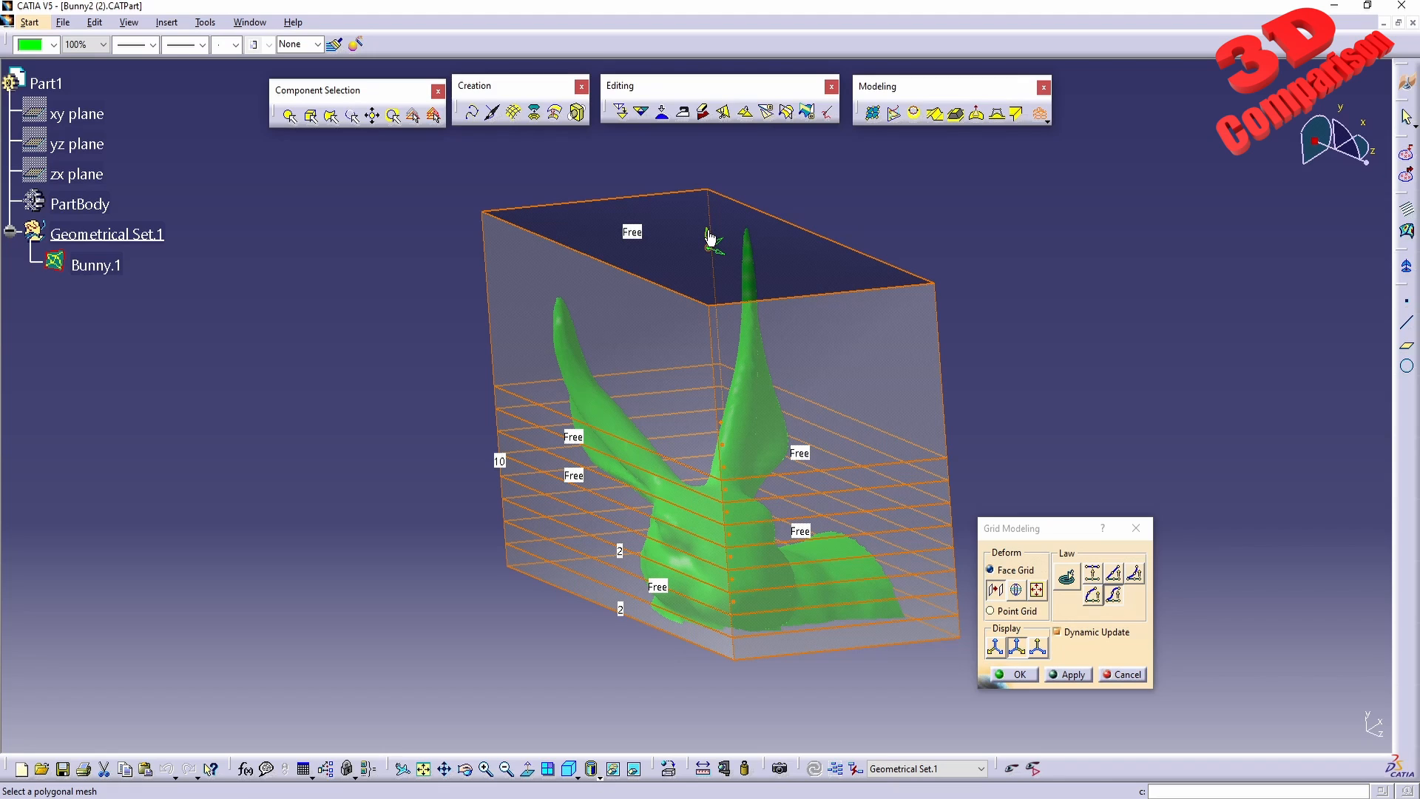
Scale up the top grid face slightly and rotate it so that it tilts and bends the ears
click(1037, 590)
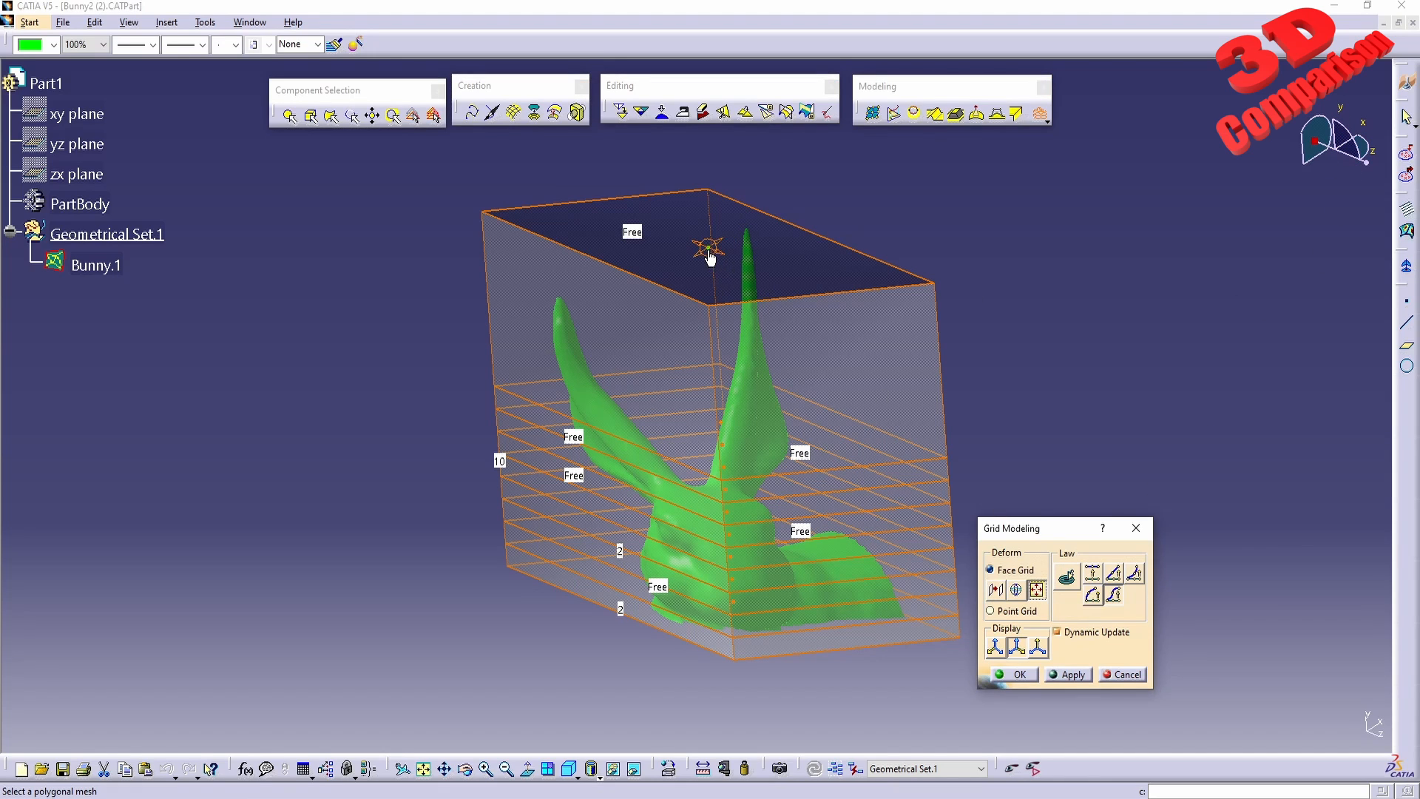
drag(709, 246, 888, 270)
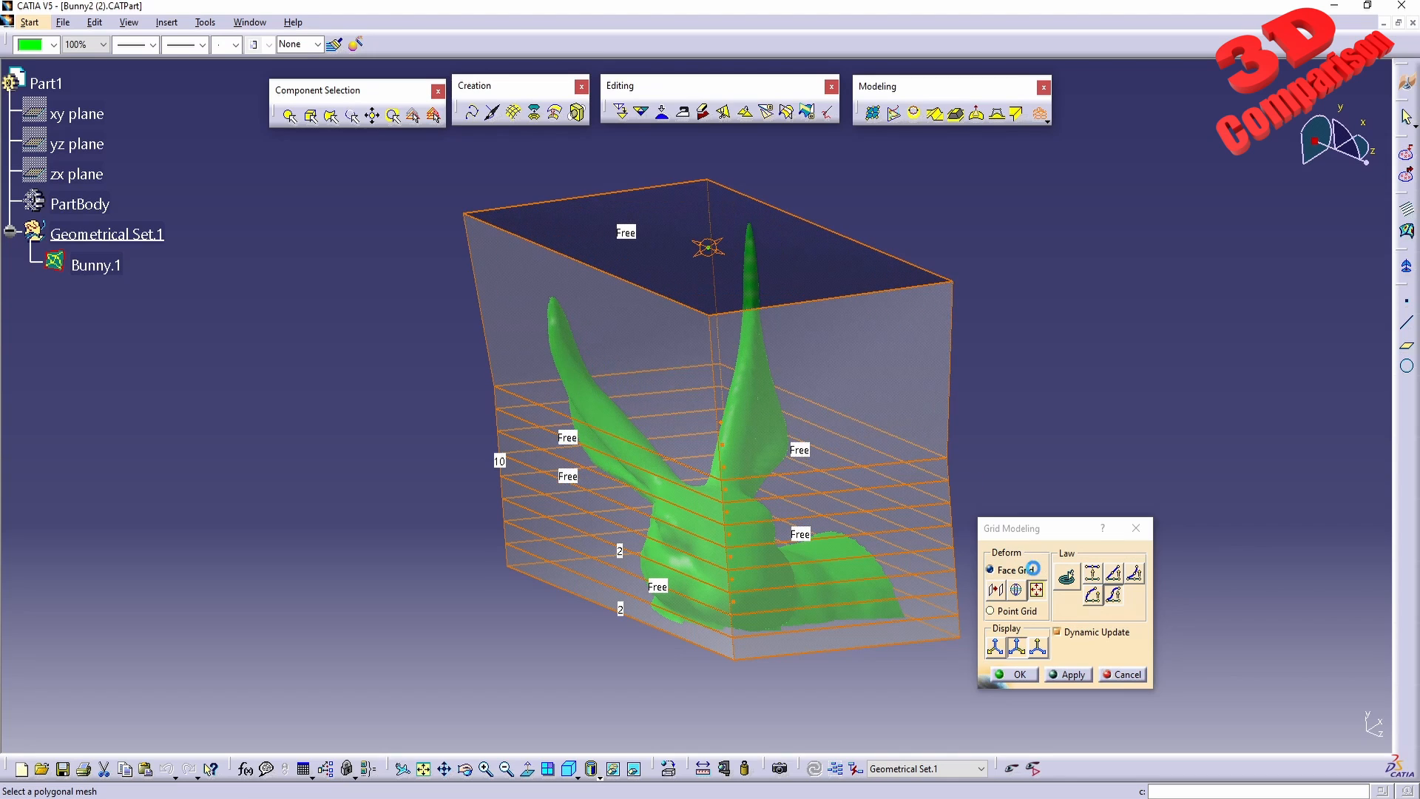
click(1017, 589)
mouse_move(716, 266)
mouse_down()
mouse_move(779, 245)
mouse_move(651, 273)
mouse_move(710, 259)
mouse_move(679, 264)
mouse_move(701, 267)
mouse_up()
middle_drag(673, 482, 807, 449)
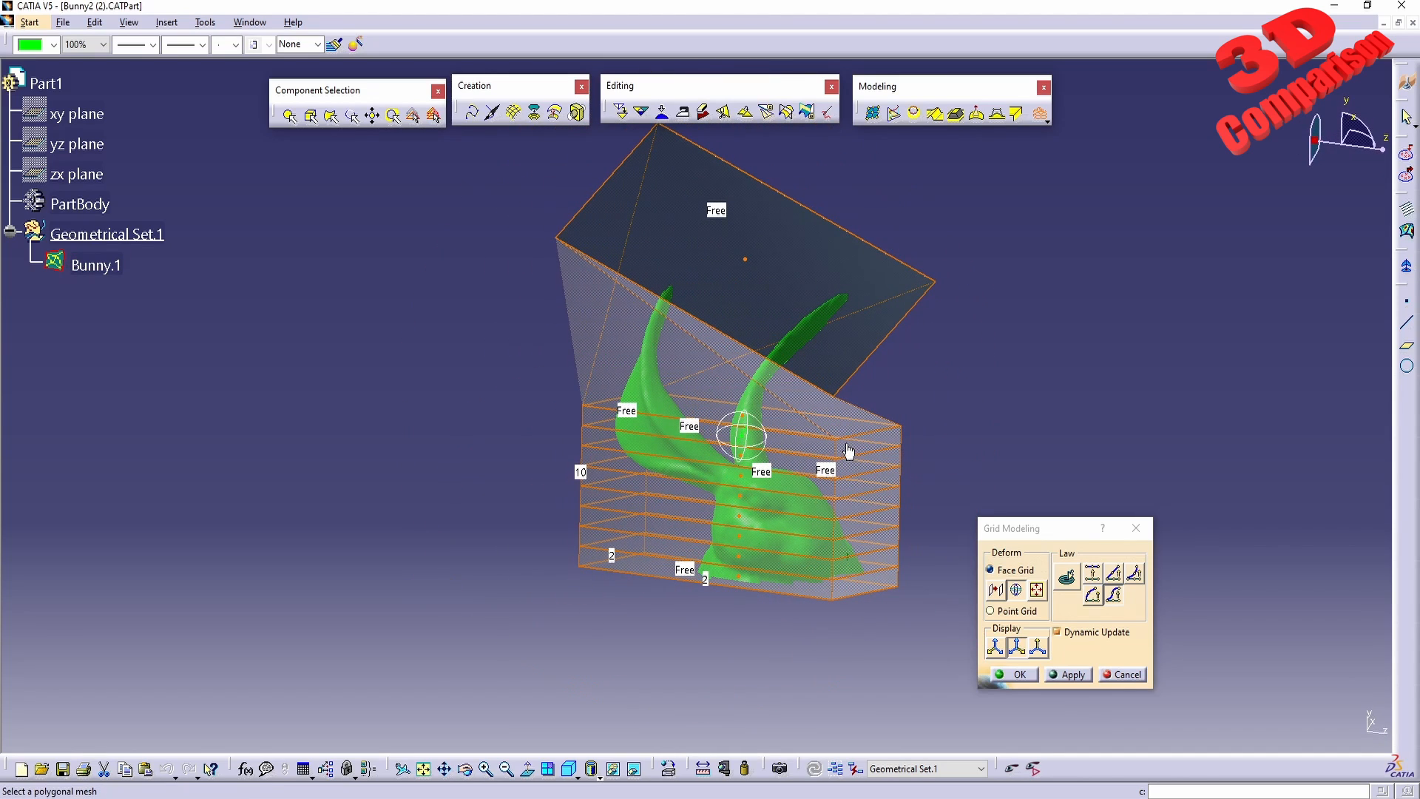
Return to face translation, display the head-side grid faces, and pull the head-side face outward from the body
click(995, 591)
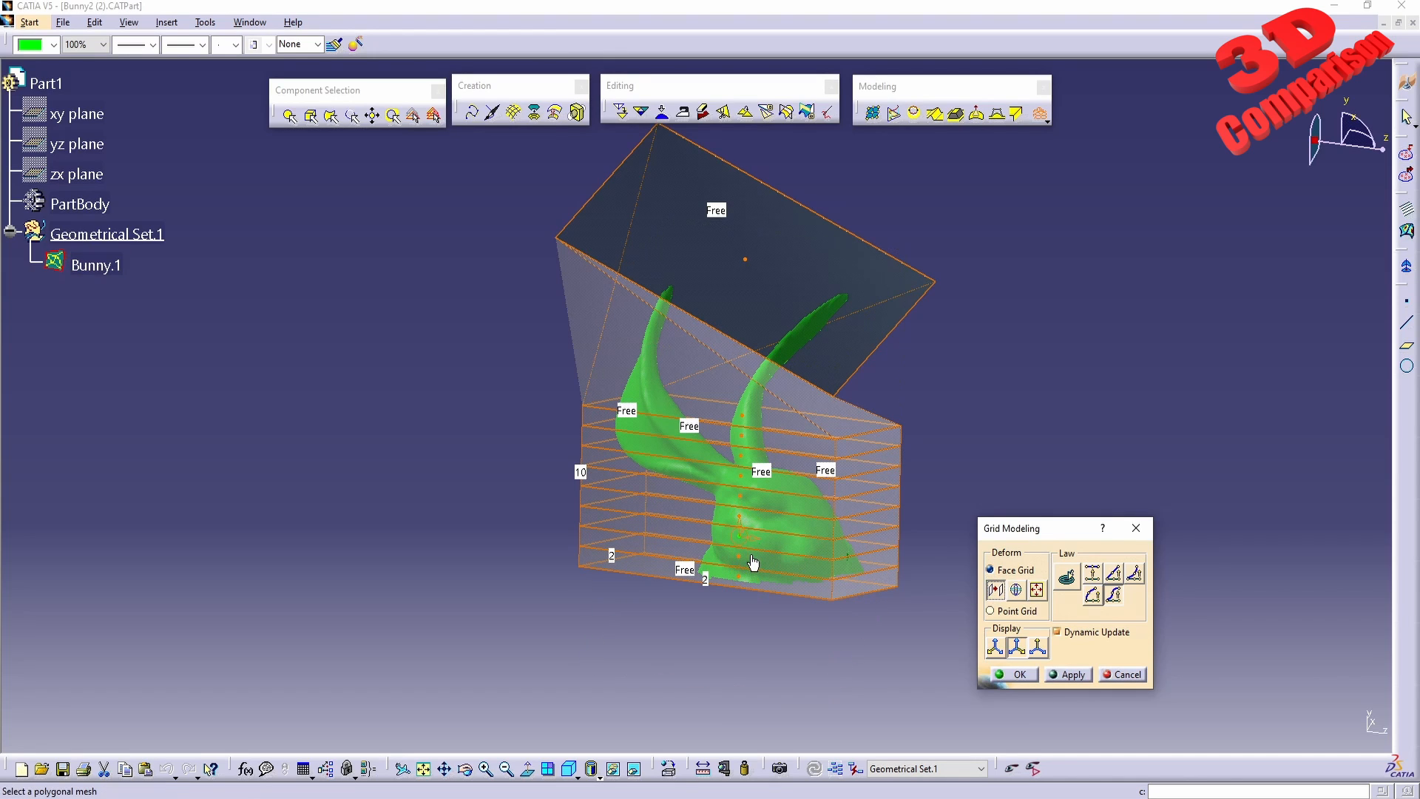
middle_drag(742, 545, 668, 520)
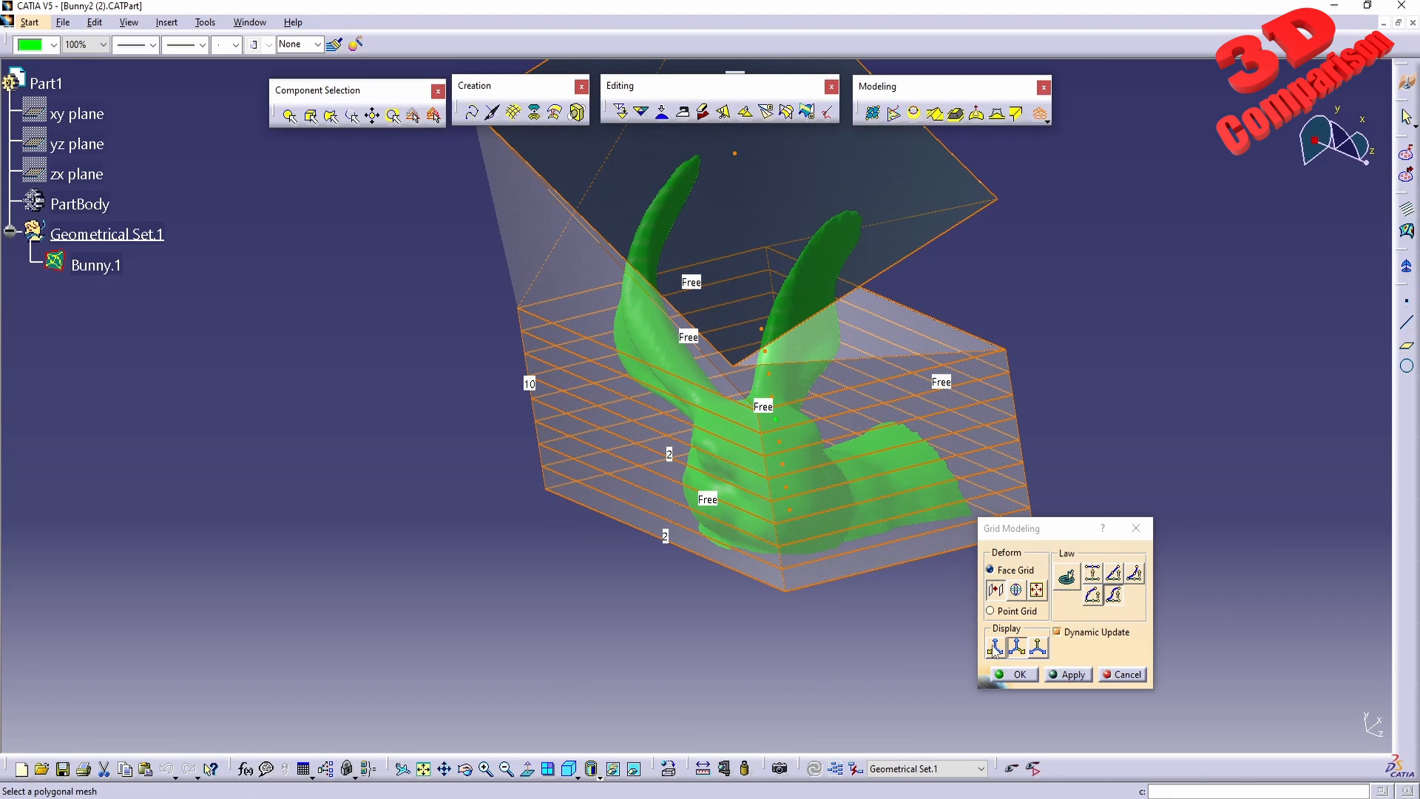
click(995, 648)
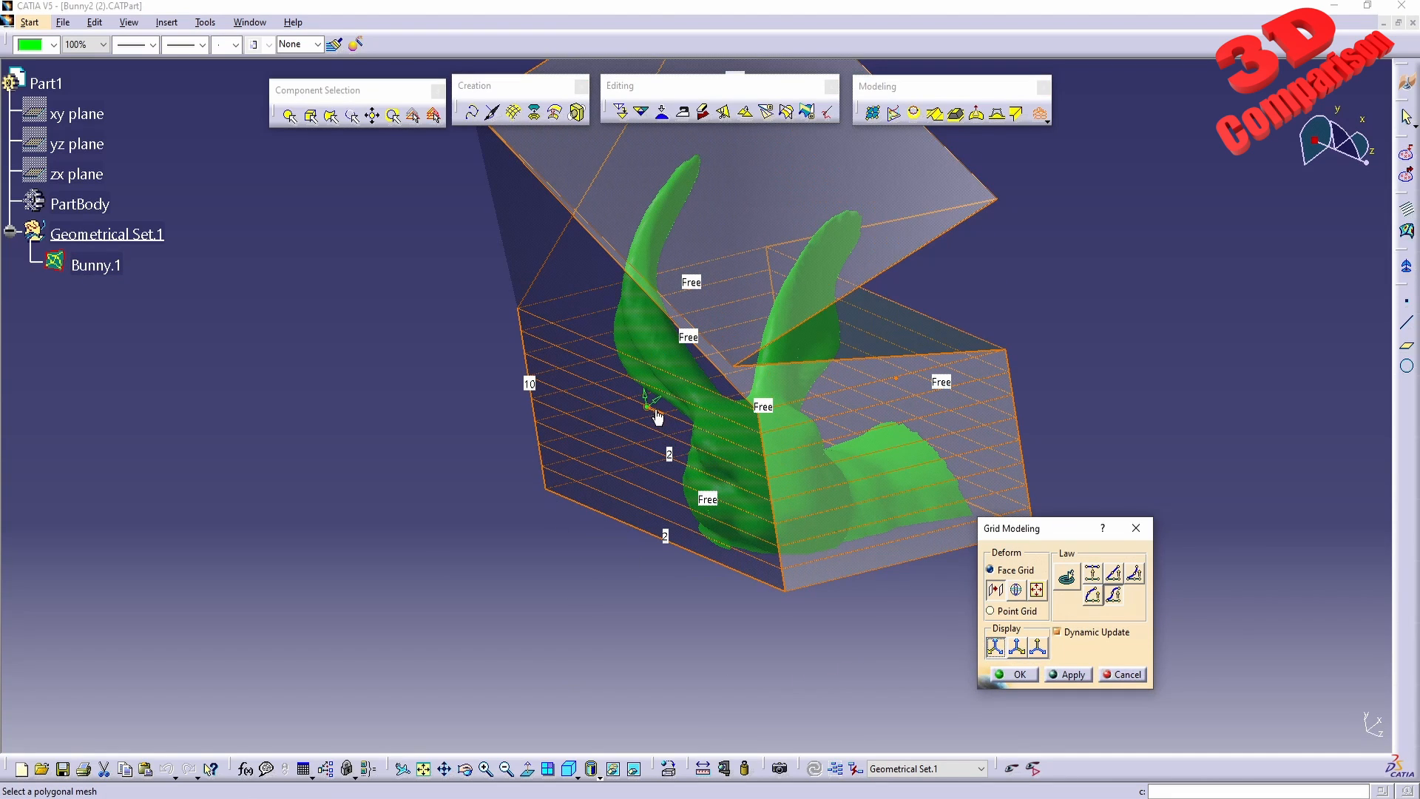
drag(657, 401, 633, 432)
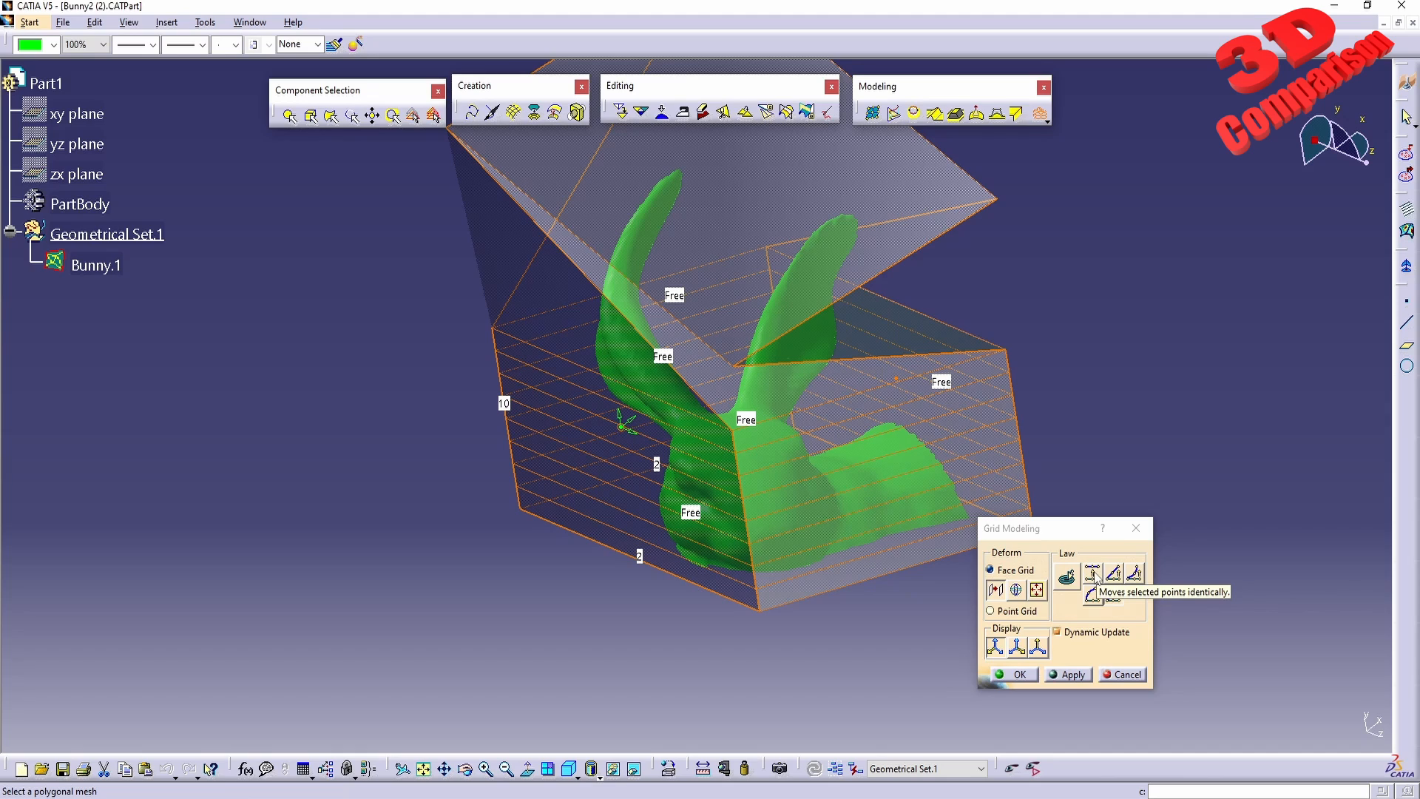
drag(625, 423, 551, 478)
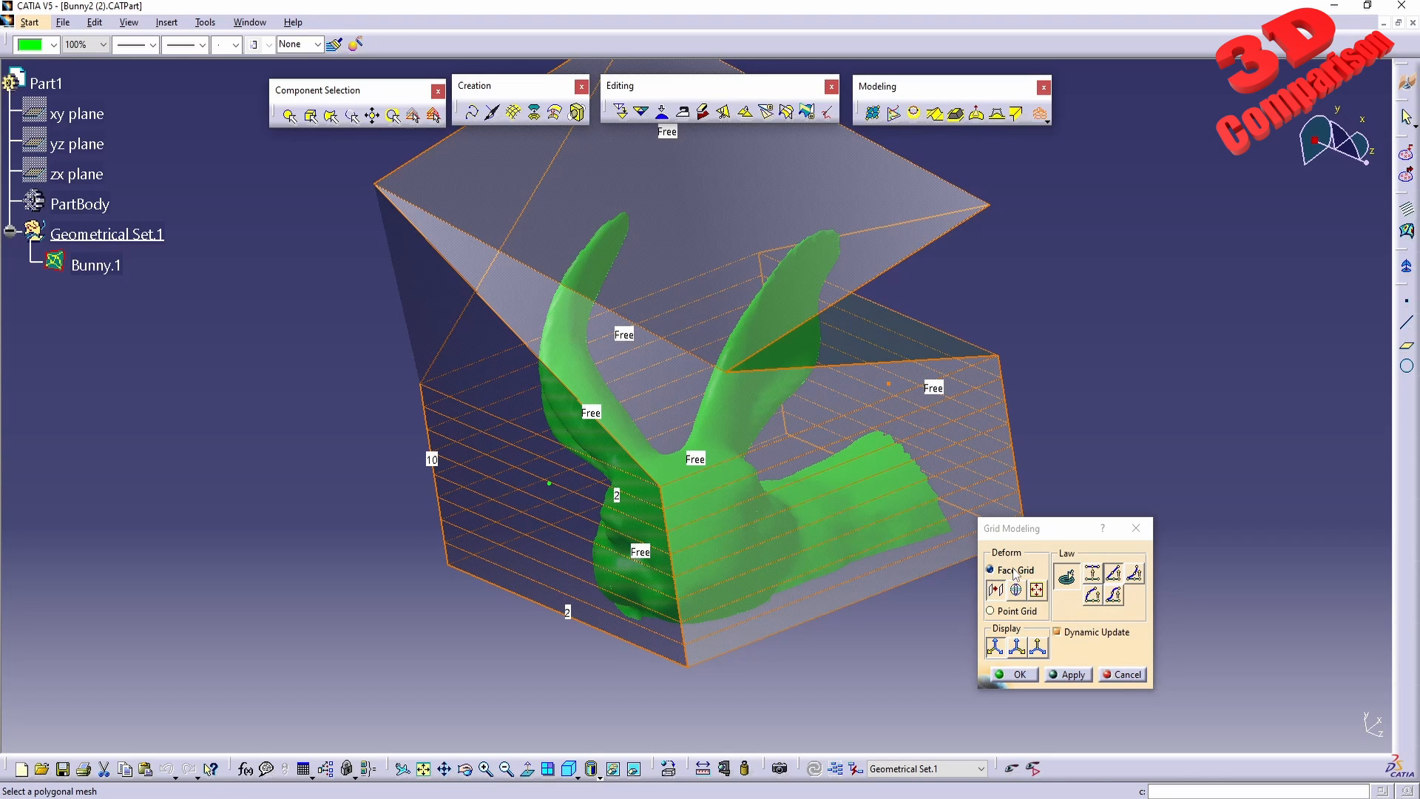
Switch to point grid deformation, show the U-direction manipulators, and pull an upper grid edge slightly and a mid-height edge far outward
click(1013, 612)
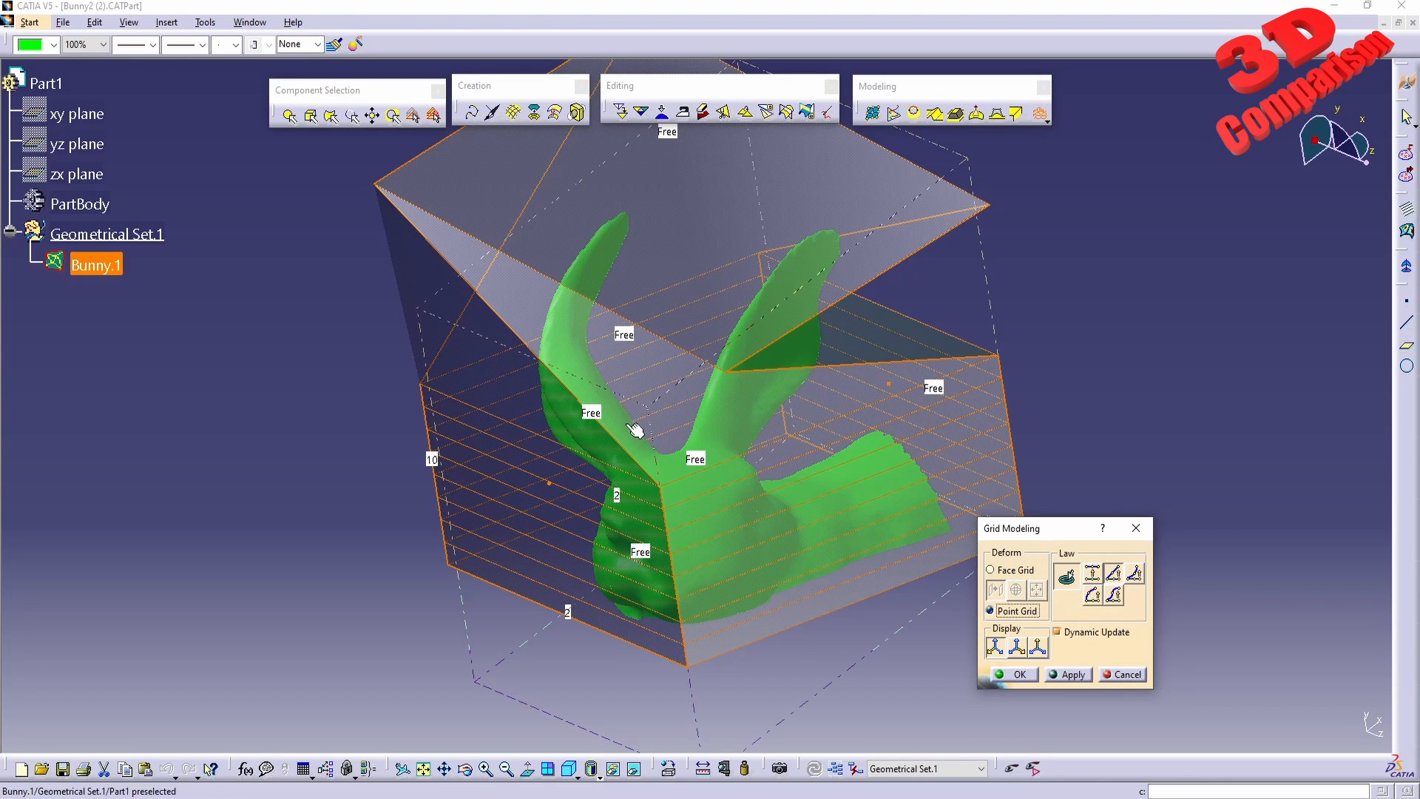
click(559, 486)
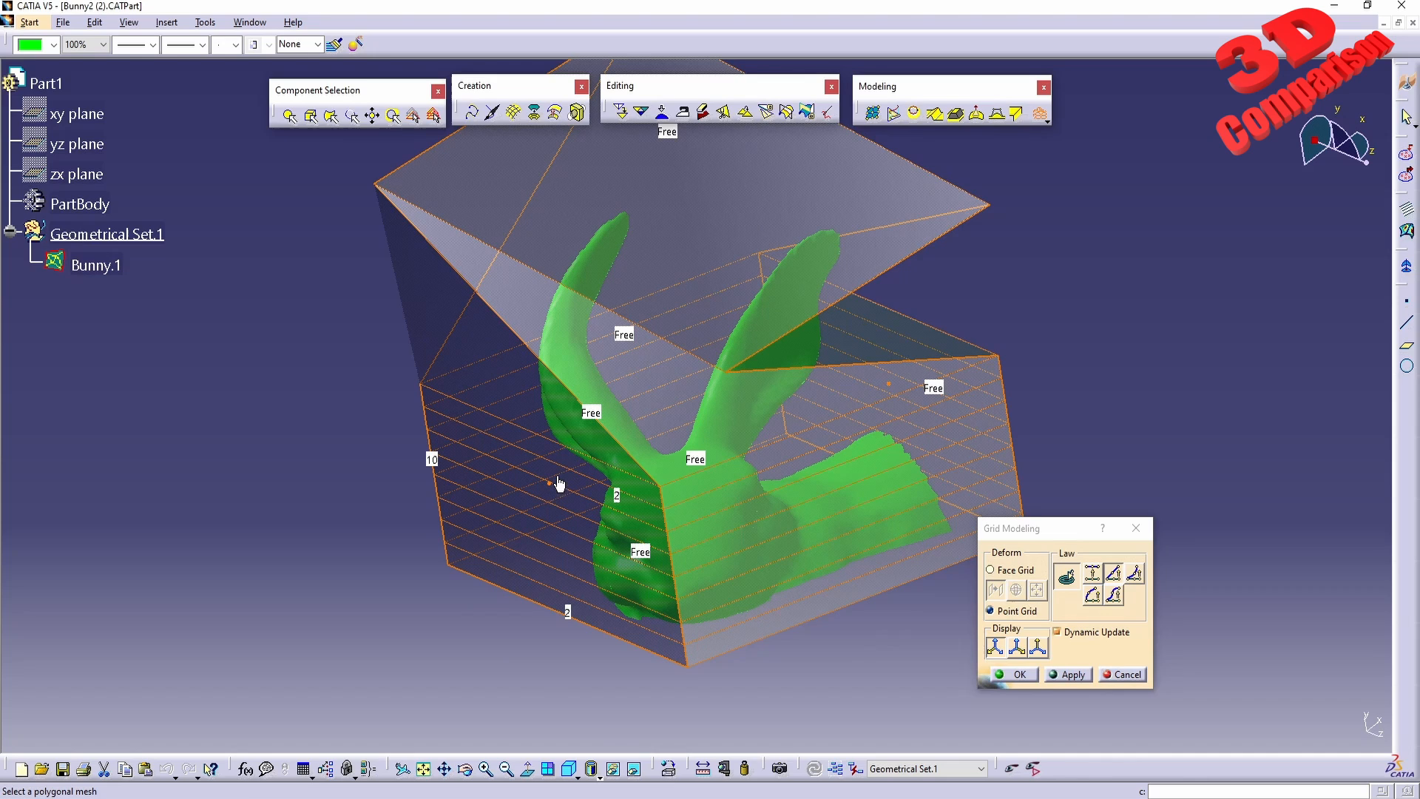
middle_drag(699, 386, 767, 491)
click(1026, 647)
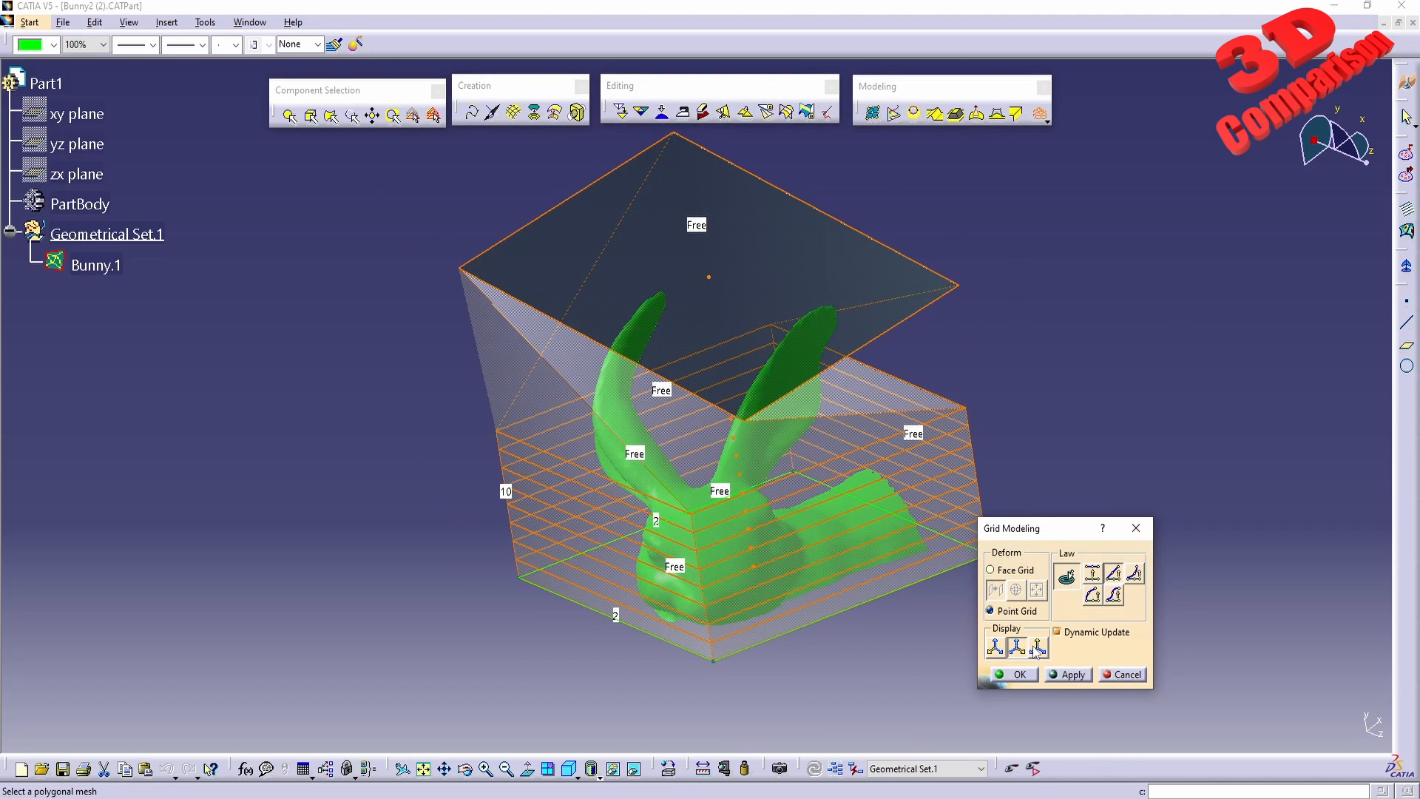
click(1036, 648)
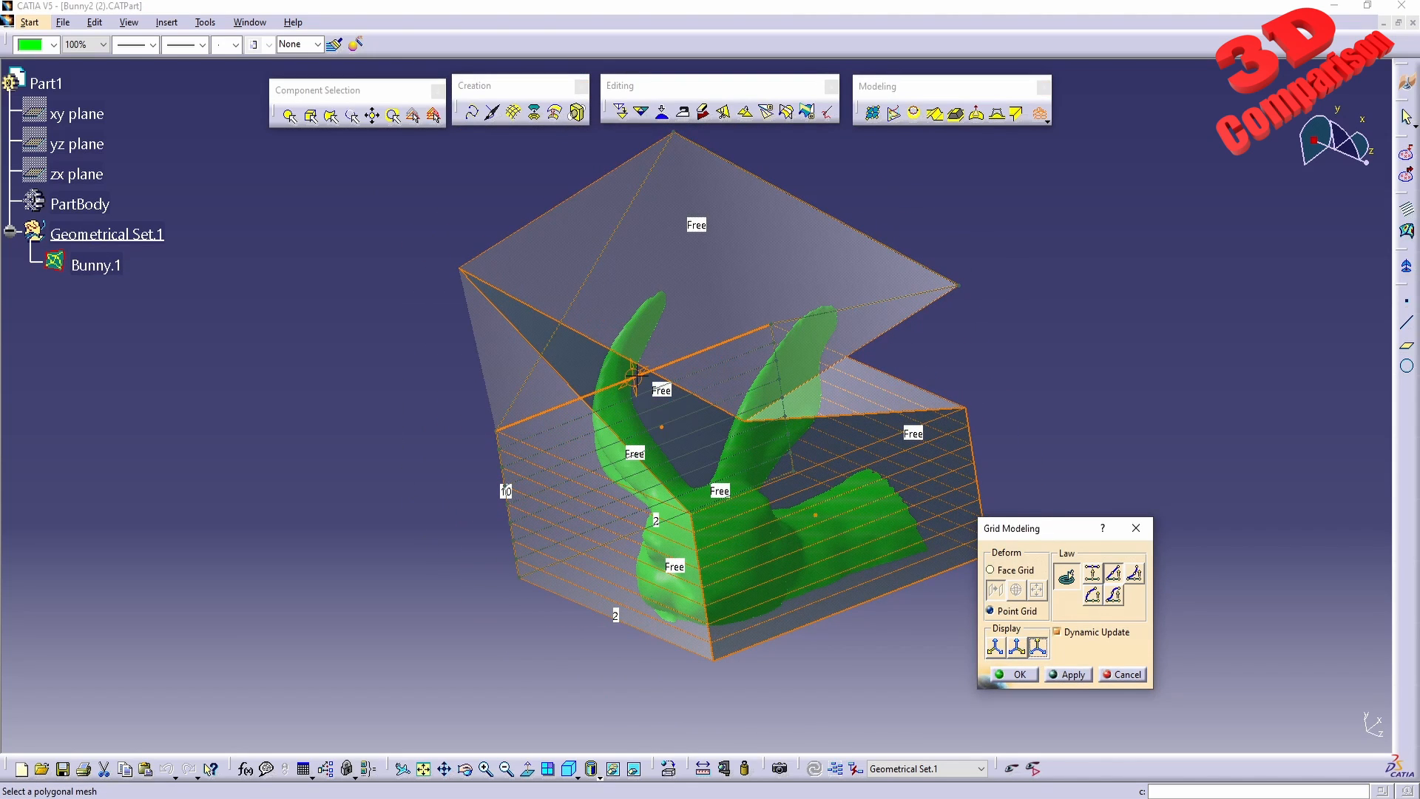
drag(635, 373, 599, 360)
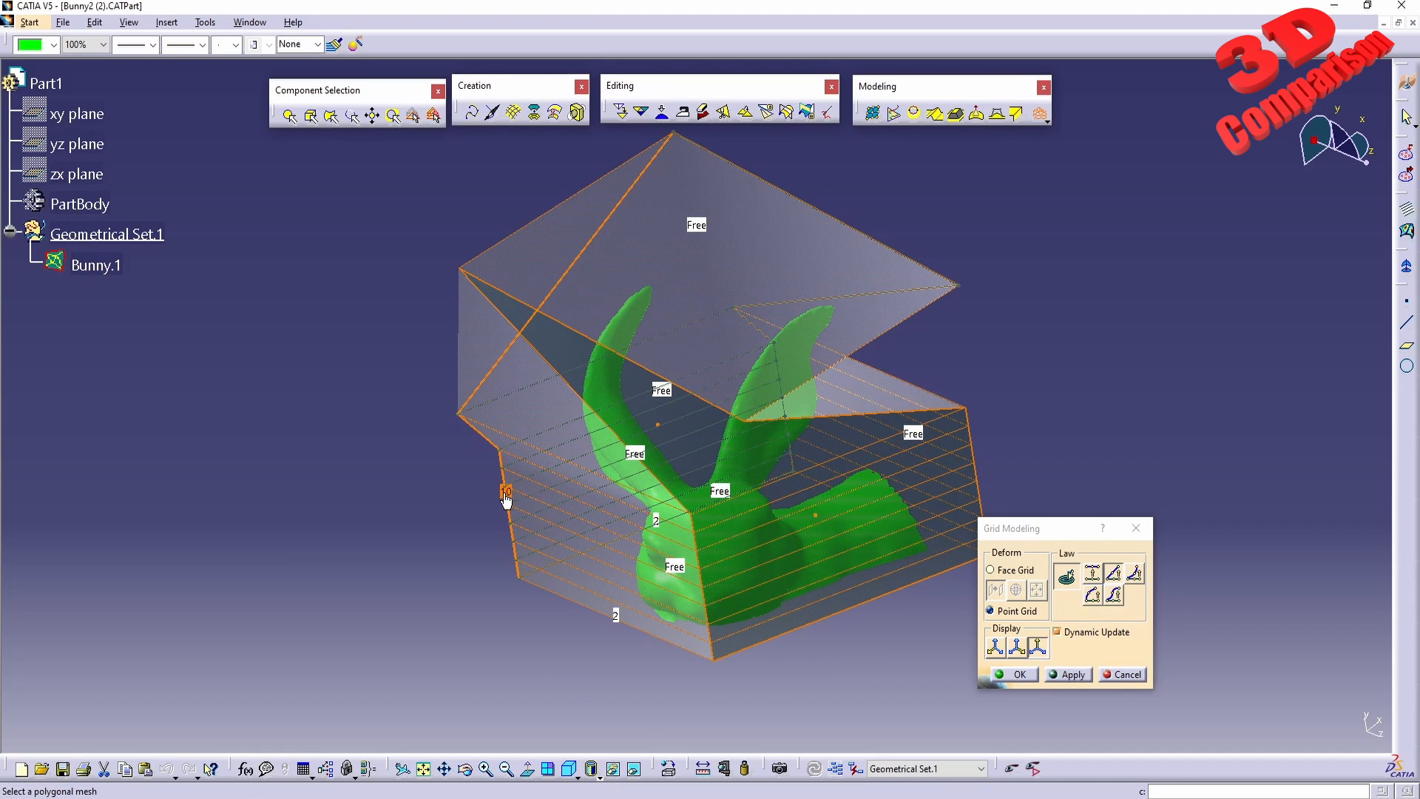
drag(507, 505, 208, 527)
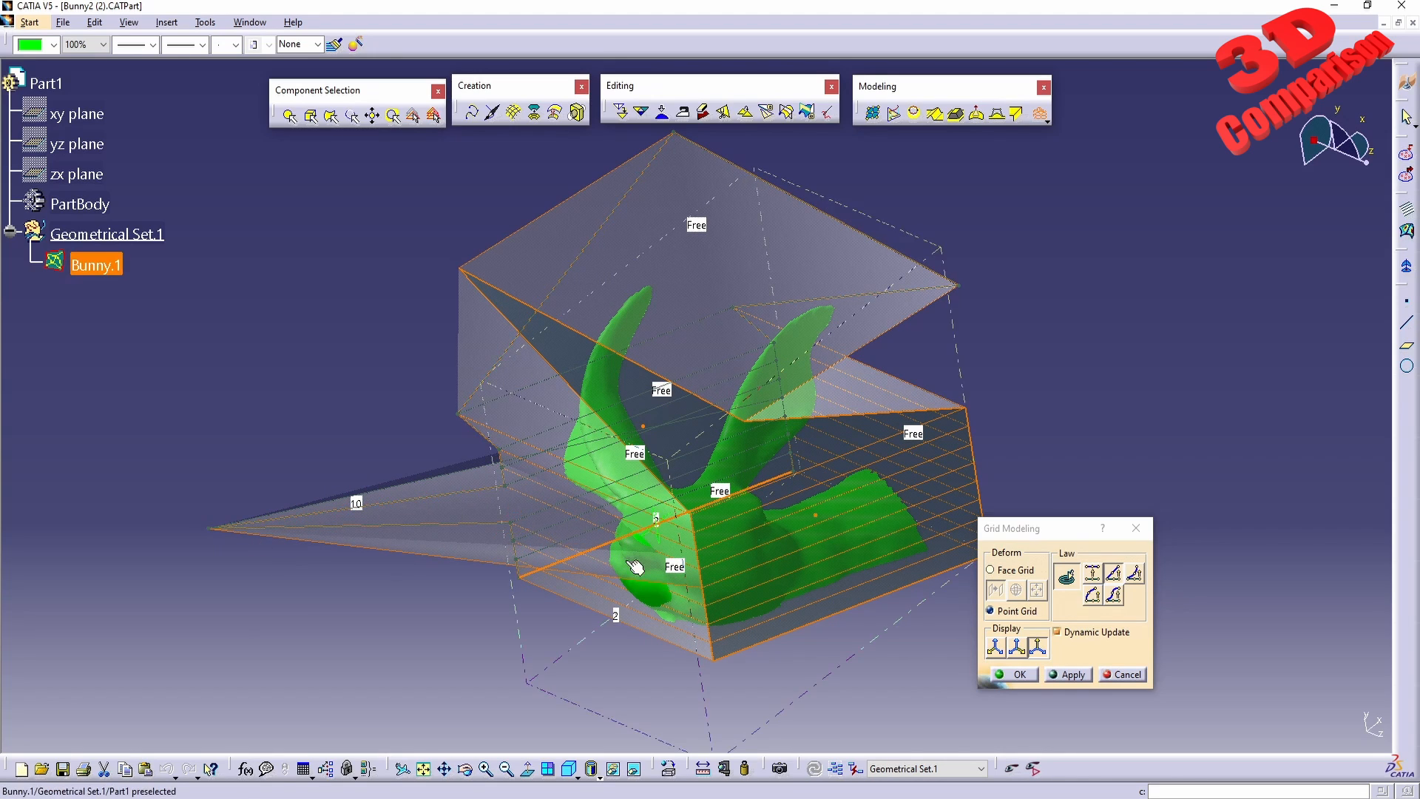
Display the manipulators on the head-side grid face and shift the grid points in front of the bunny's face sideways
middle_drag(707, 611, 601, 462)
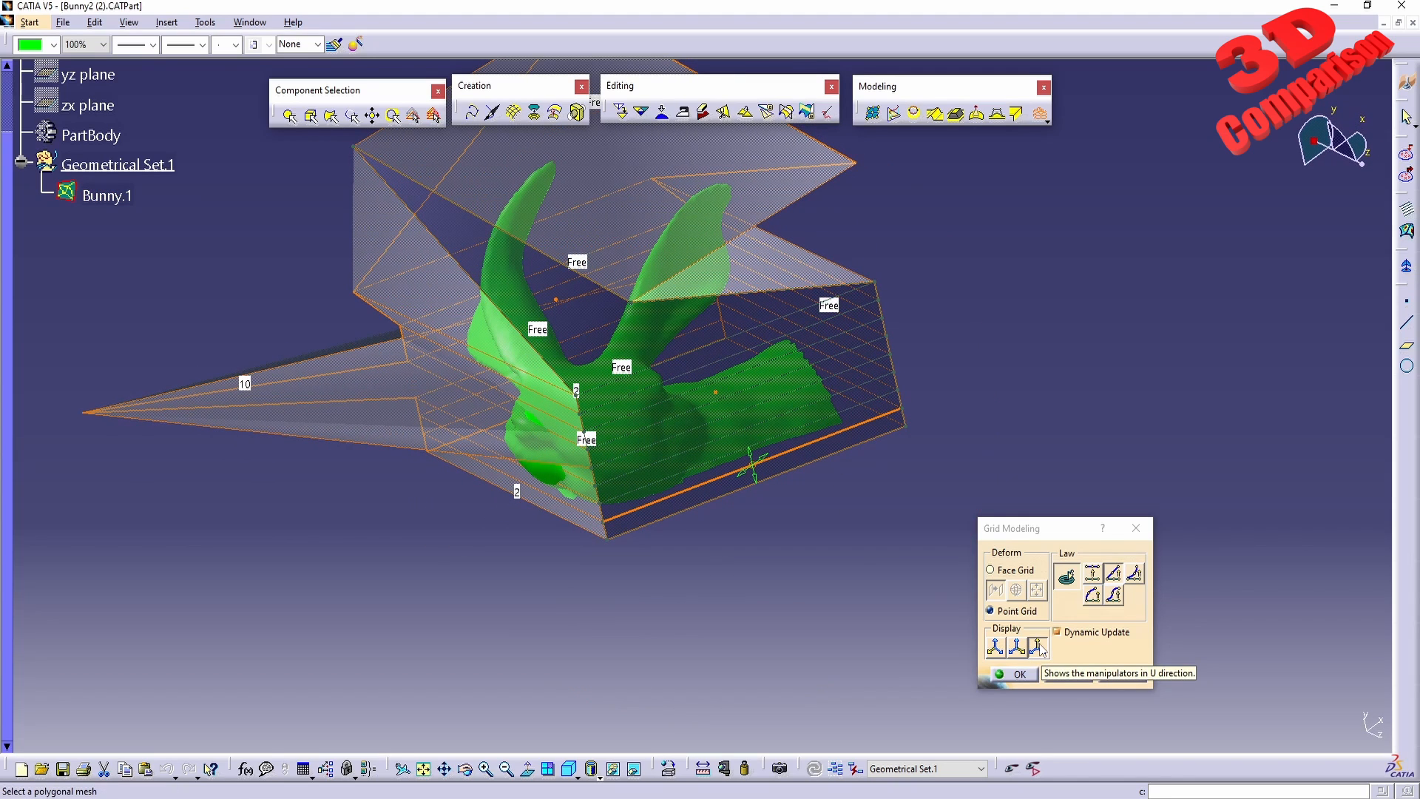
click(996, 647)
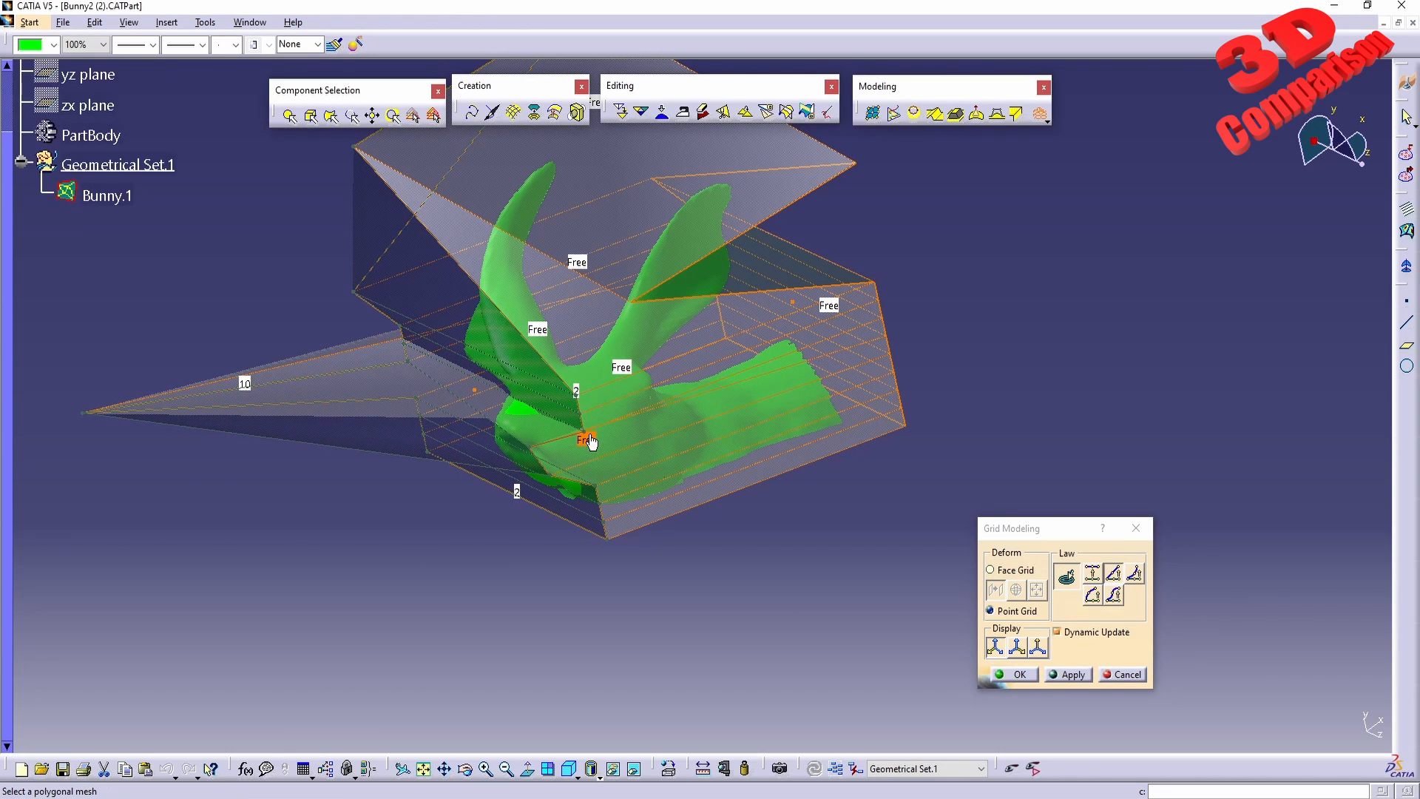
drag(586, 439, 624, 451)
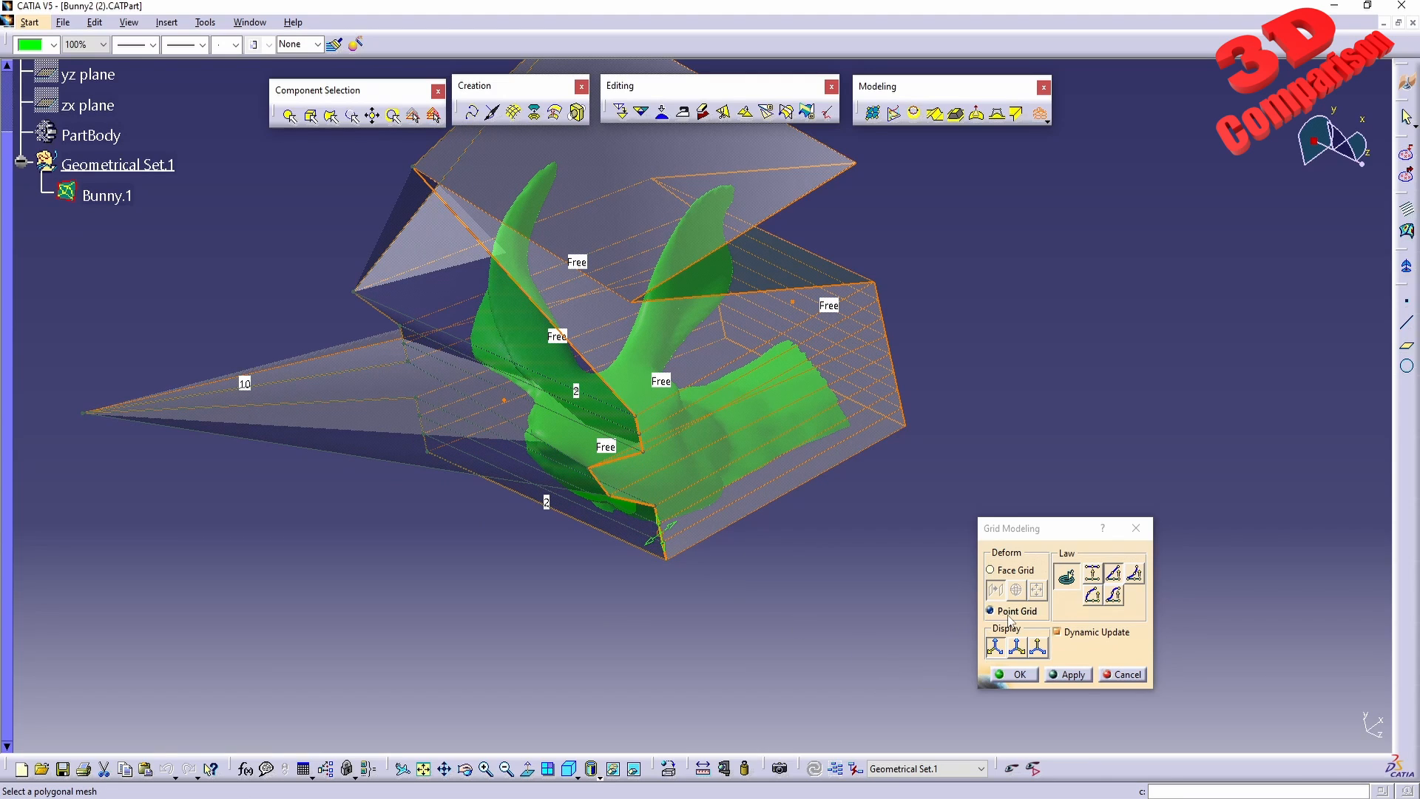
Return to face grid deformation in rotation mode, rotate the head-side grid face slightly, and accept the grid deformation
click(1021, 570)
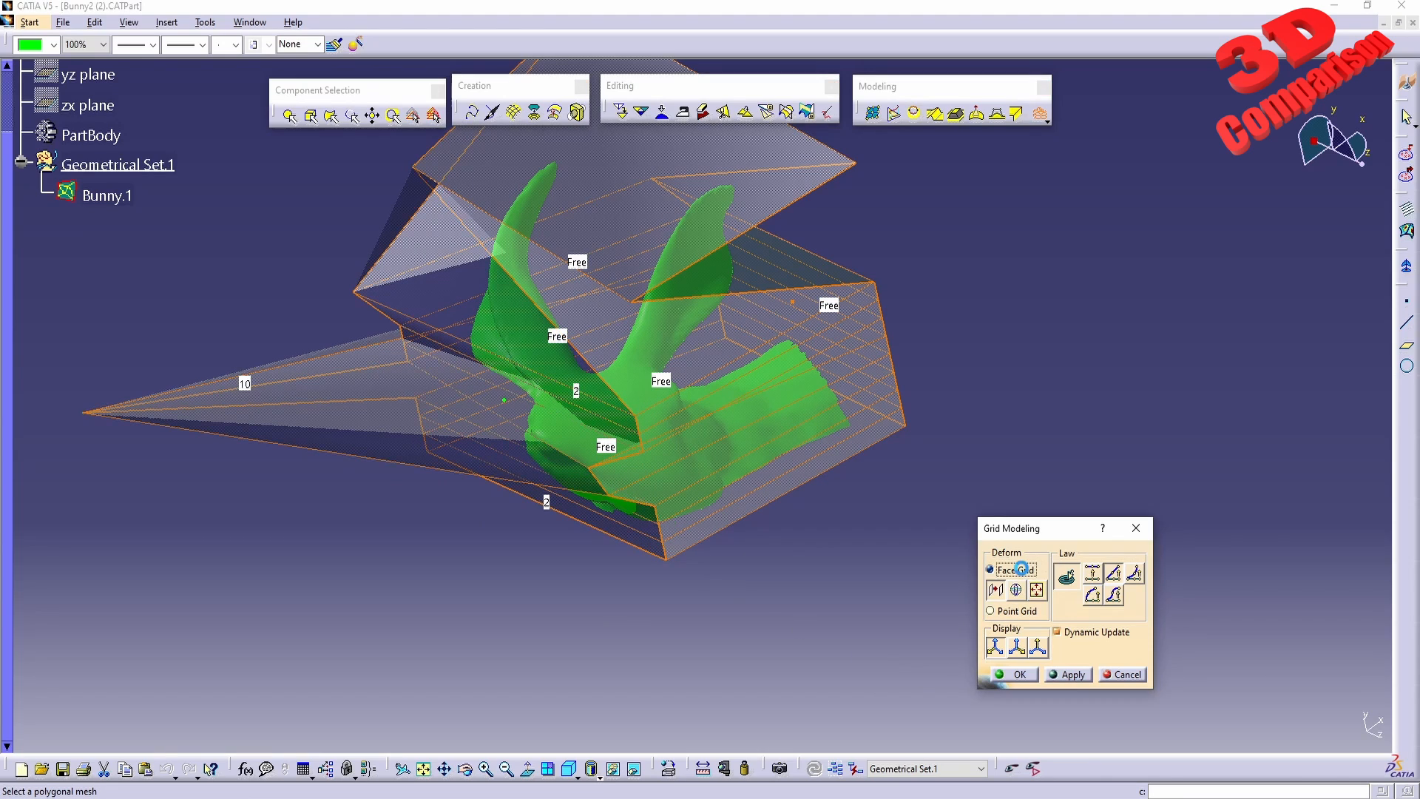
click(1016, 590)
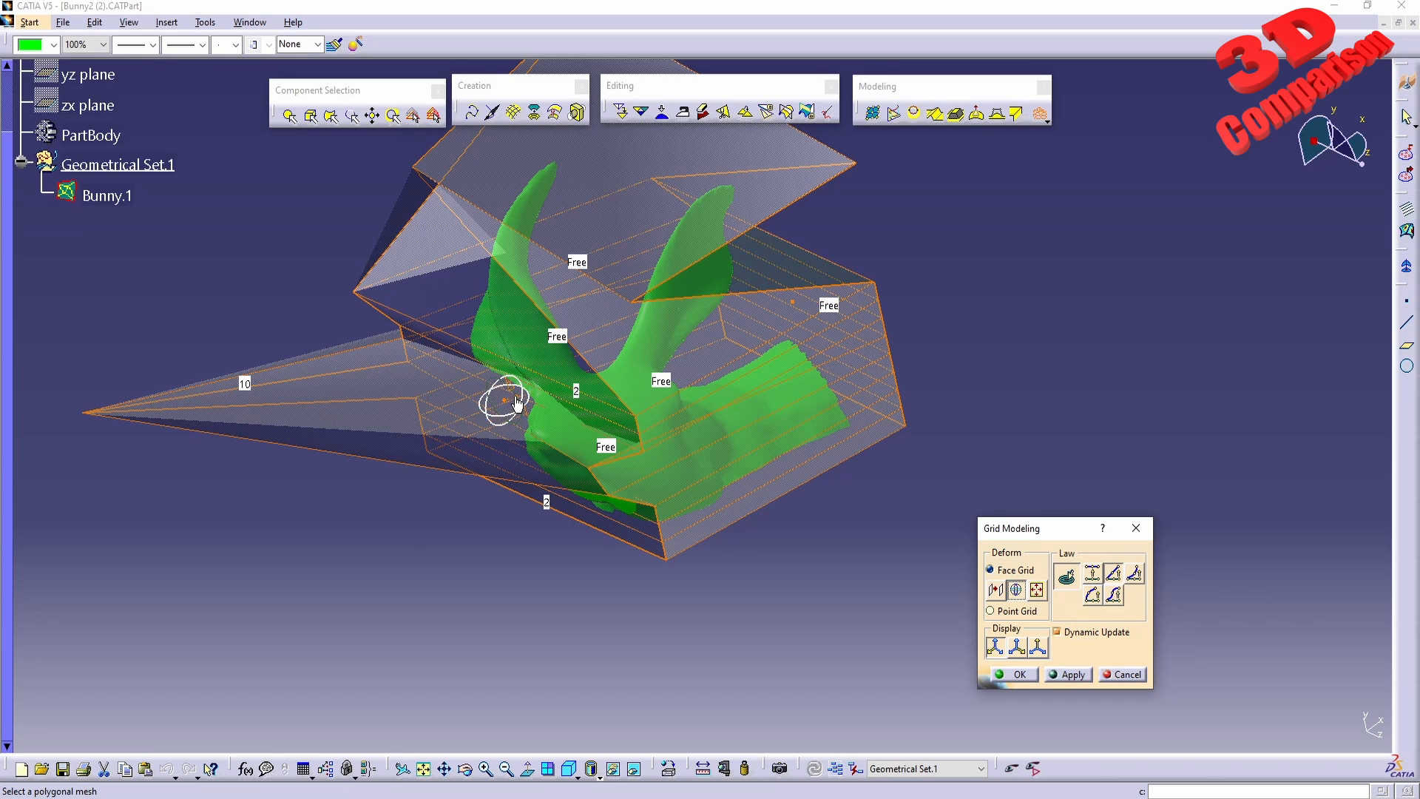
drag(529, 398, 446, 383)
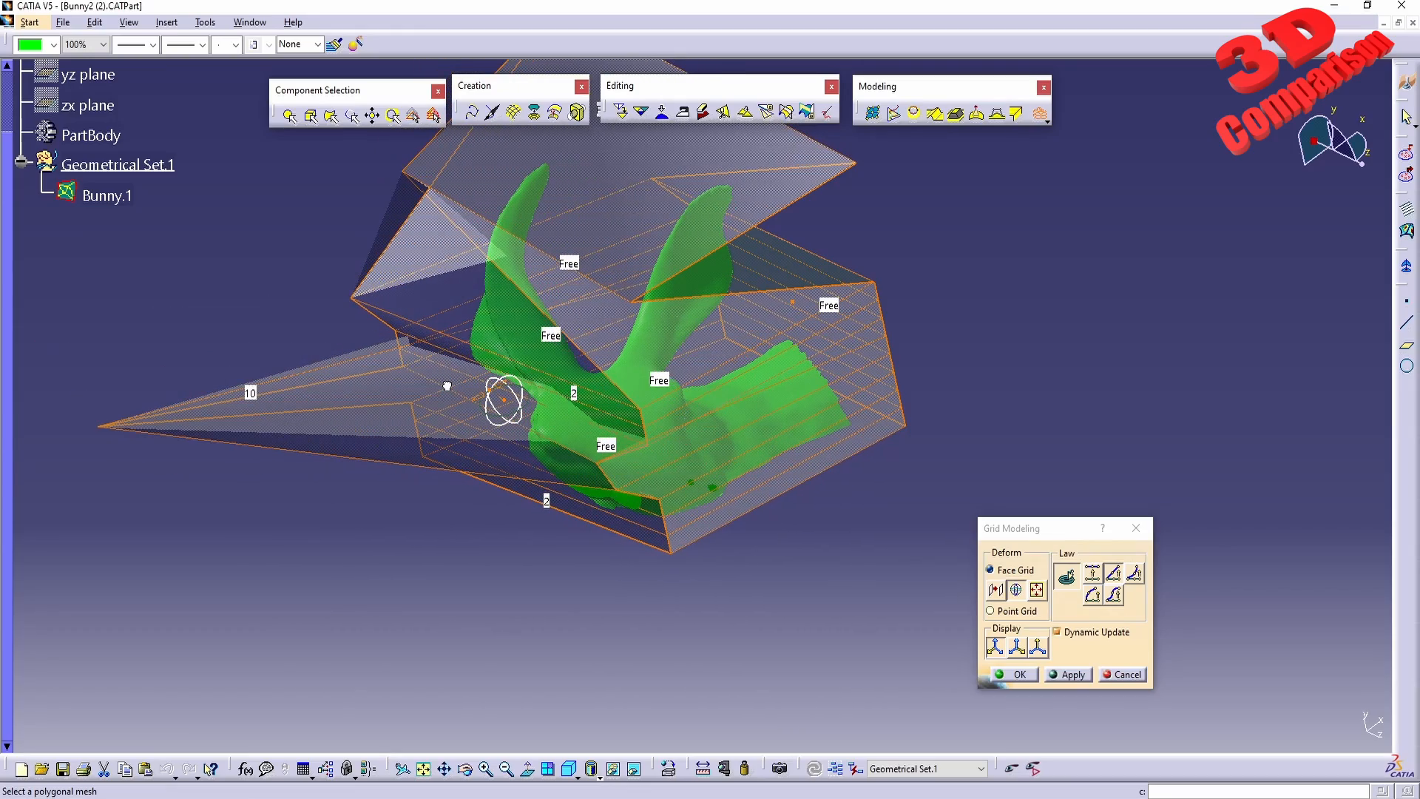
middle_drag(502, 429, 539, 334)
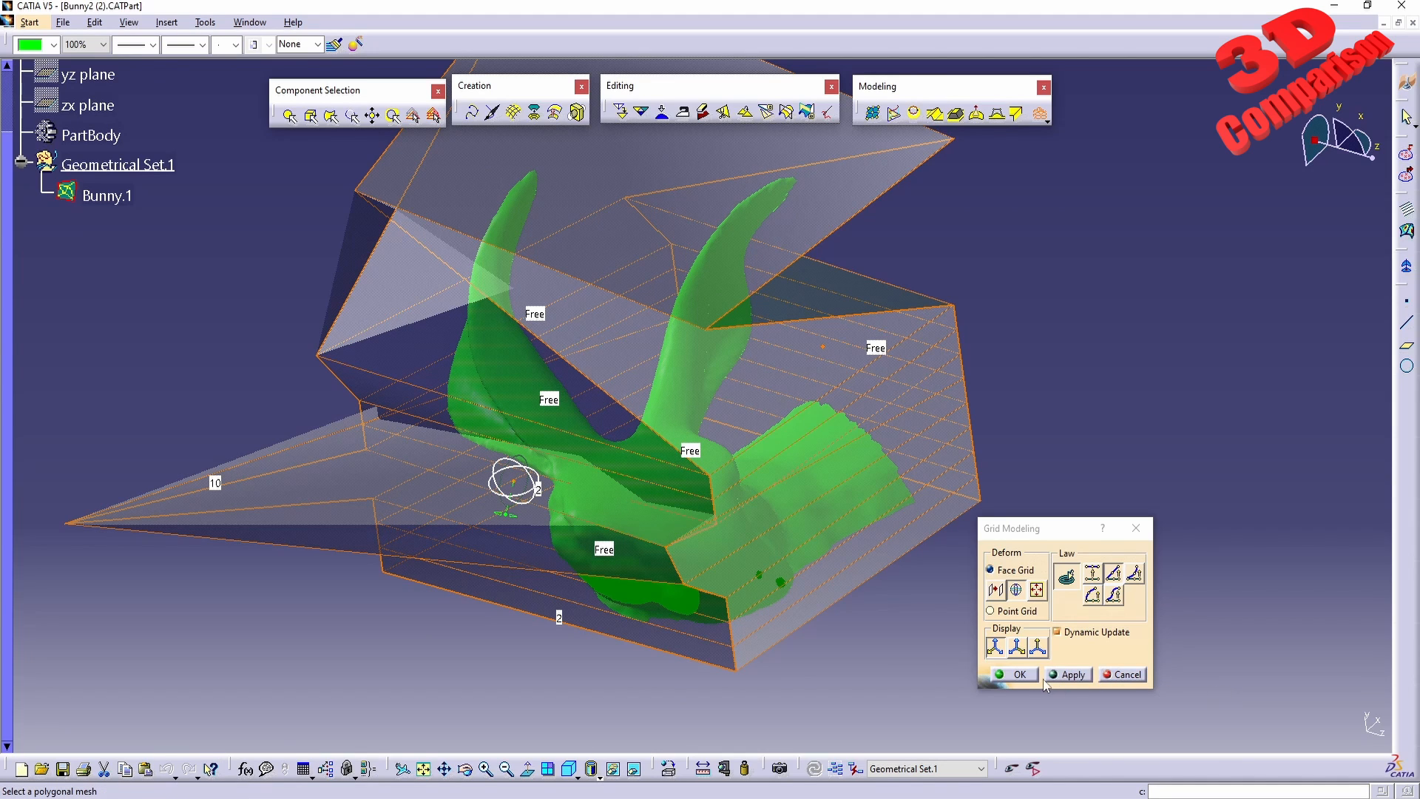
click(1021, 675)
middle_drag(881, 422, 905, 466)
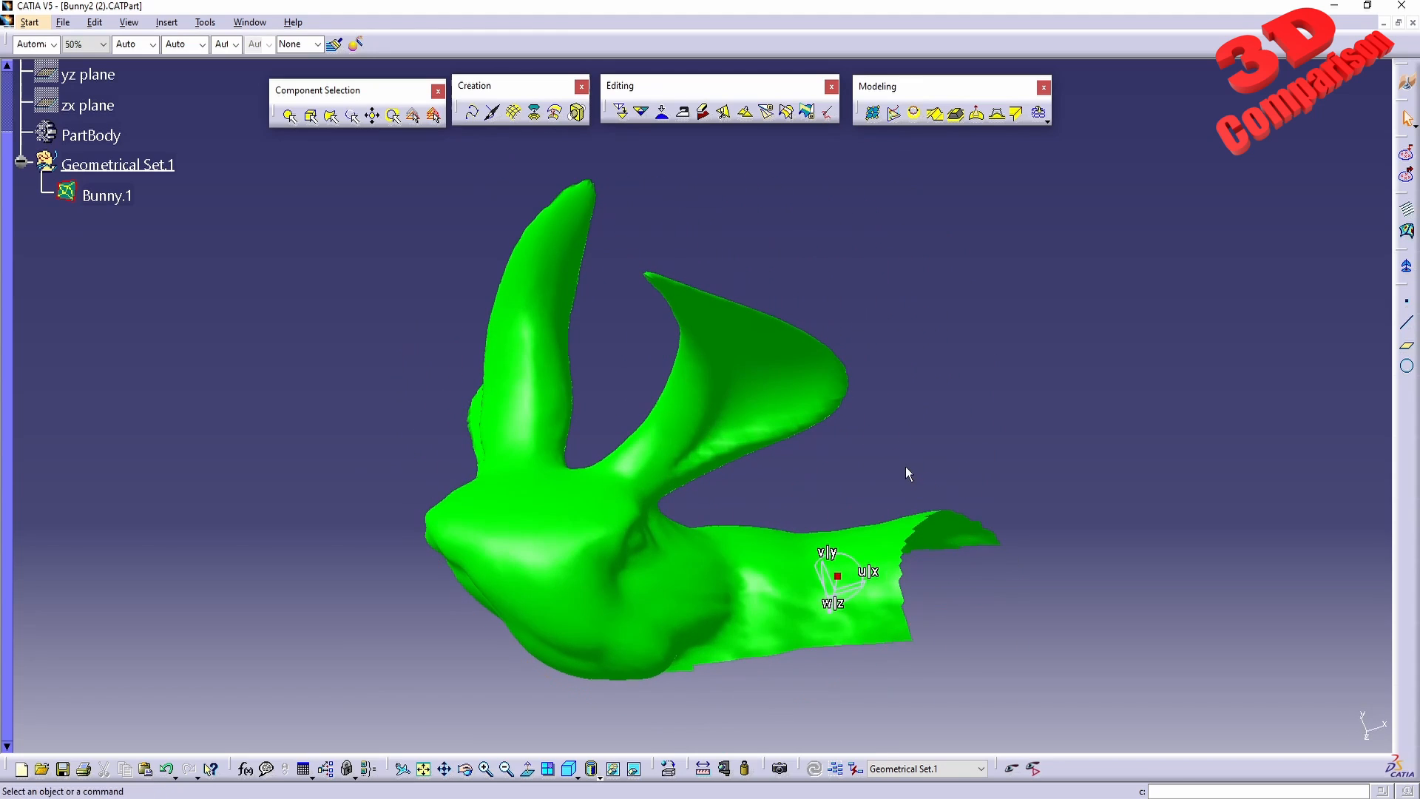
Try to undo the grid modeling deformation of the bunny mesh, alternating between undo and redo
click(169, 771)
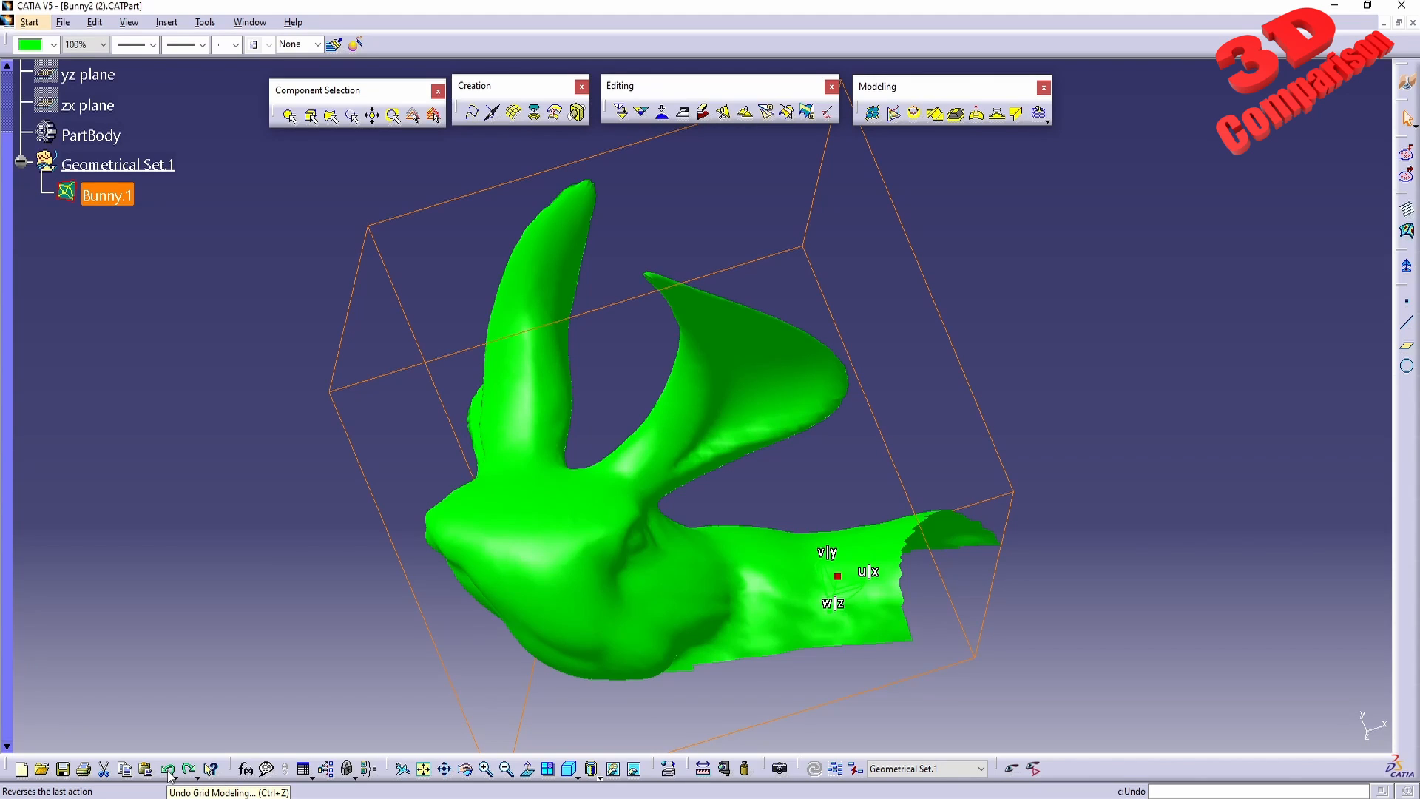
click(170, 775)
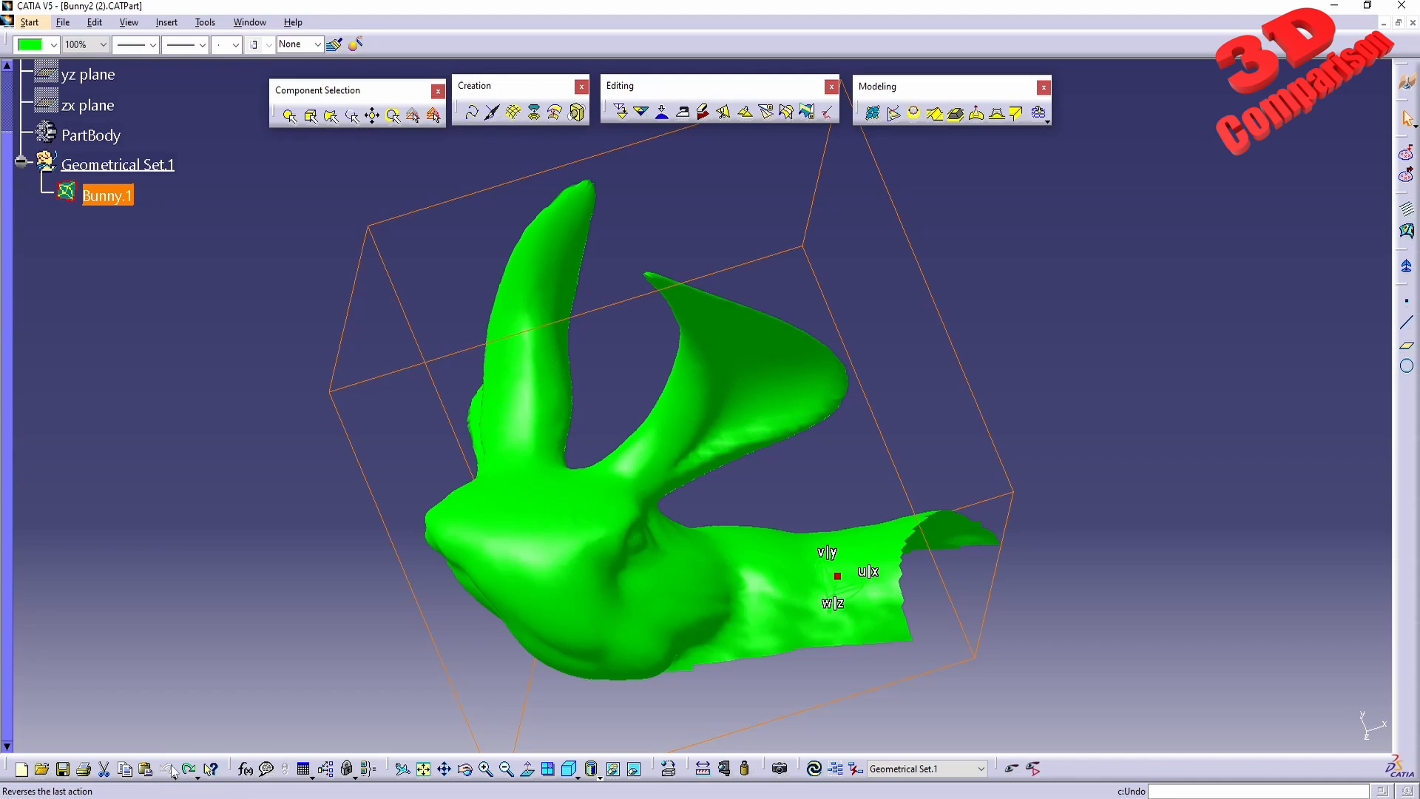
click(317, 555)
click(168, 772)
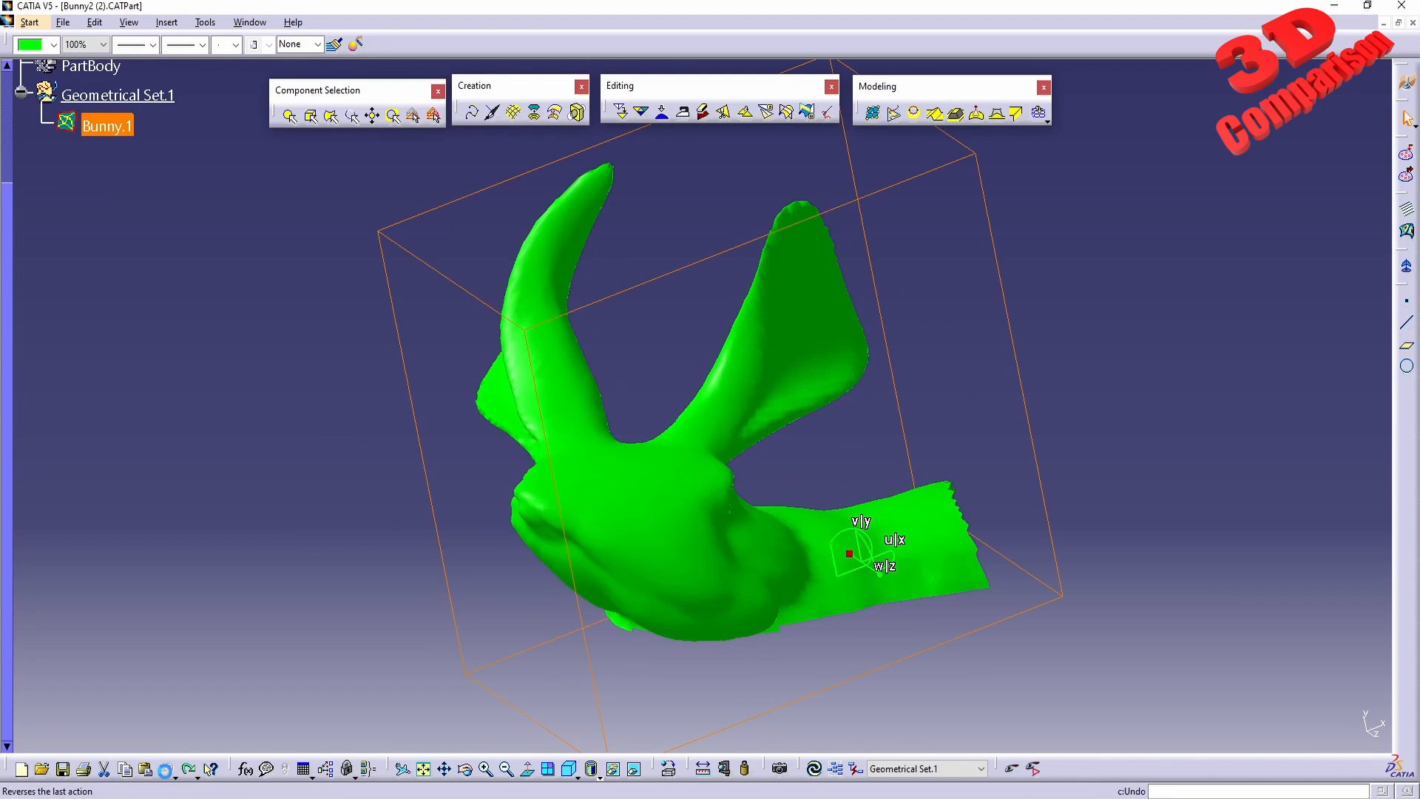
click(191, 772)
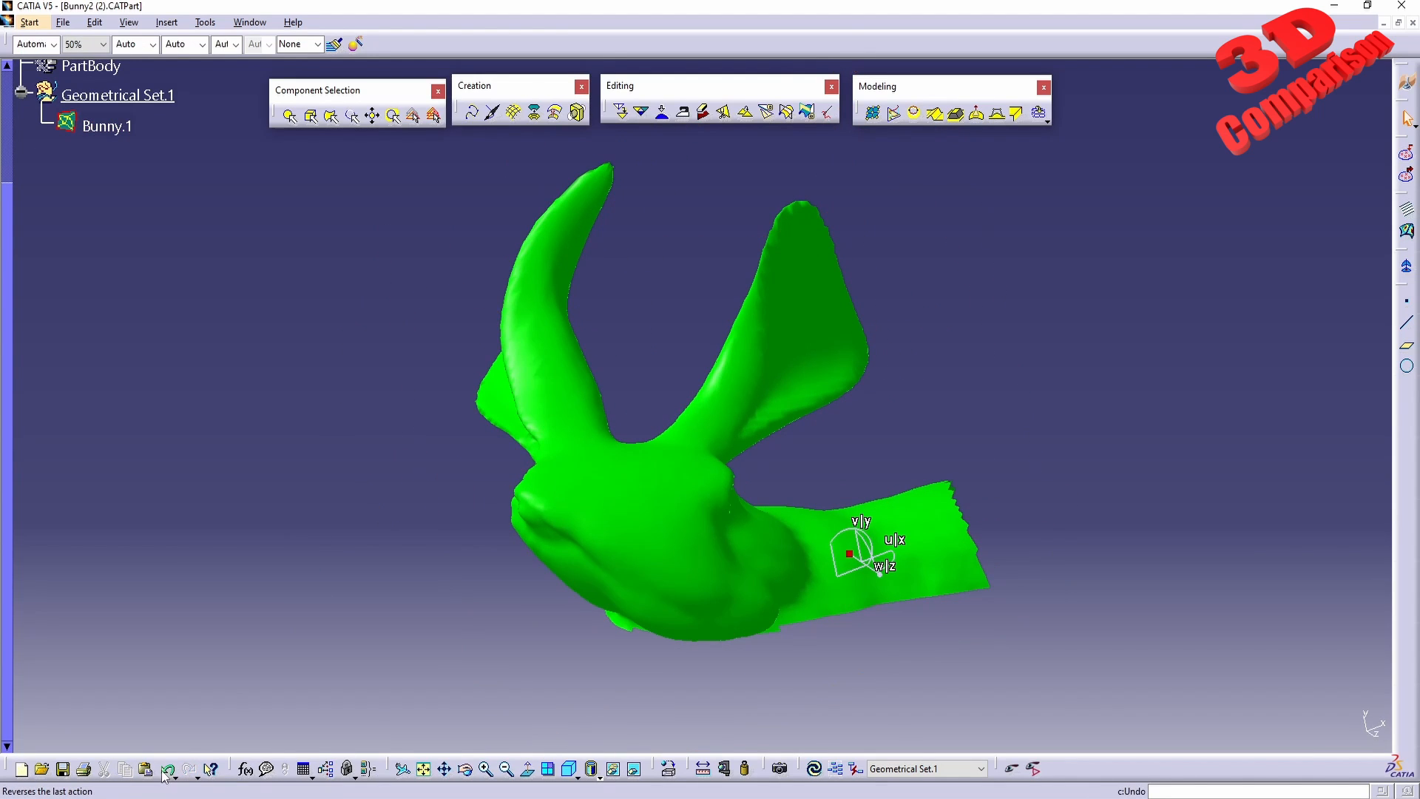
click(167, 772)
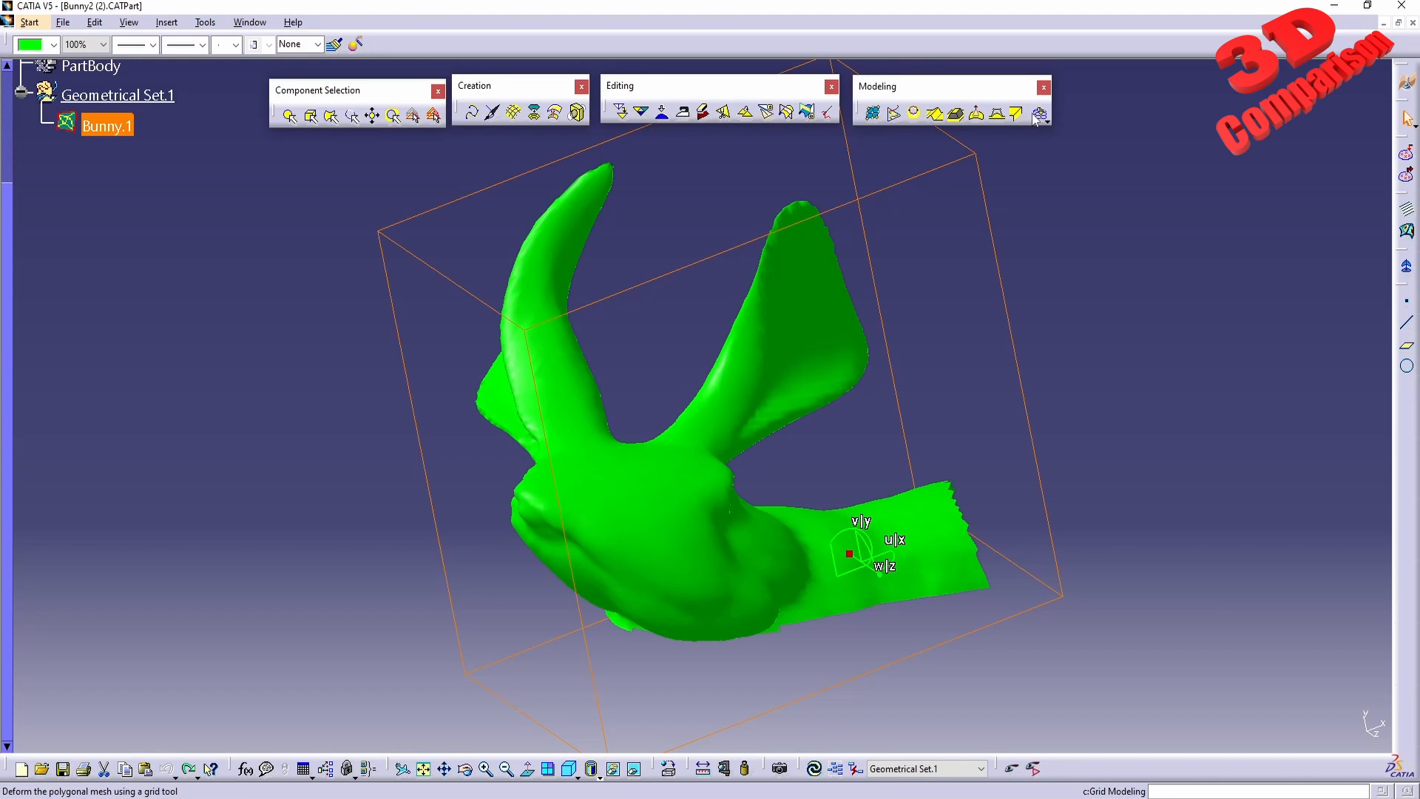
middle_drag(888, 387, 650, 413)
drag(779, 526, 1178, 276)
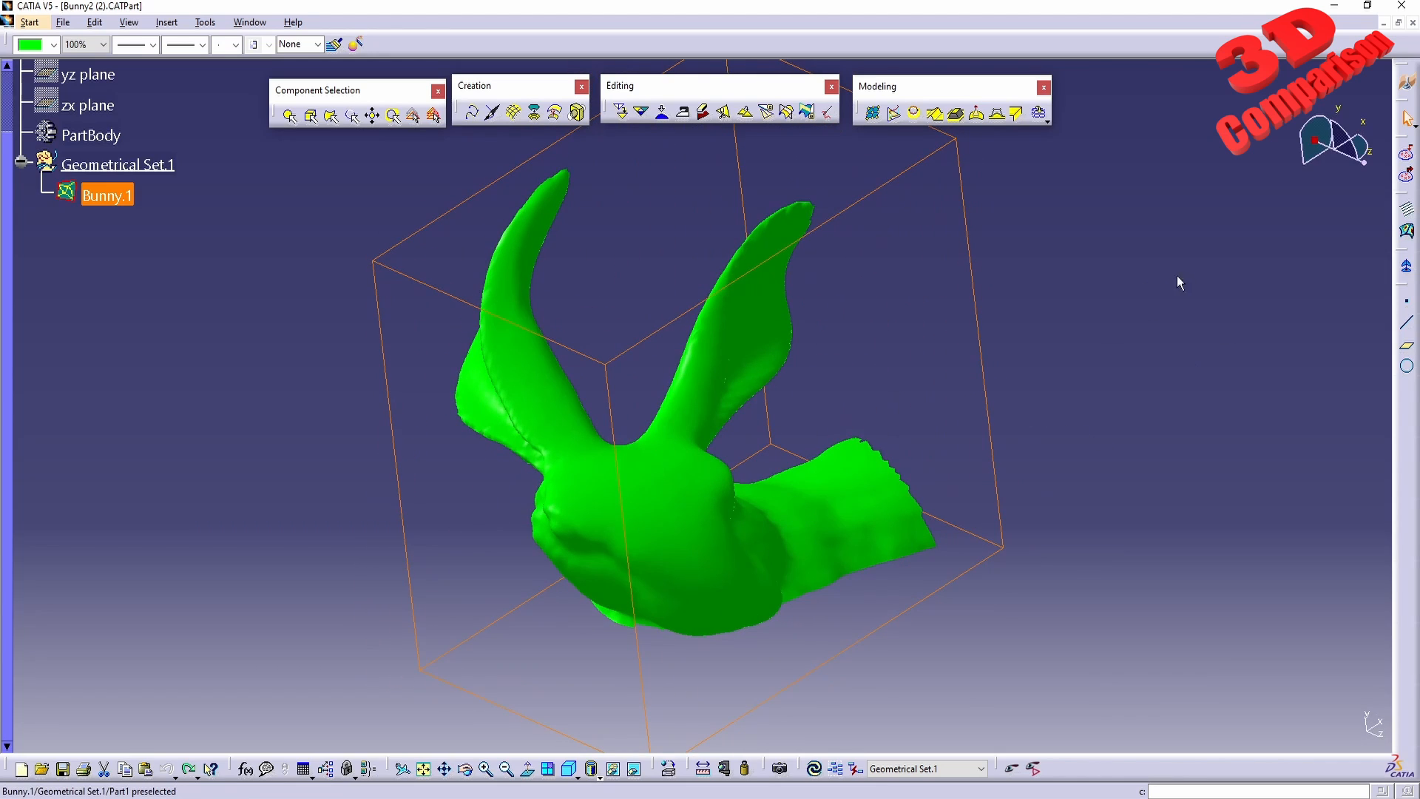
click(1178, 277)
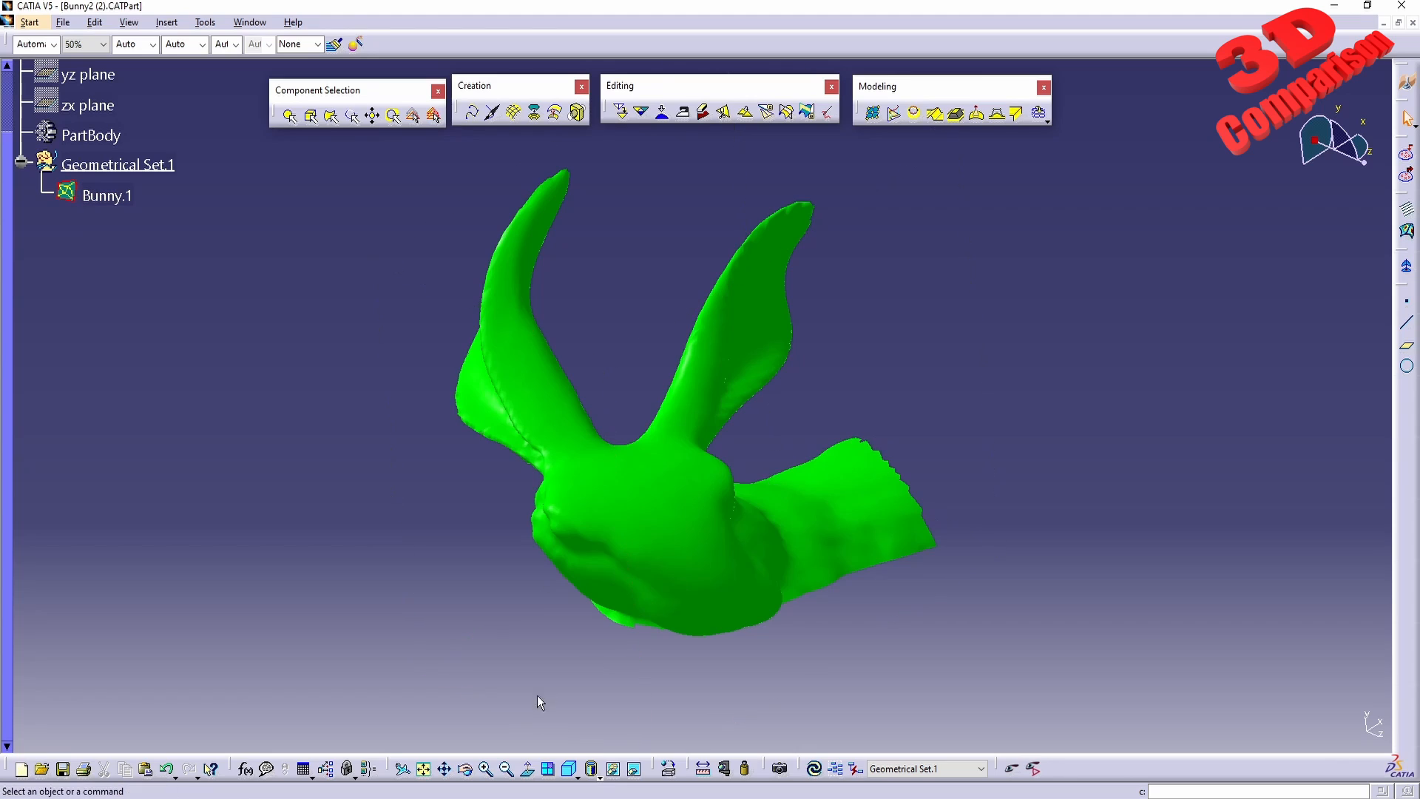
Switch to Blender, select the lattice around the monkey head, and set its resolution to U 3, V 4 and W 3
mouse_move(485, 798)
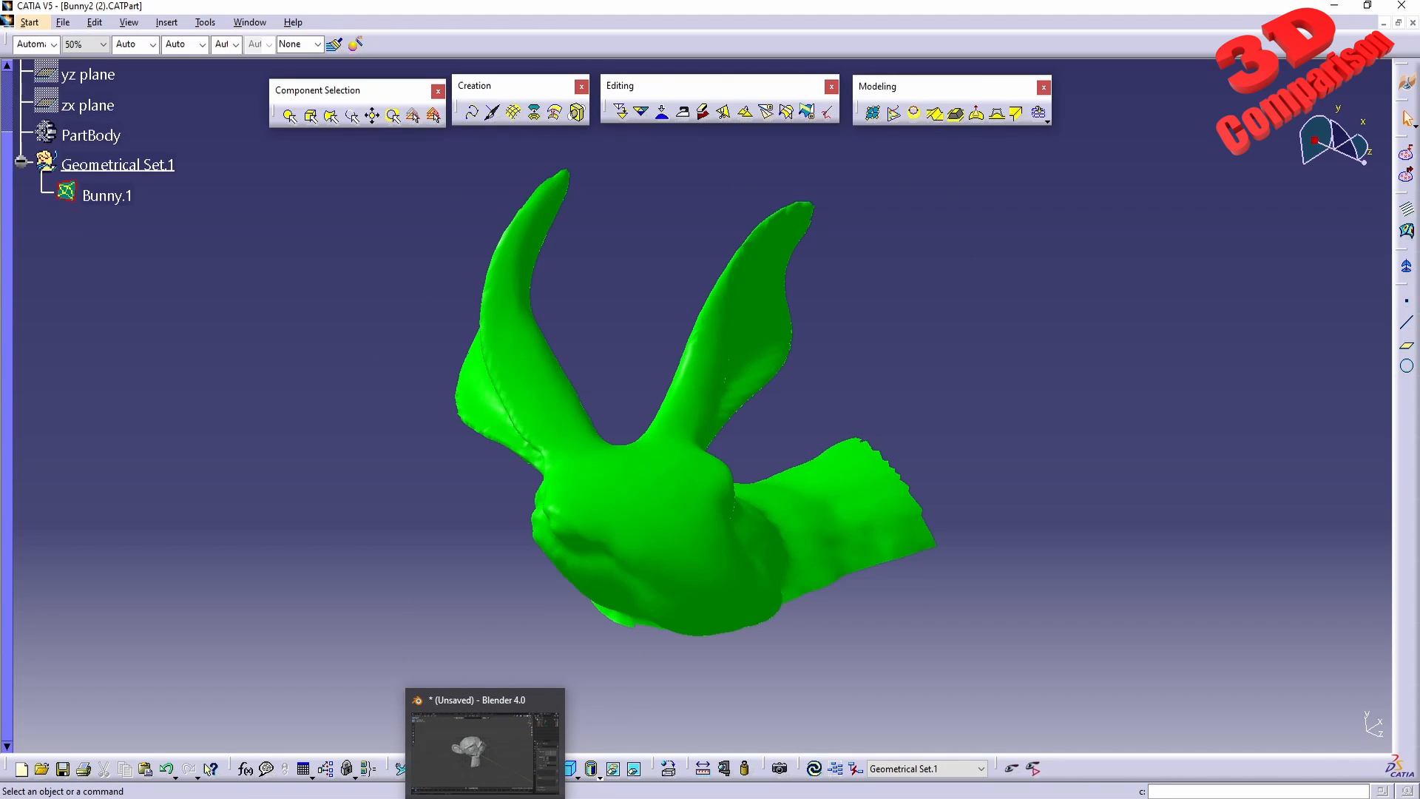
click(532, 740)
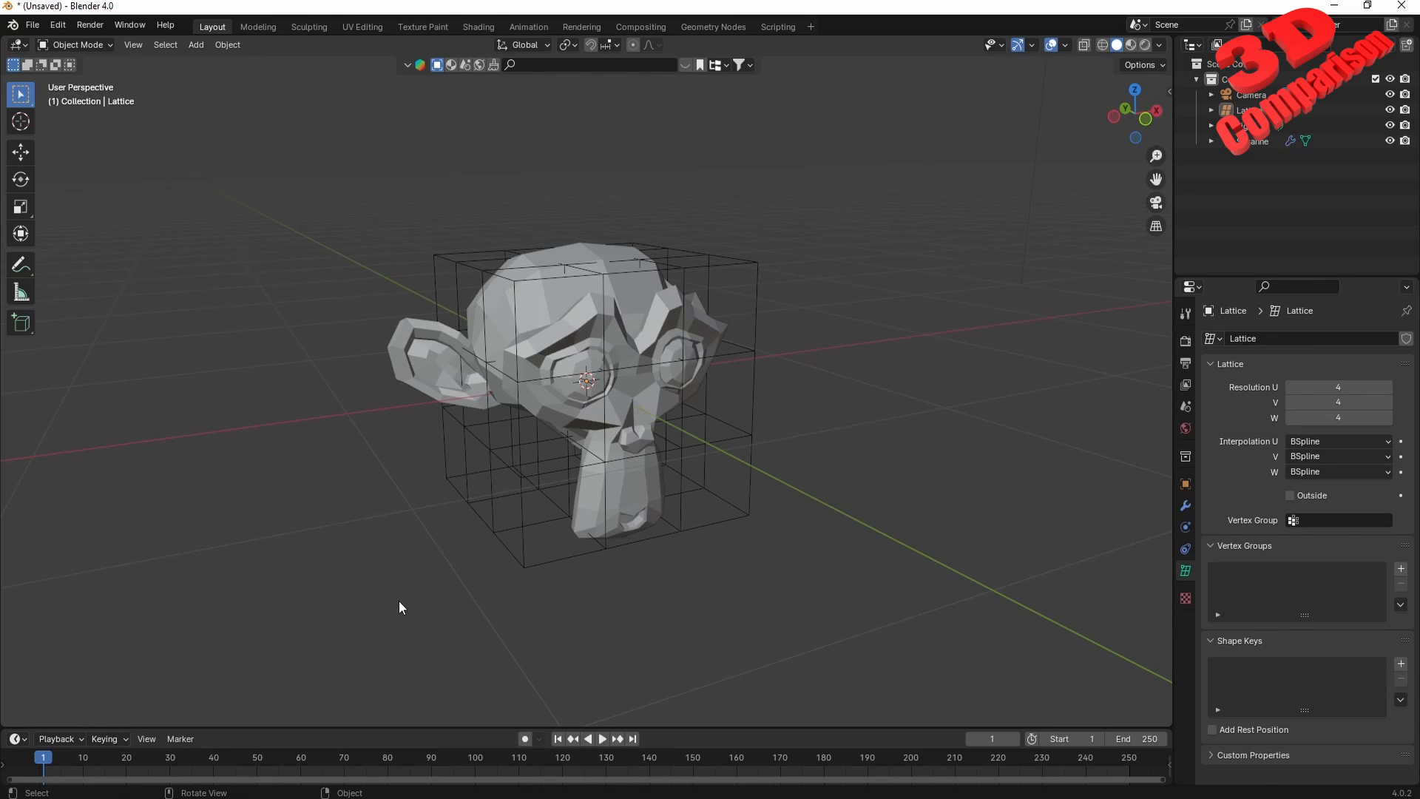
key(shift+a)
click(728, 268)
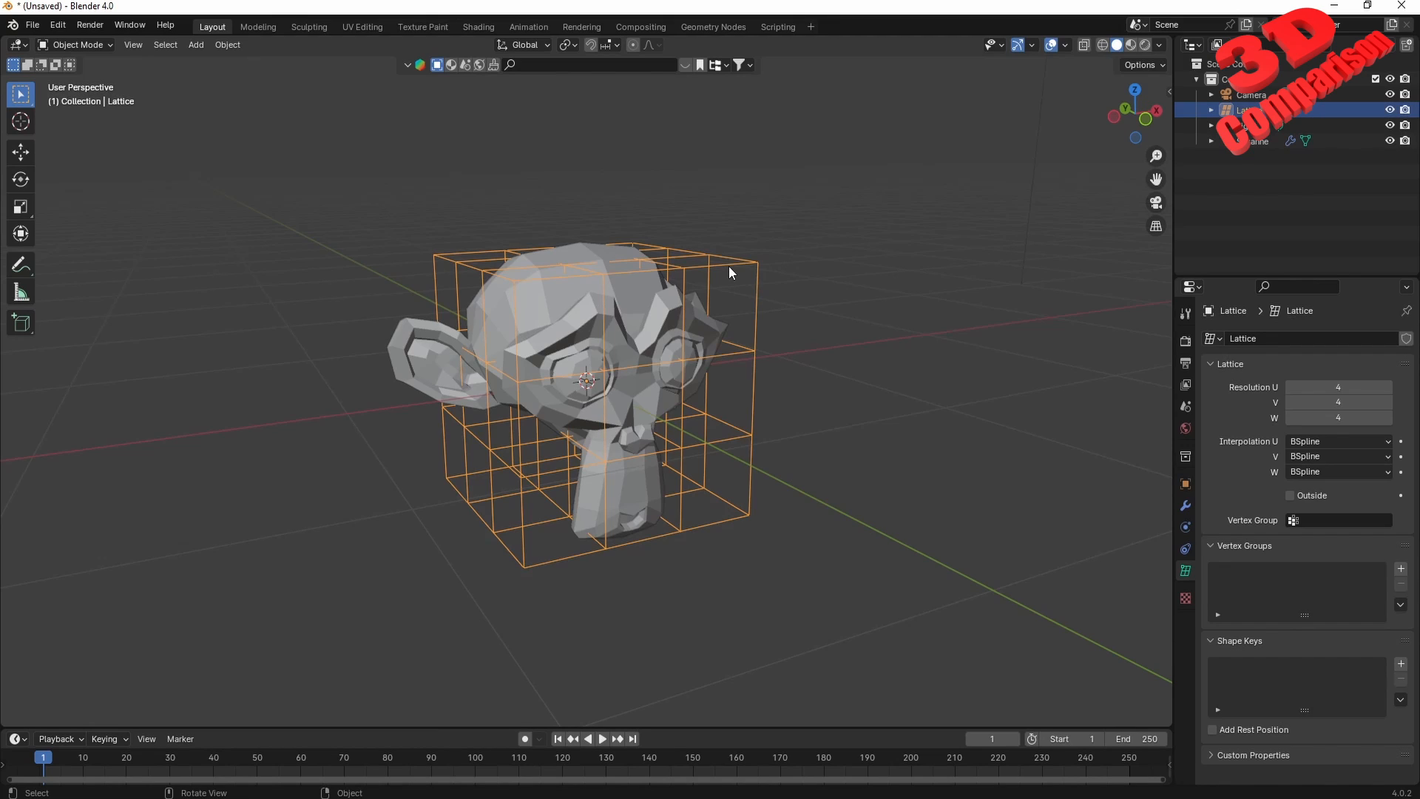
click(1290, 385)
click(1289, 401)
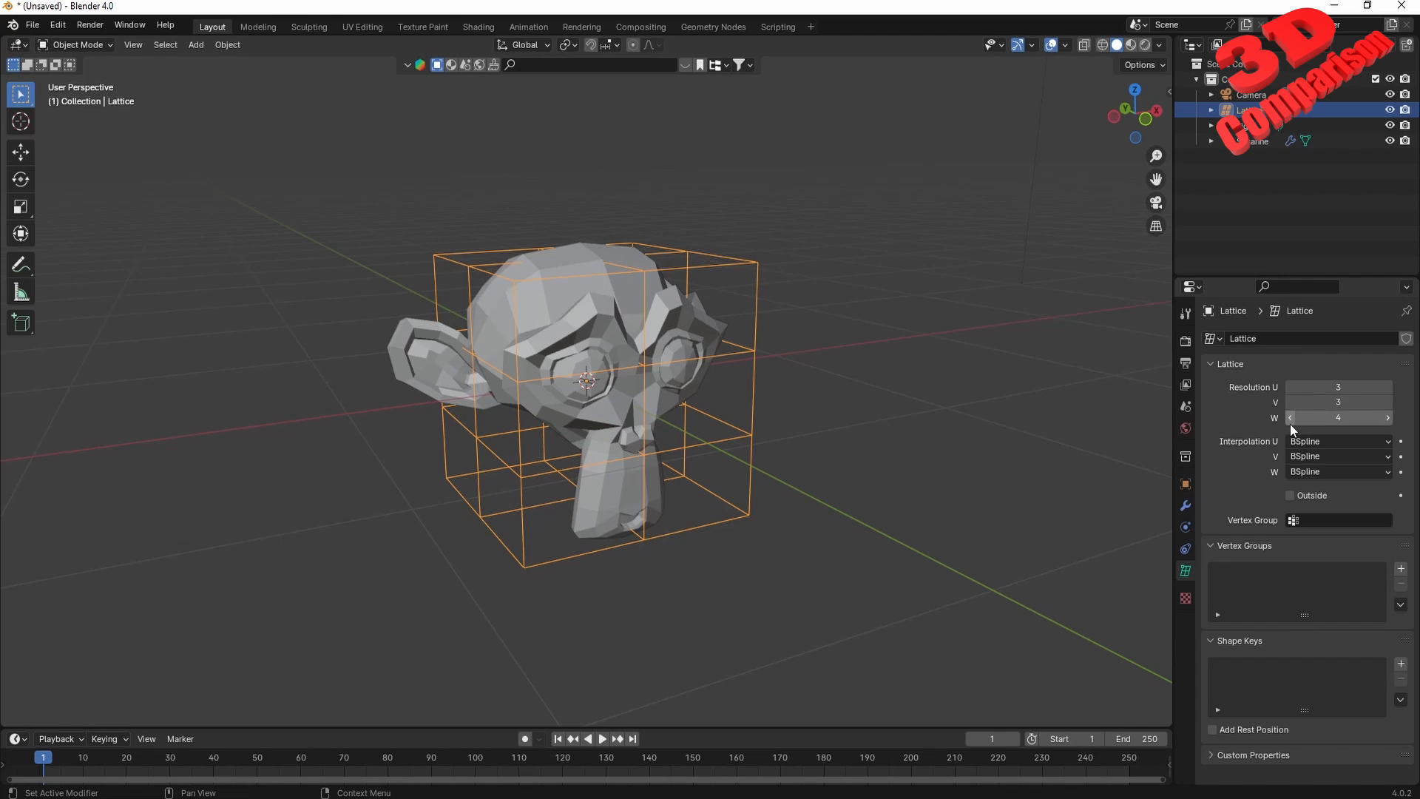
click(1290, 420)
click(1387, 404)
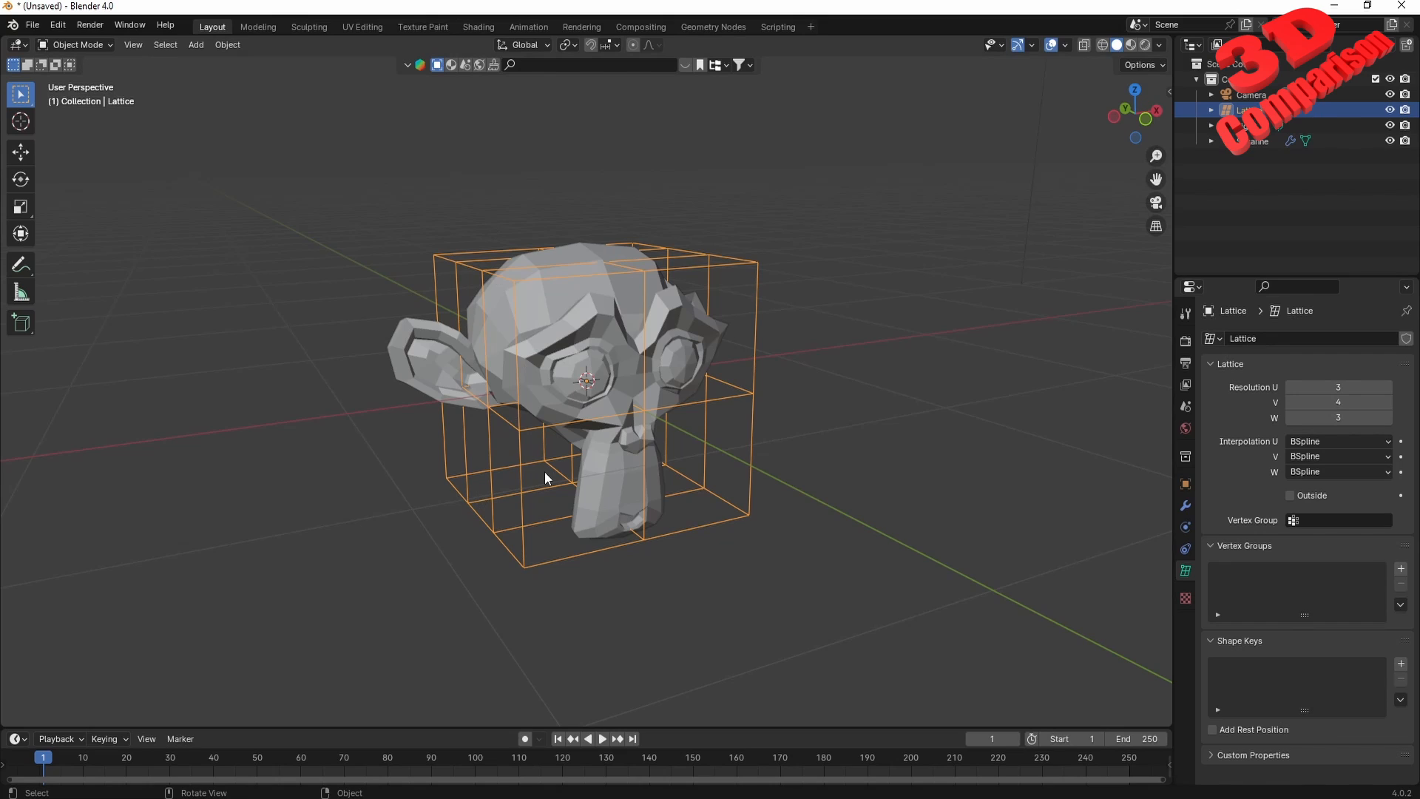
Select the Suzanne mesh and display the settings of its Lattice modifier
click(1261, 142)
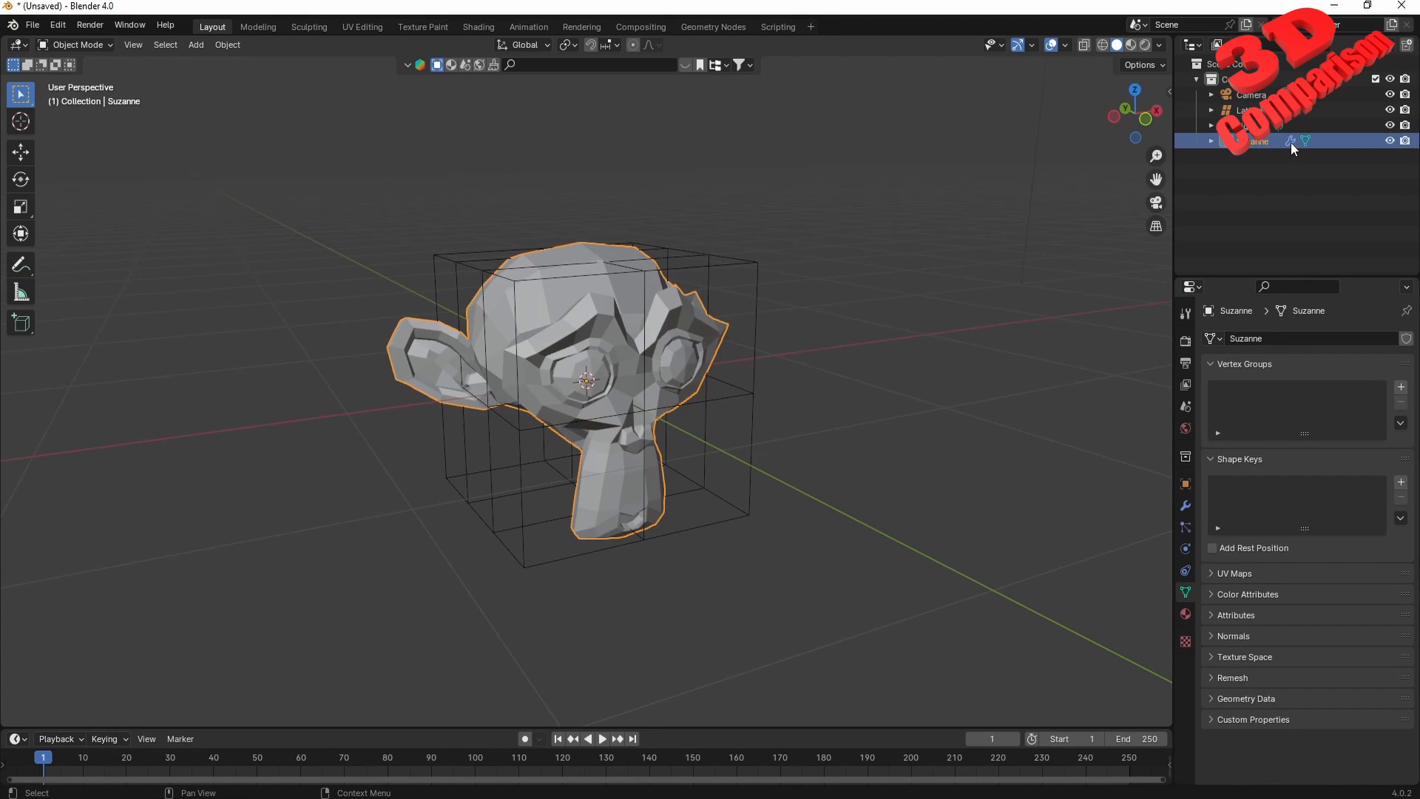
click(1290, 142)
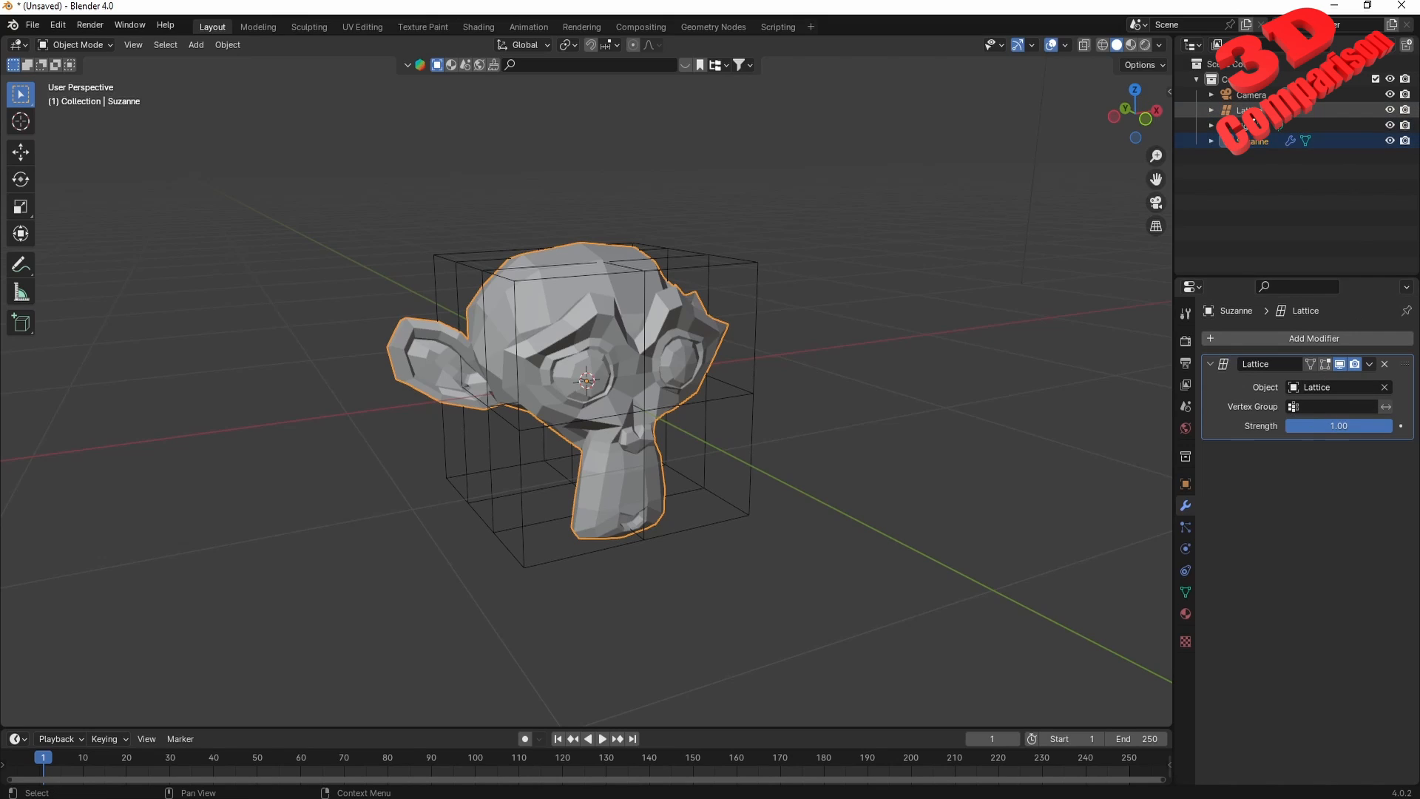
click(932, 286)
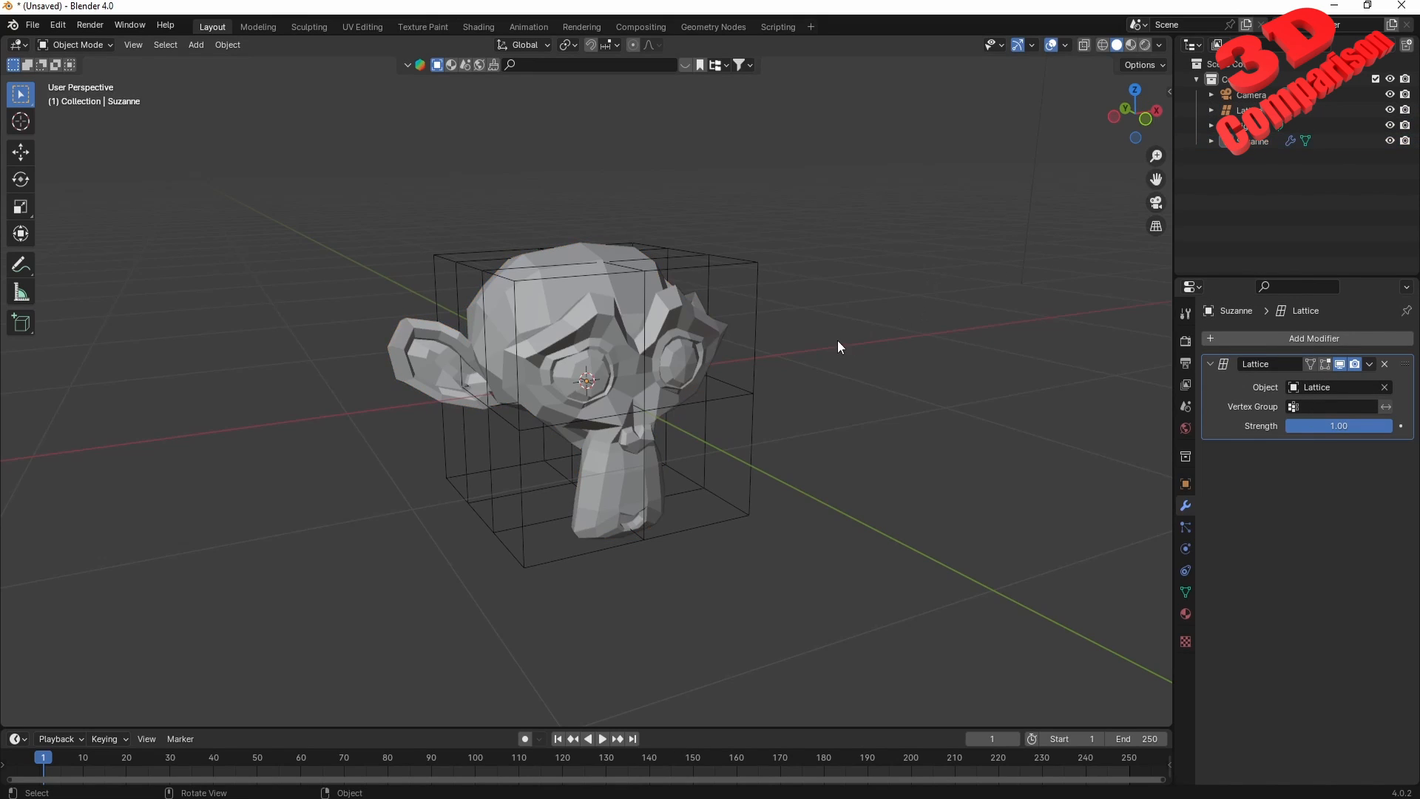
Enter edit mode on the lattice and select the corner column of control points beside the monkey's left eye
click(758, 264)
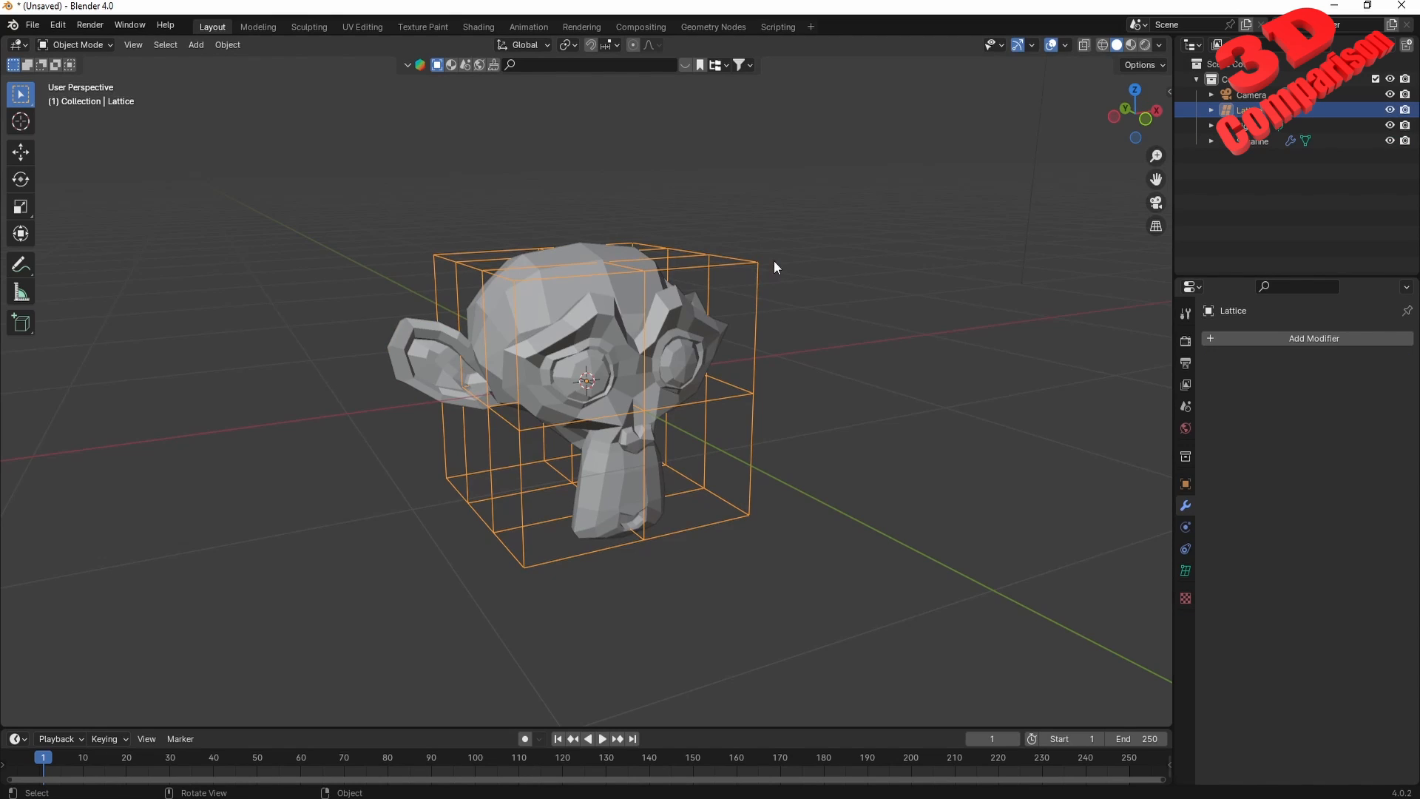
key(Tab)
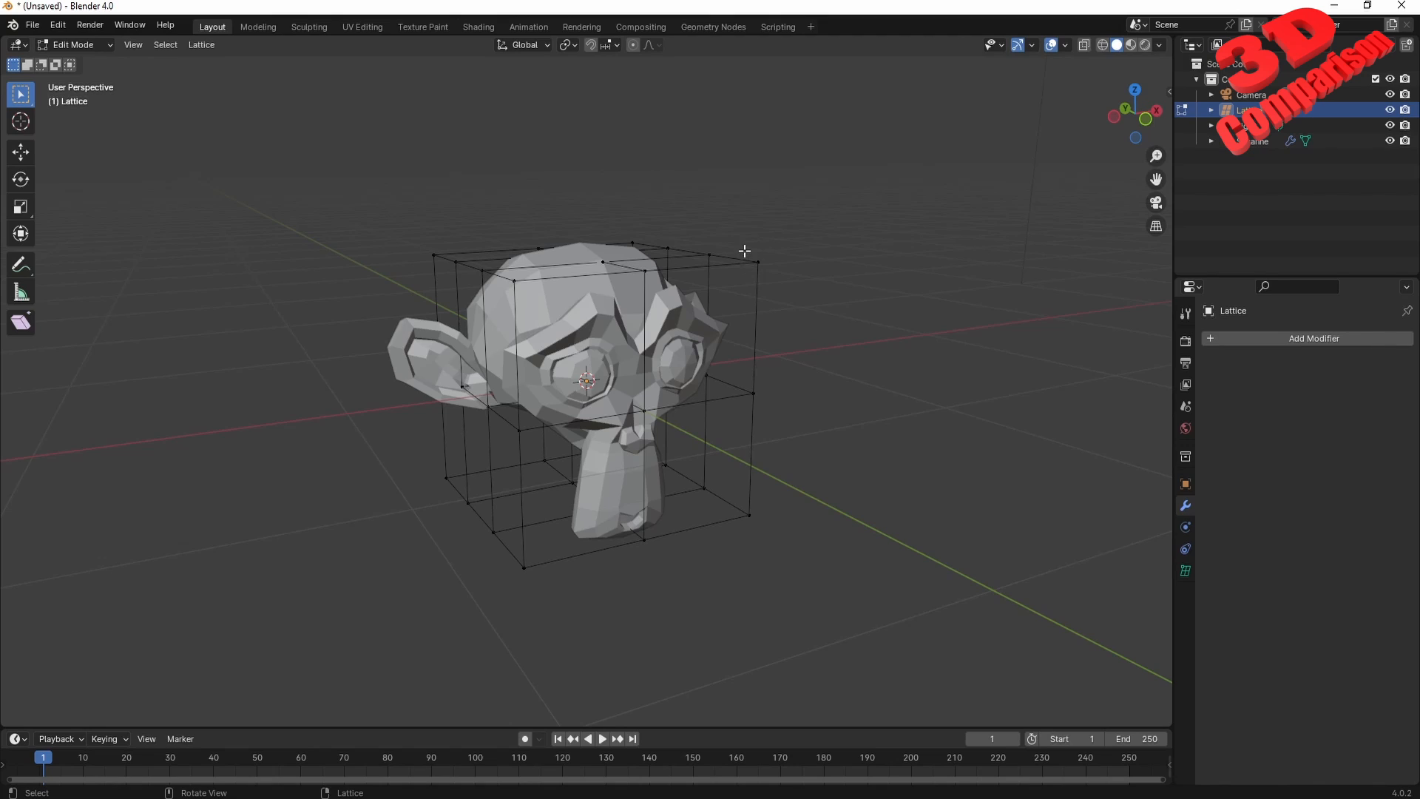
drag(740, 218, 810, 597)
Try moving the selected corner column of lattice points outward from the face and undo the move
key(g)
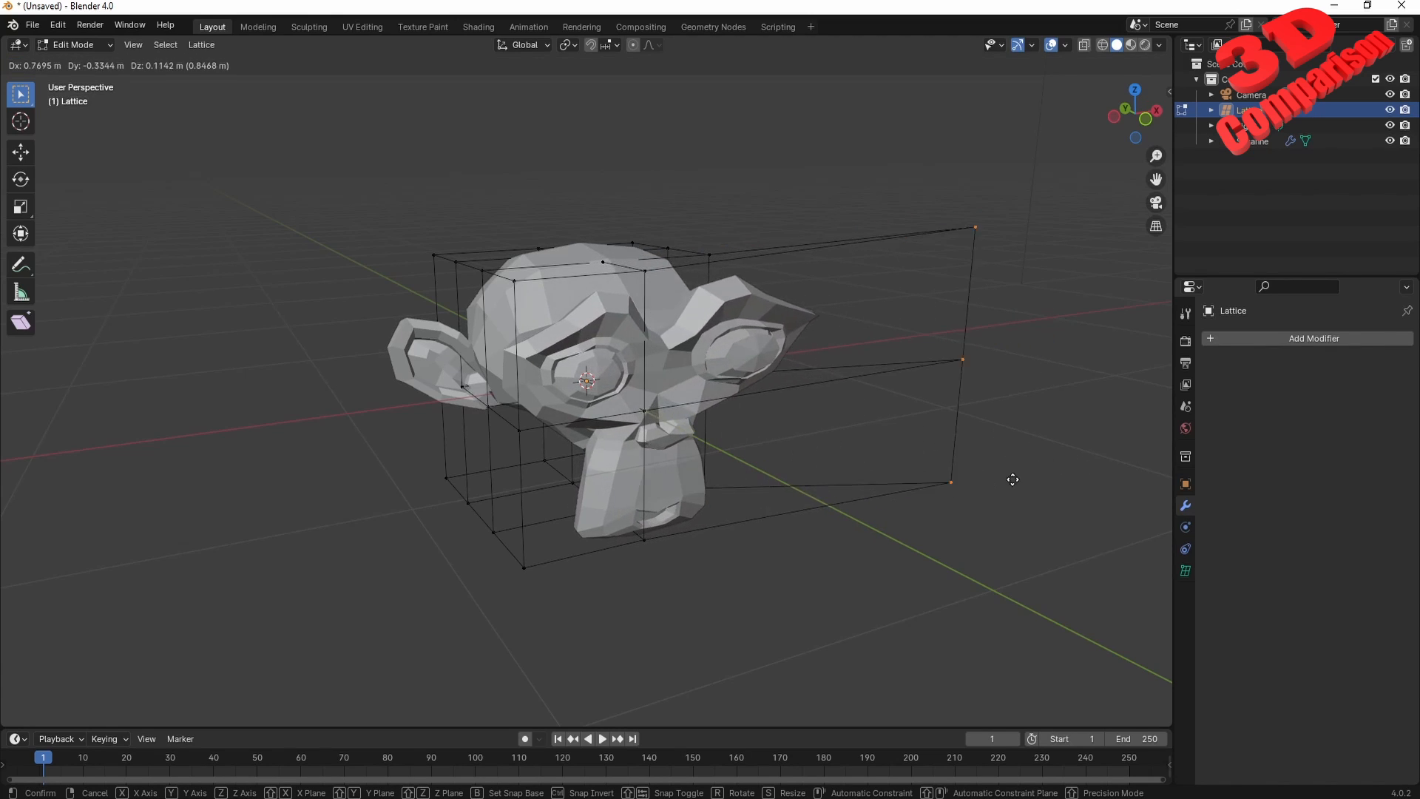
click(796, 469)
key(ctrl+z)
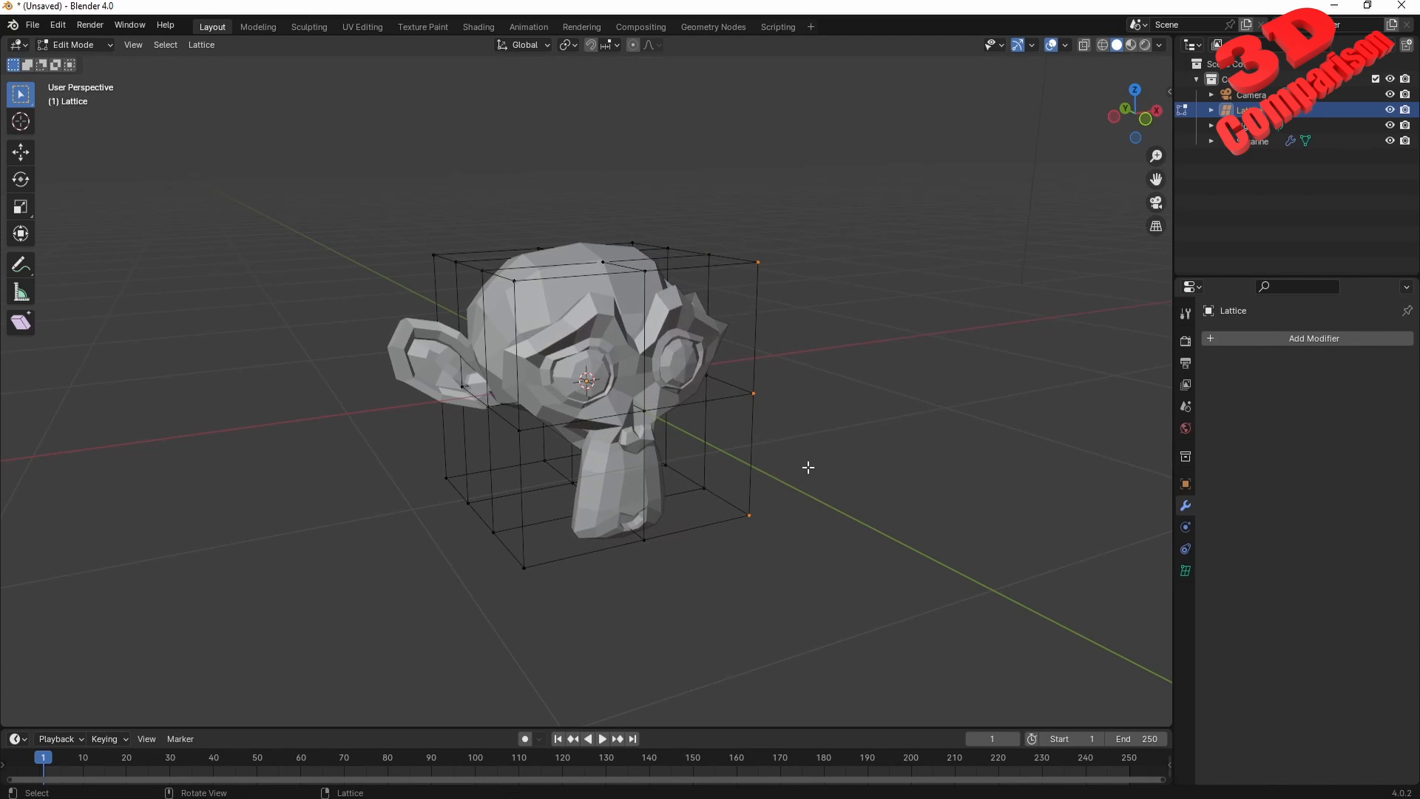
Try rotating the selected corner column of lattice points about the global X, Y and Z axes
key(r)
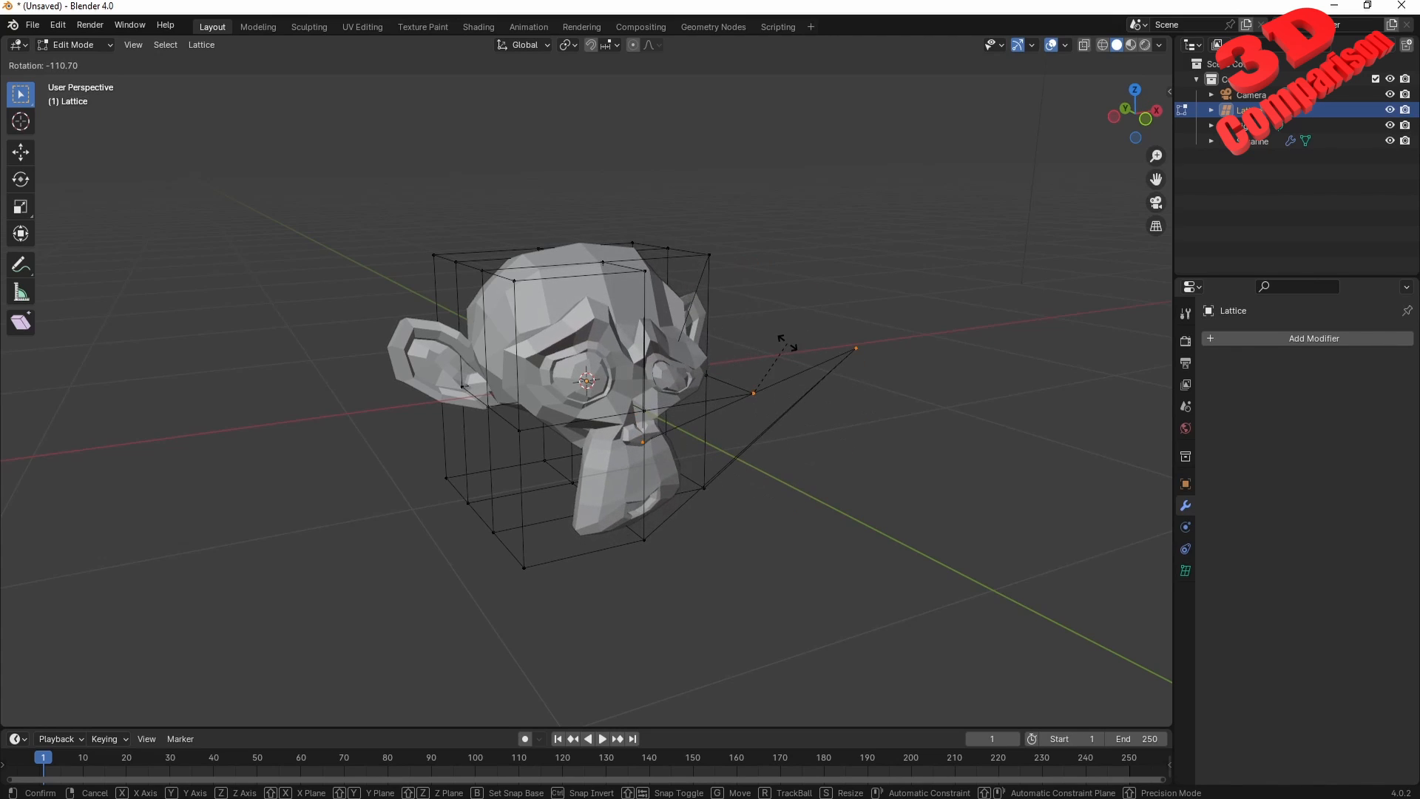
key(x)
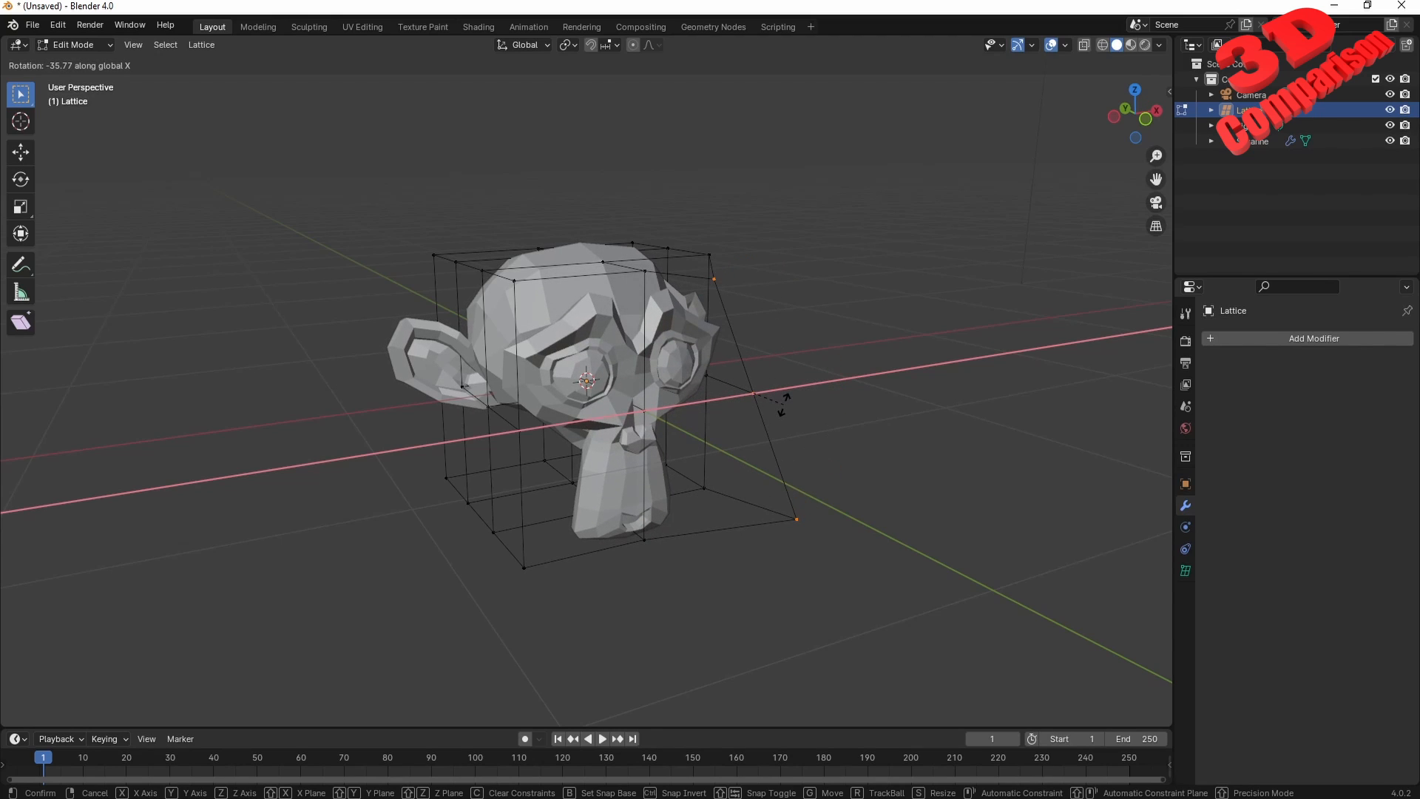
key(y)
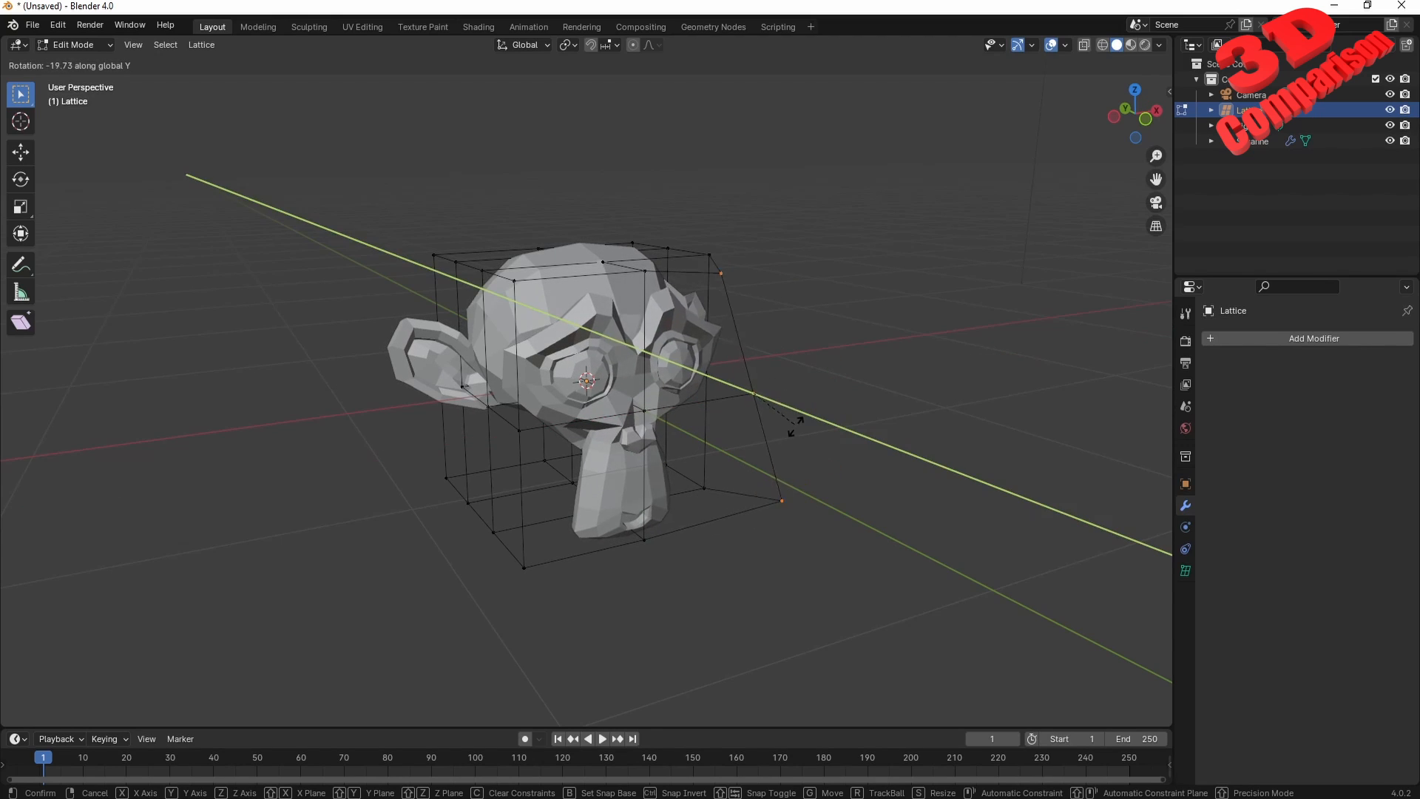
key(z)
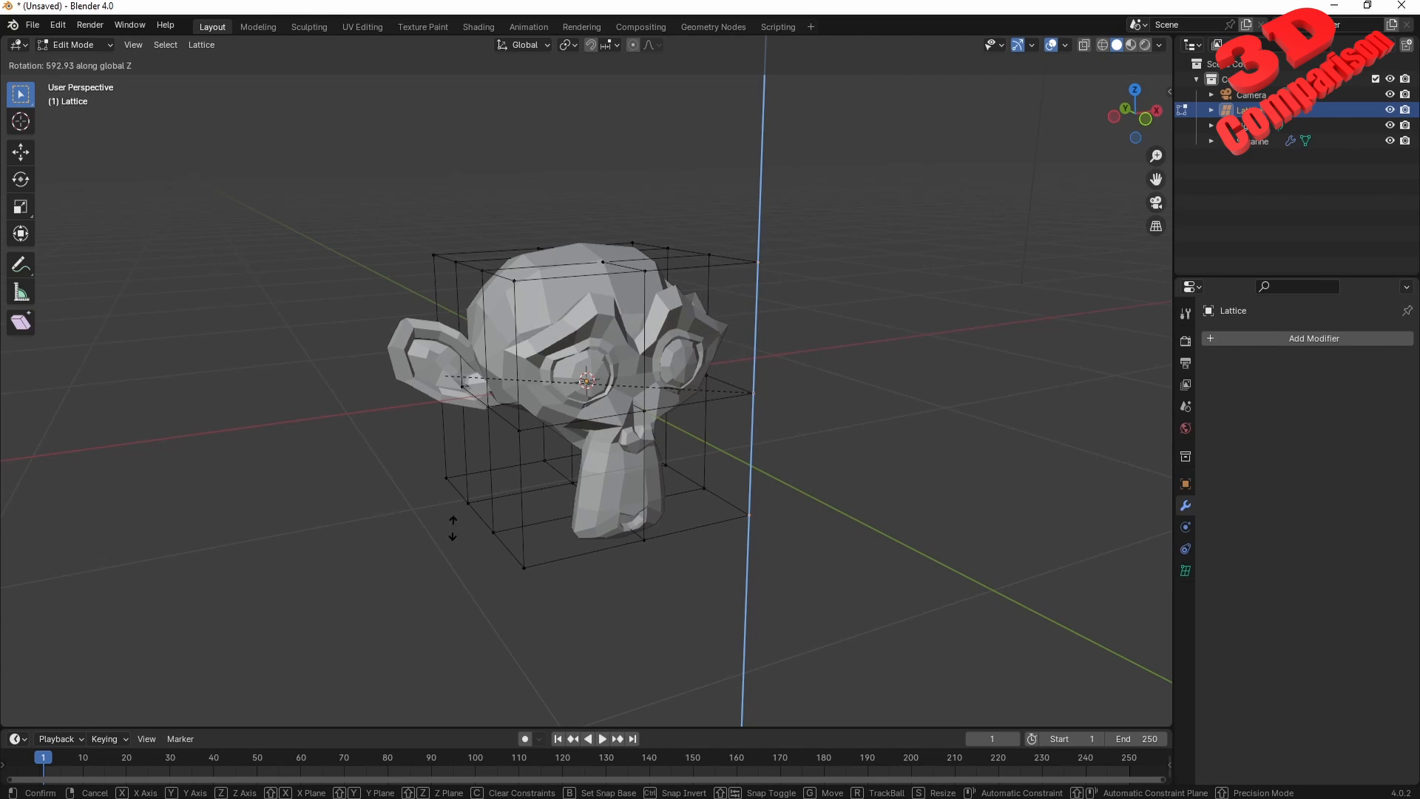
click(816, 245)
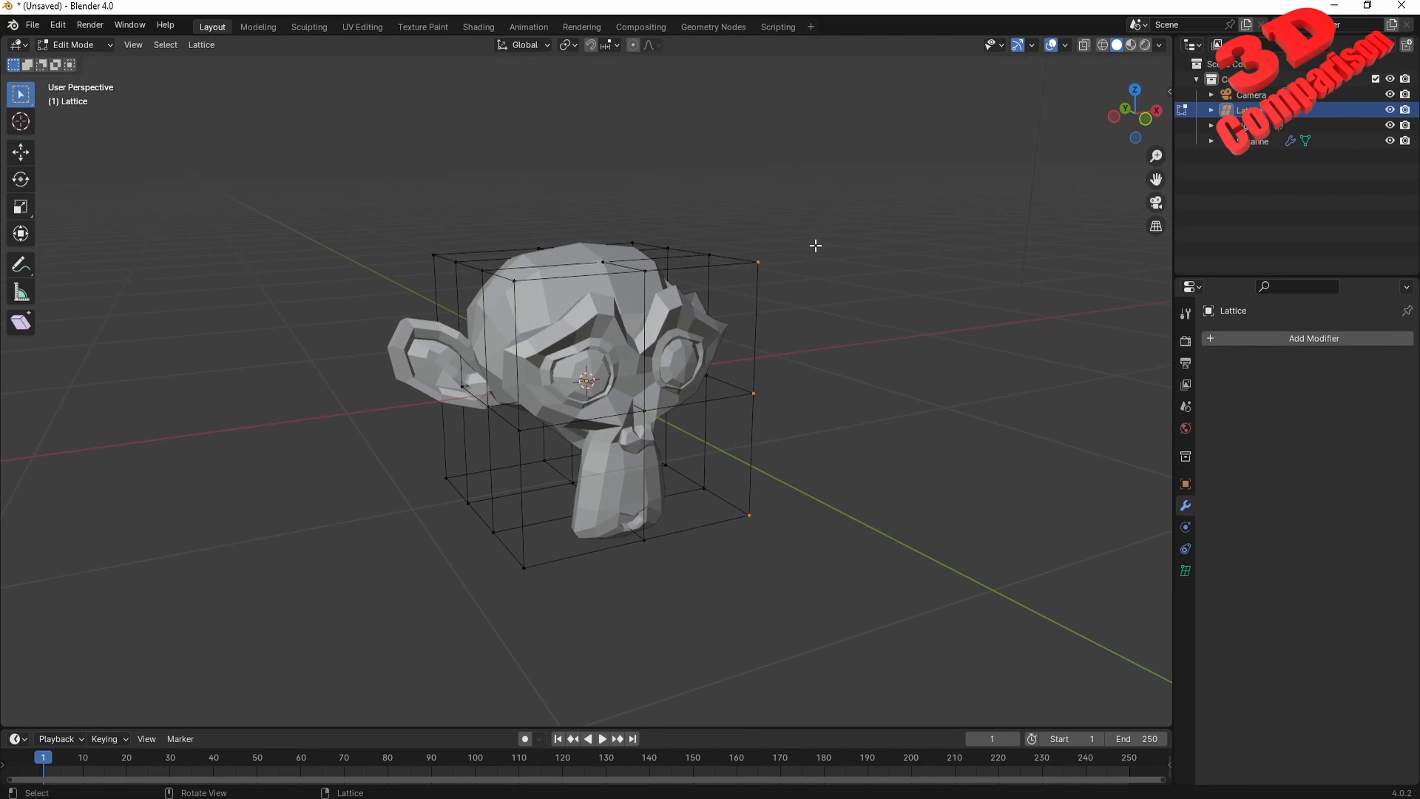
Scale up the selected corner column of lattice points to stretch that side of the monkey's face
key(s)
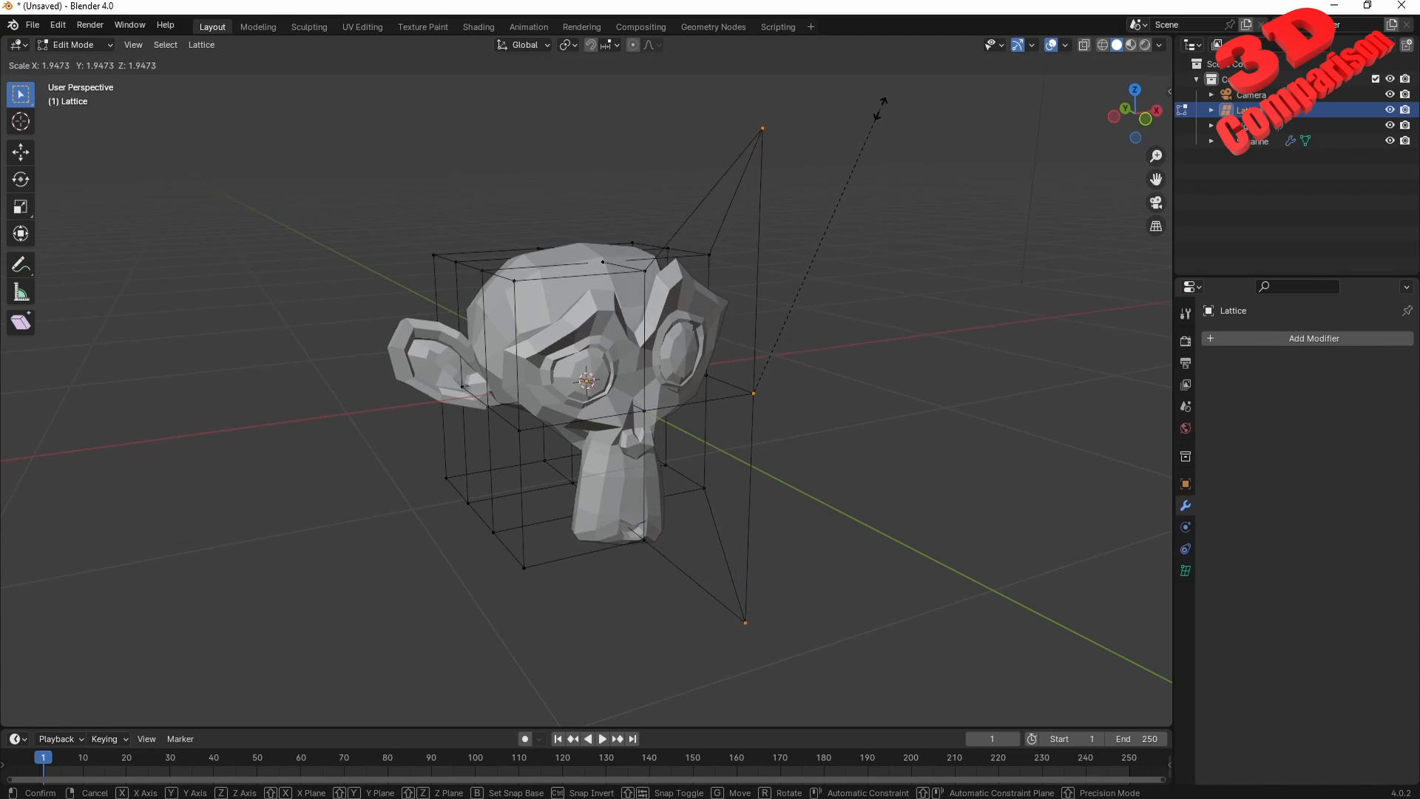
click(839, 160)
middle_drag(823, 342, 885, 402)
scroll(885, 402, down, 1)
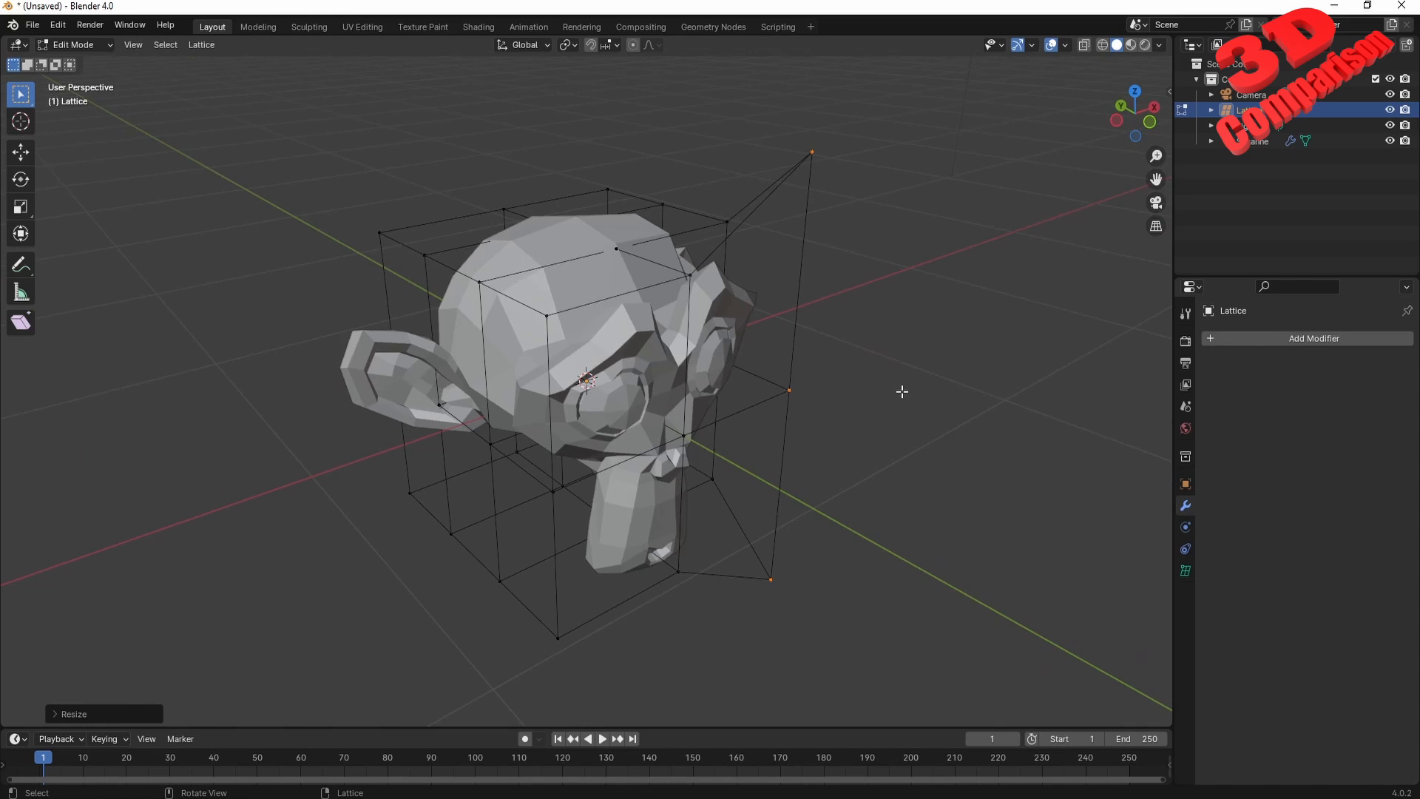
Leave edit mode and delete the lattice together with the deformed monkey head
key(Tab)
click(892, 418)
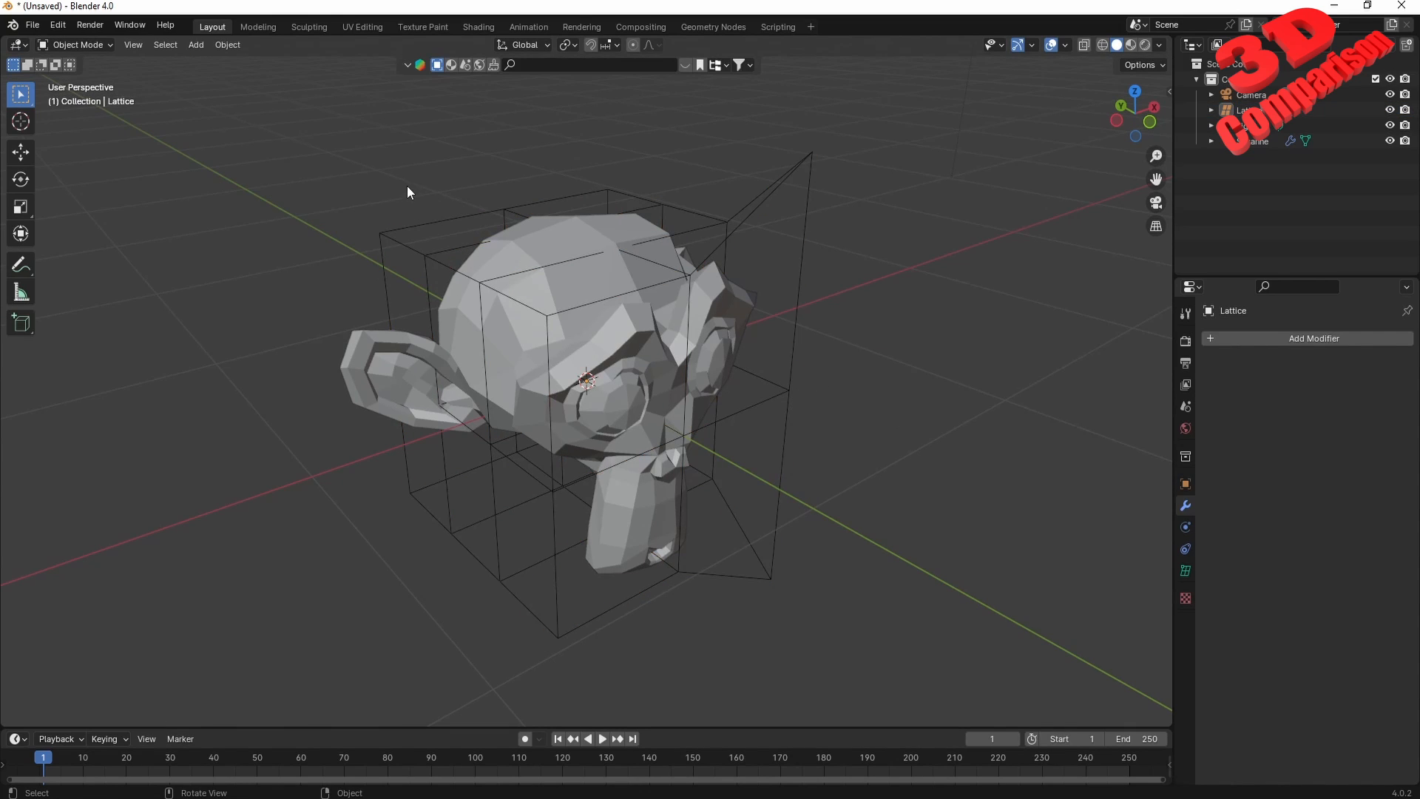
drag(400, 173, 923, 665)
key(Delete)
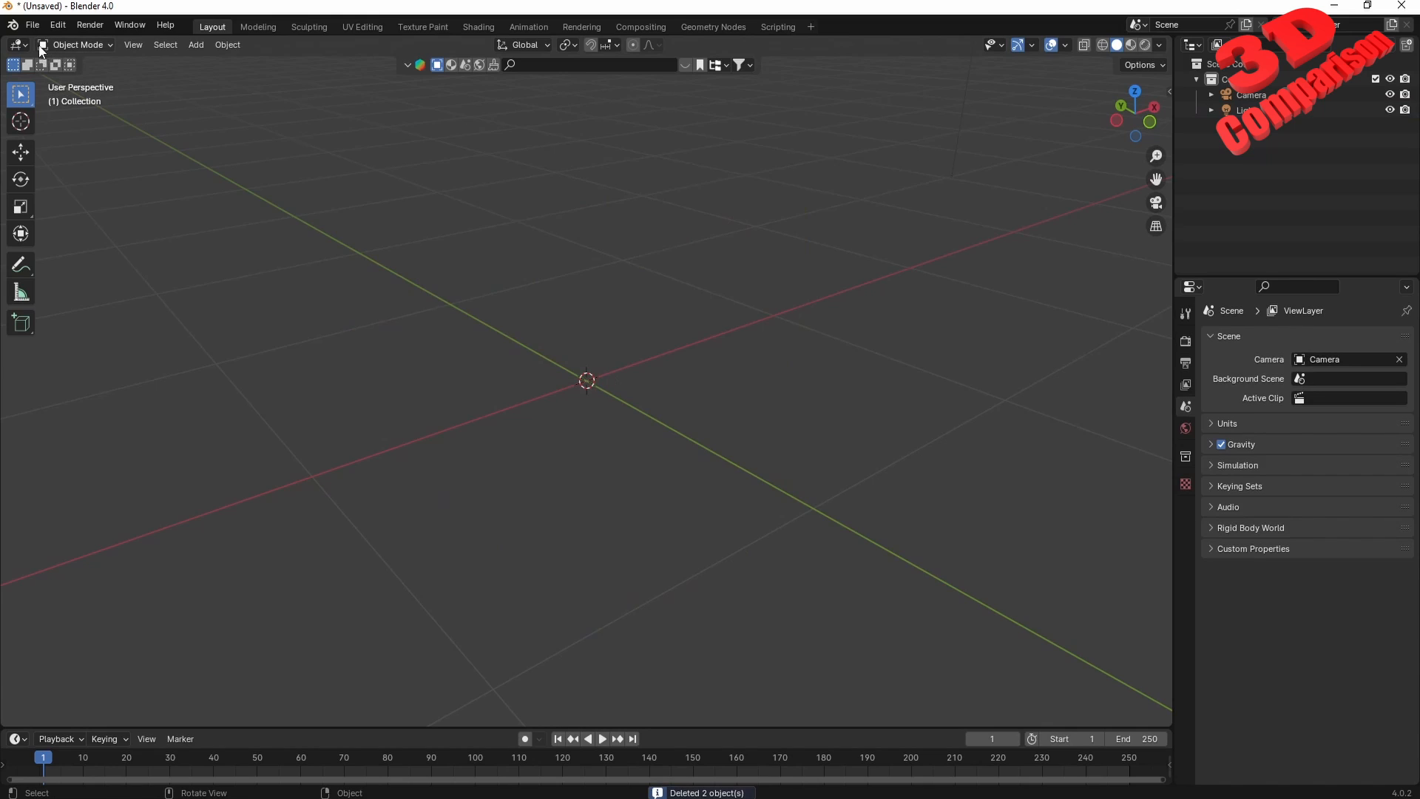
Add a new Monkey mesh and give it a Subdivision modifier with 3 viewport levels
click(32, 25)
key(shift+a)
mouse_move(464, 406)
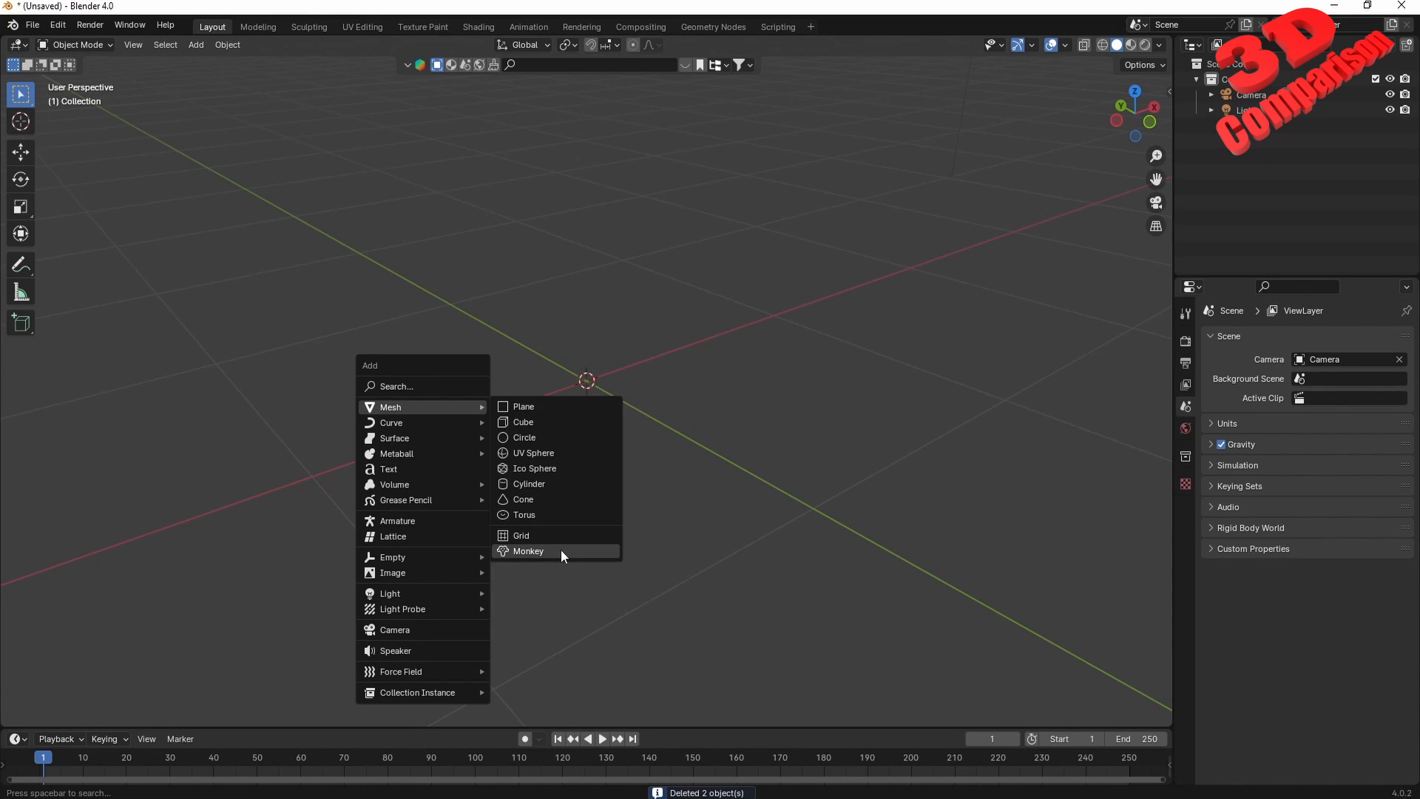
click(528, 551)
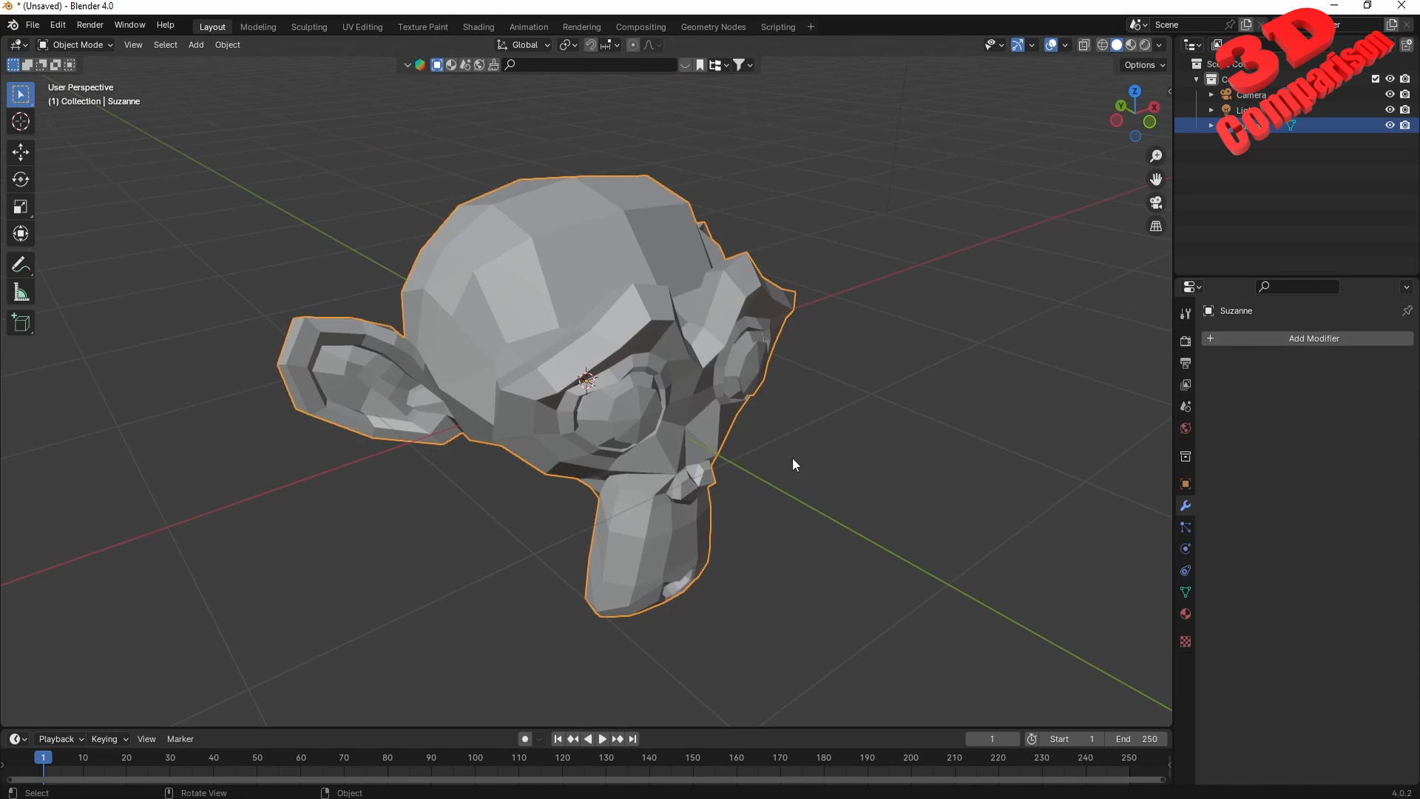
key(ctrl+3)
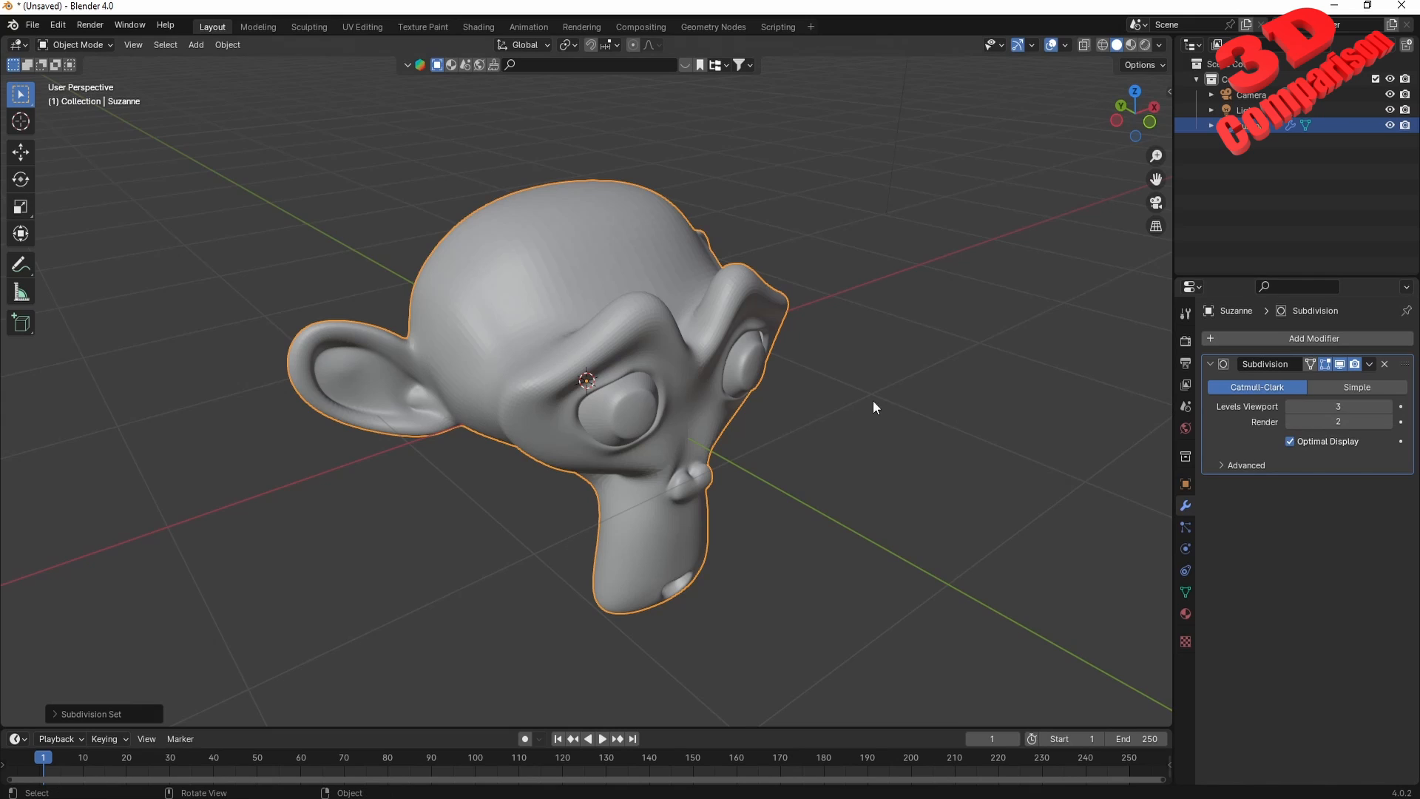
middle_drag(873, 401, 789, 370)
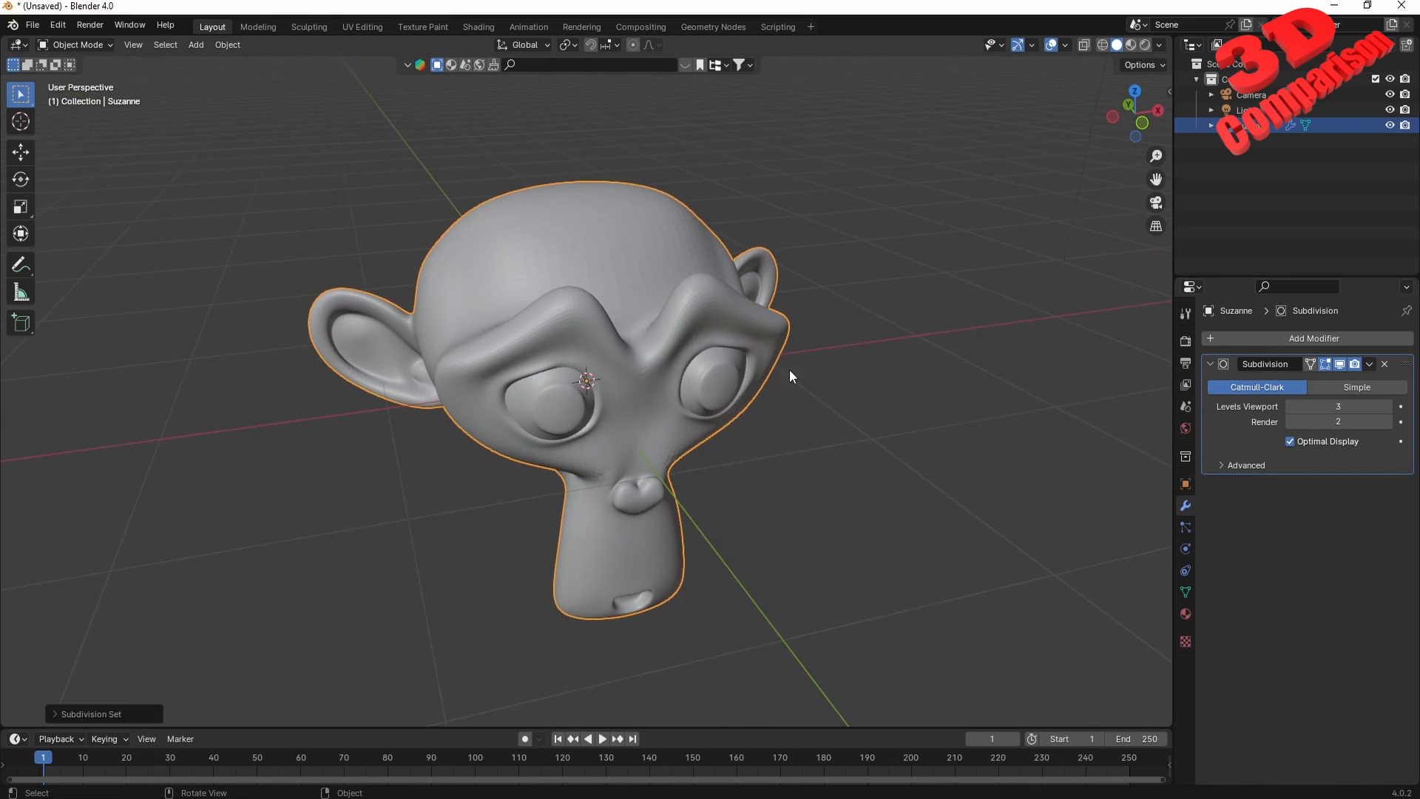
Export only the selected monkey, with modifiers applied, as the STL file monkeys3.stl on the Desktop
click(30, 26)
mouse_move(65, 258)
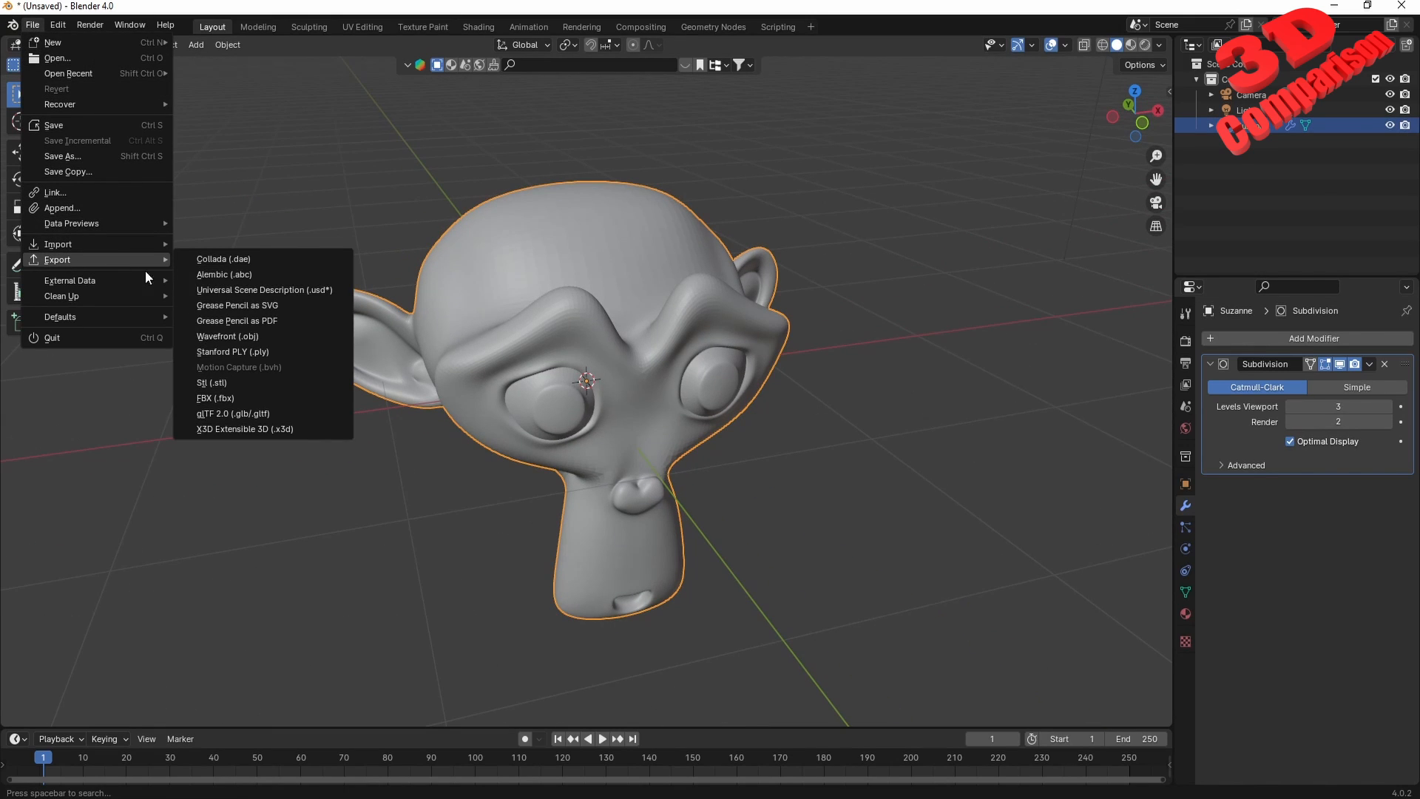
click(232, 381)
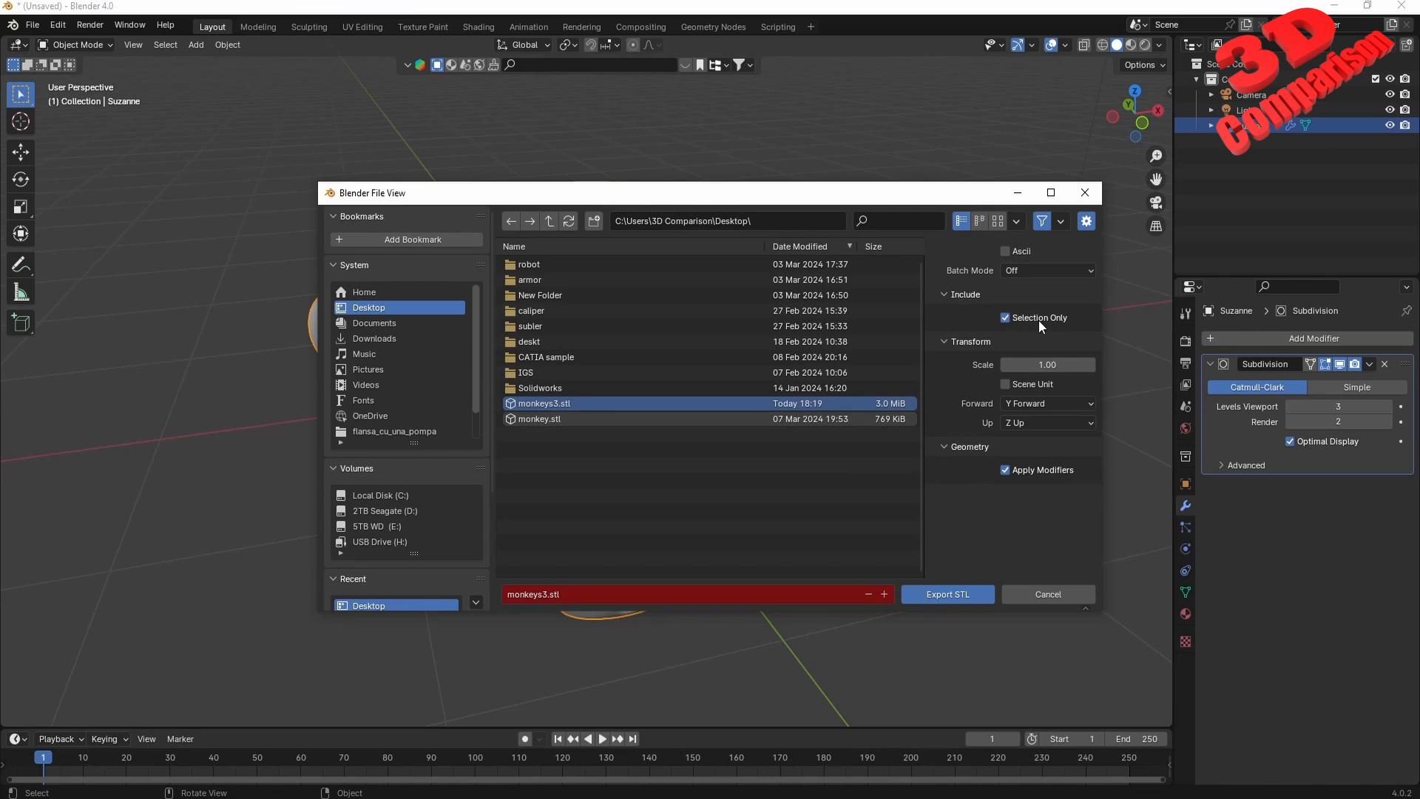
click(951, 596)
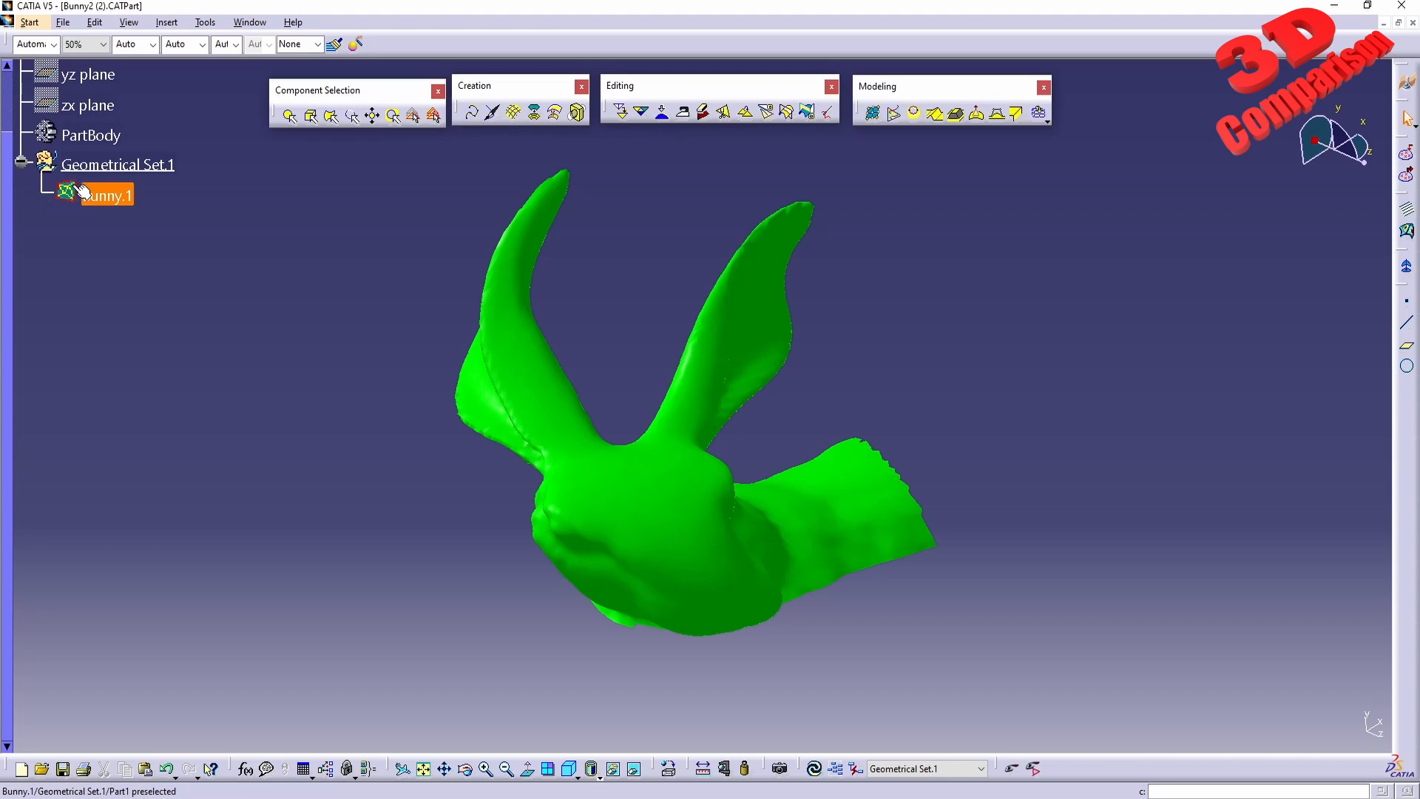
Switch to CATIA and import monkeys3.stl in millimetres with a scale factor of 2
click(1407, 156)
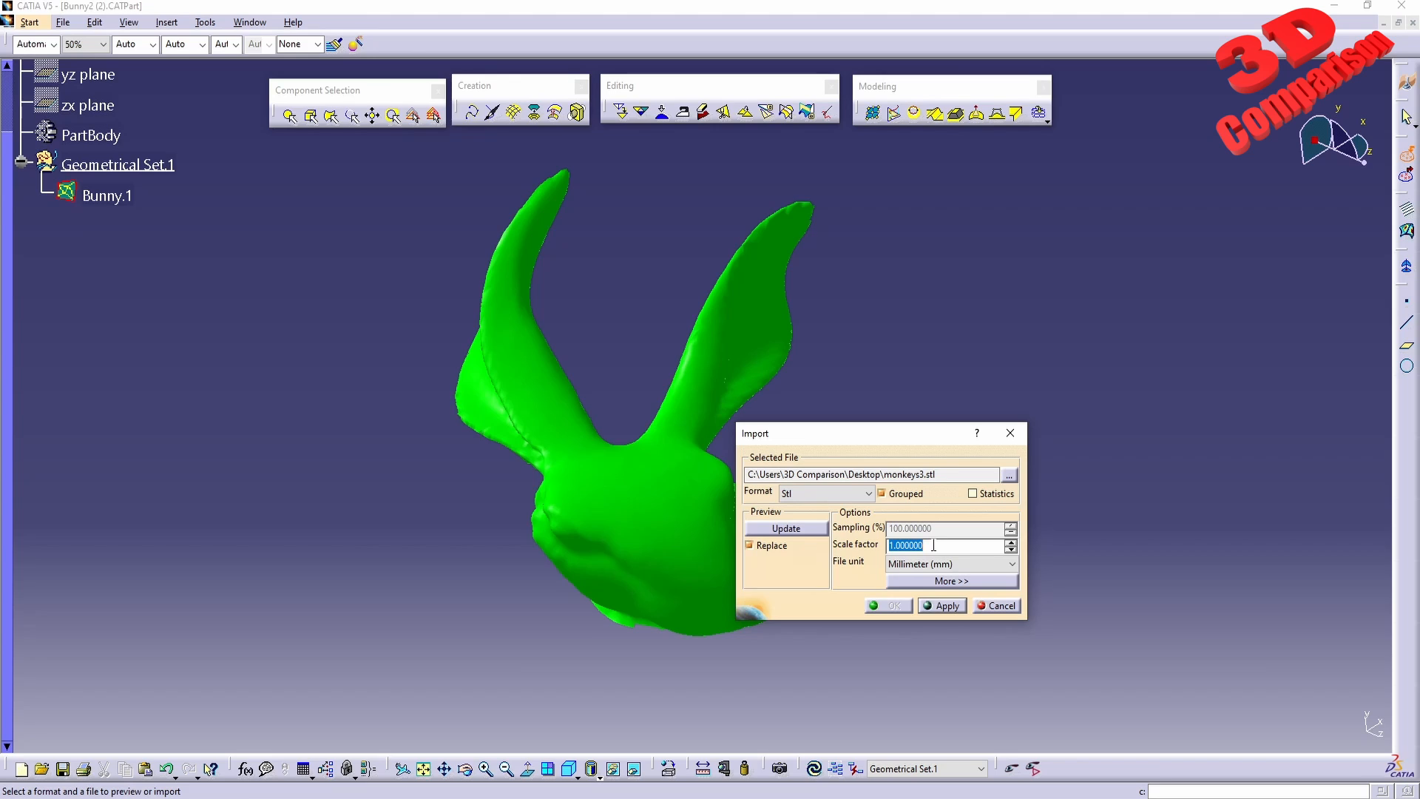
text(2)
middle_drag(627, 396, 691, 526)
click(941, 607)
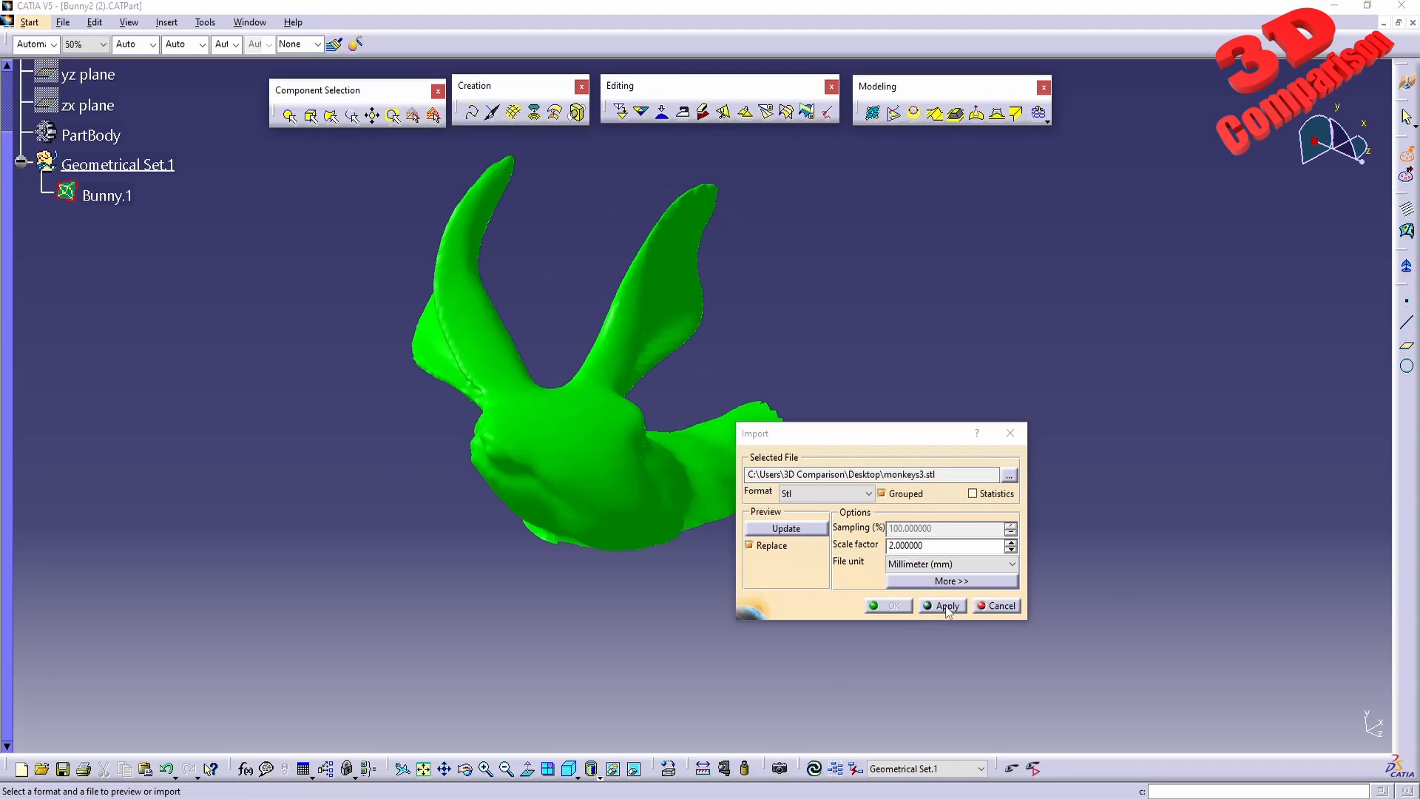
click(895, 607)
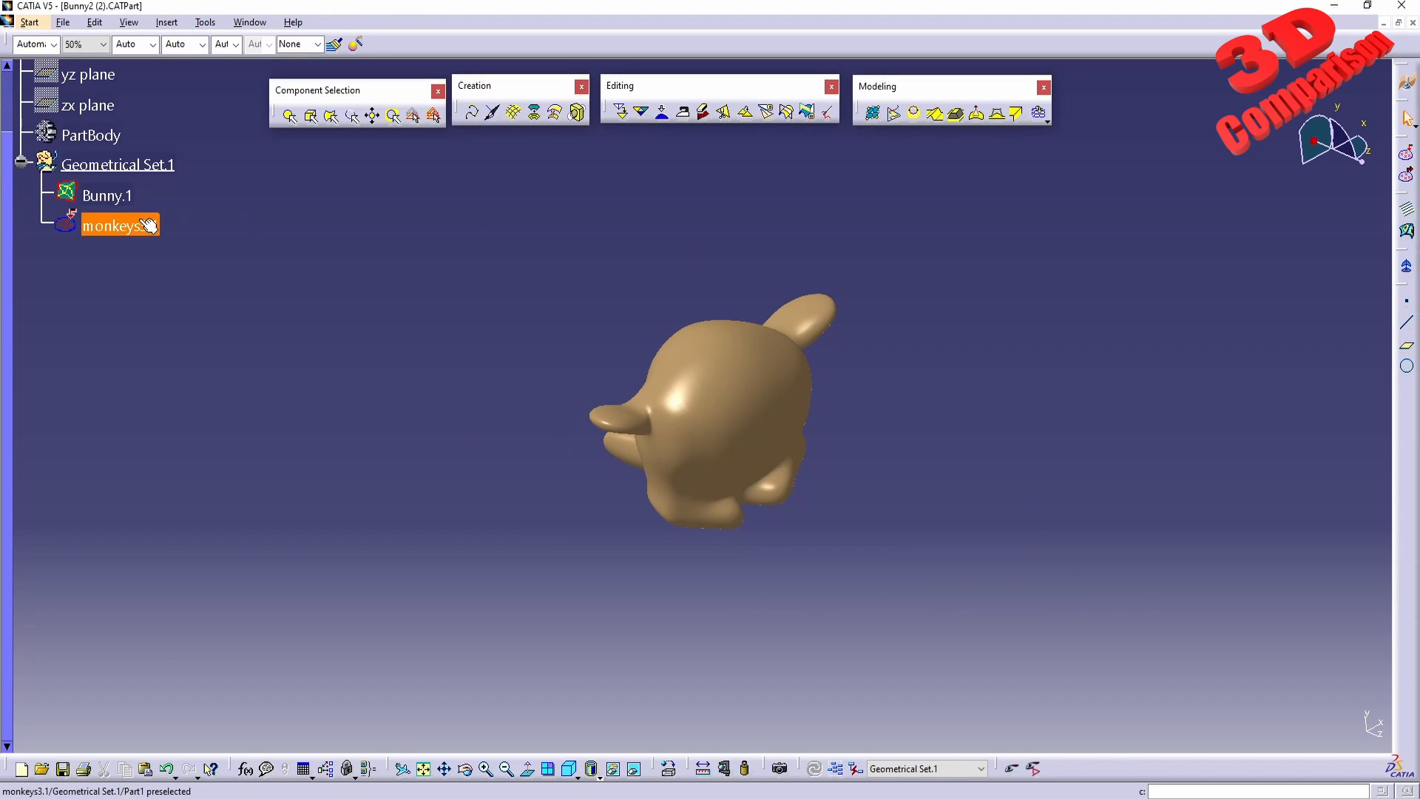
Select the monkeys3.1 mesh and open the compass manipulation parameters for it
click(122, 196)
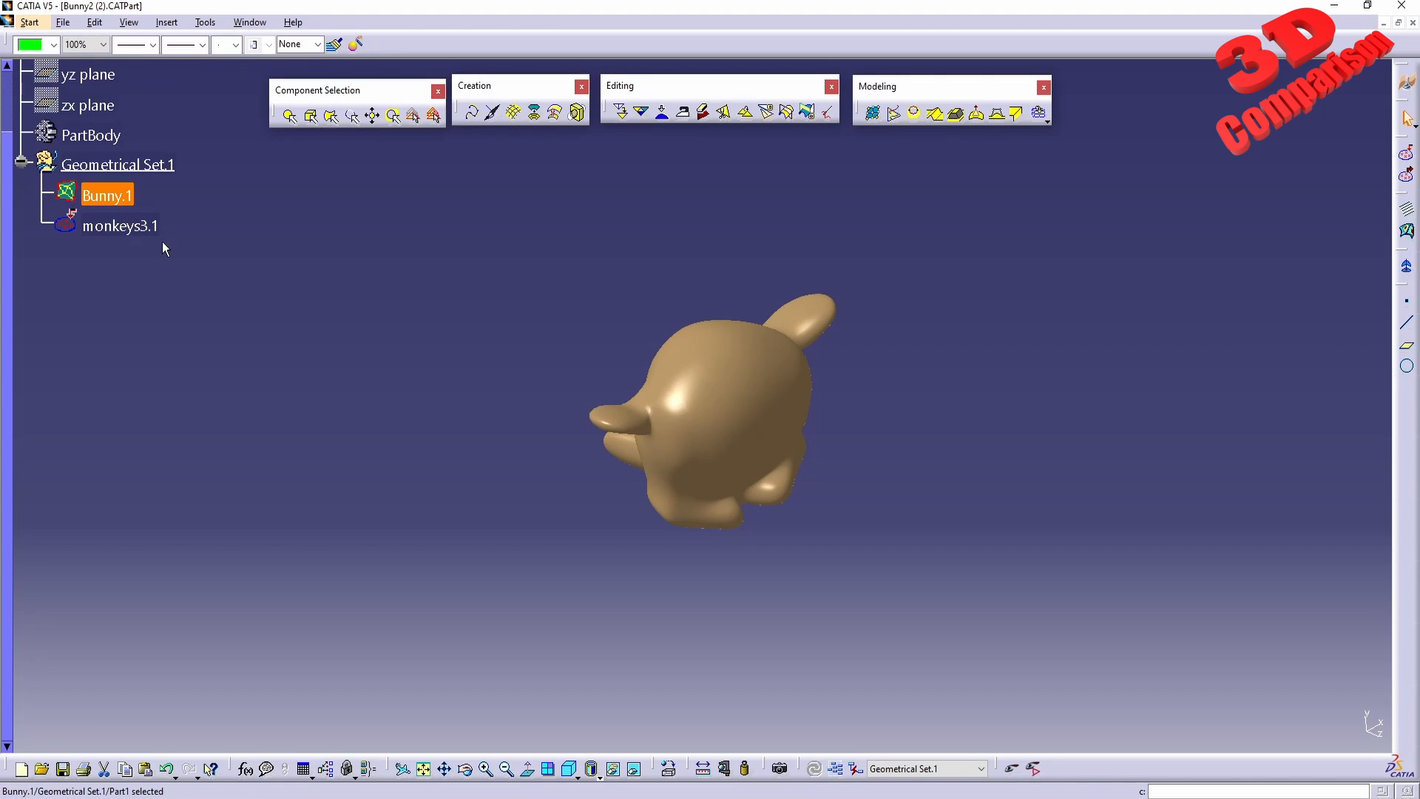
click(147, 230)
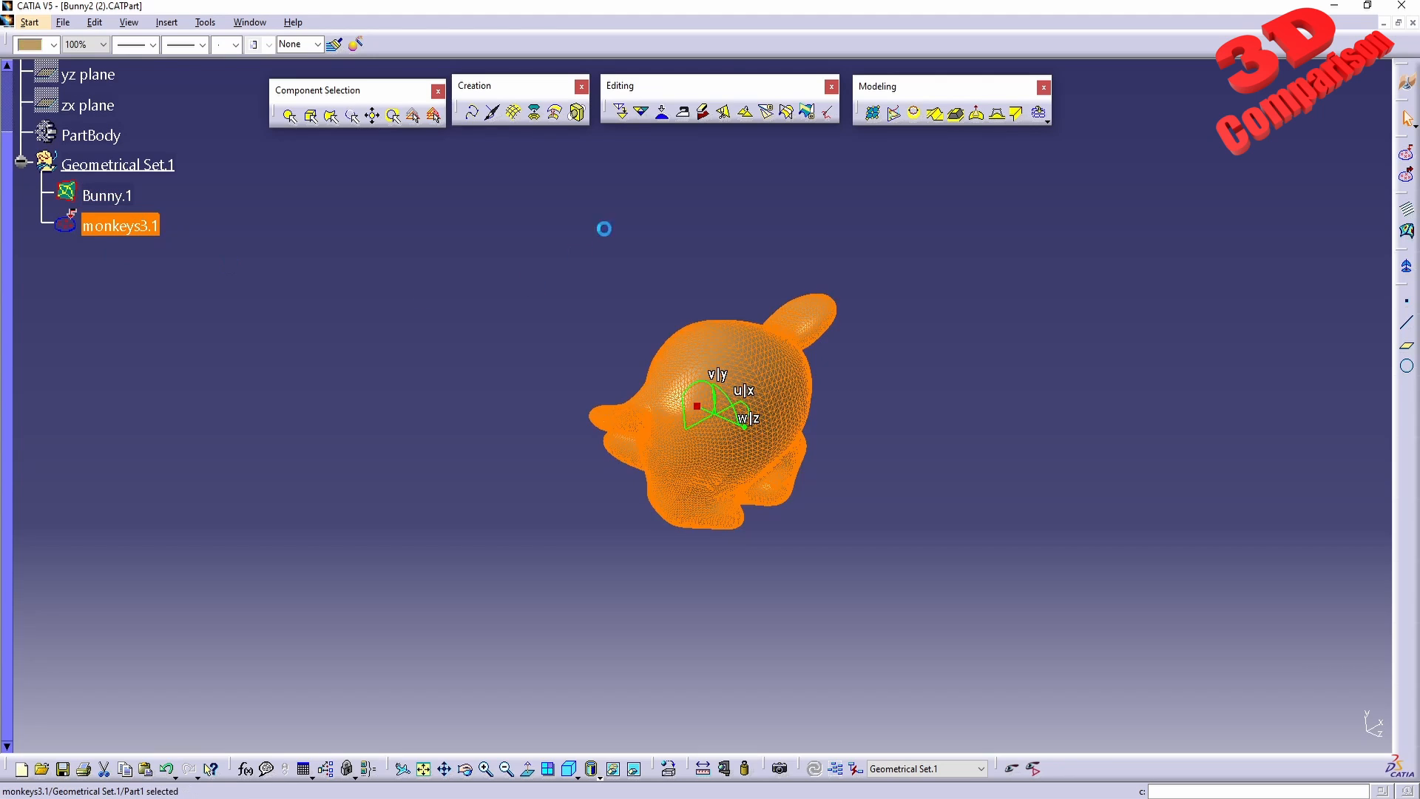
middle_drag(605, 229, 691, 476)
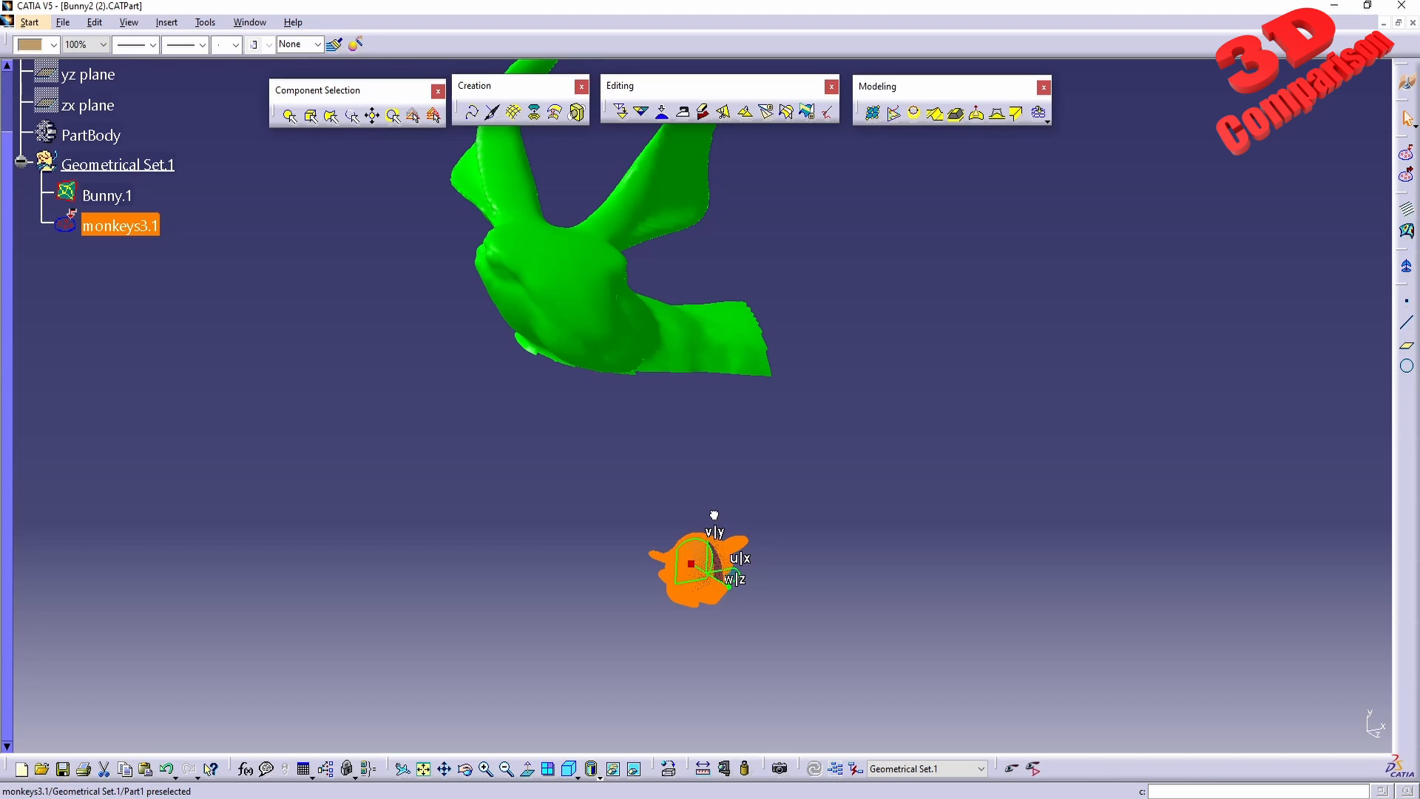
middle_drag(649, 466, 824, 570)
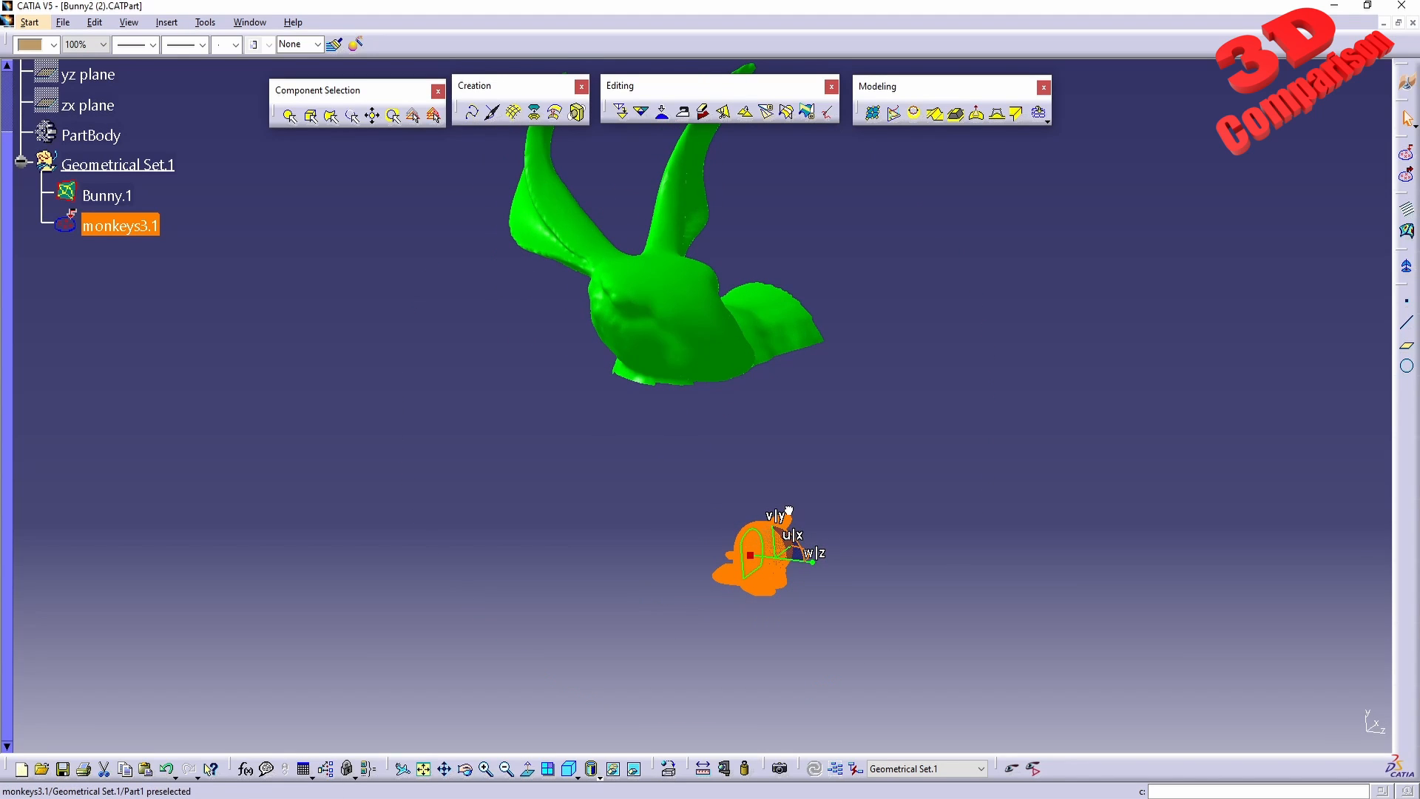
right_click(742, 550)
click(844, 735)
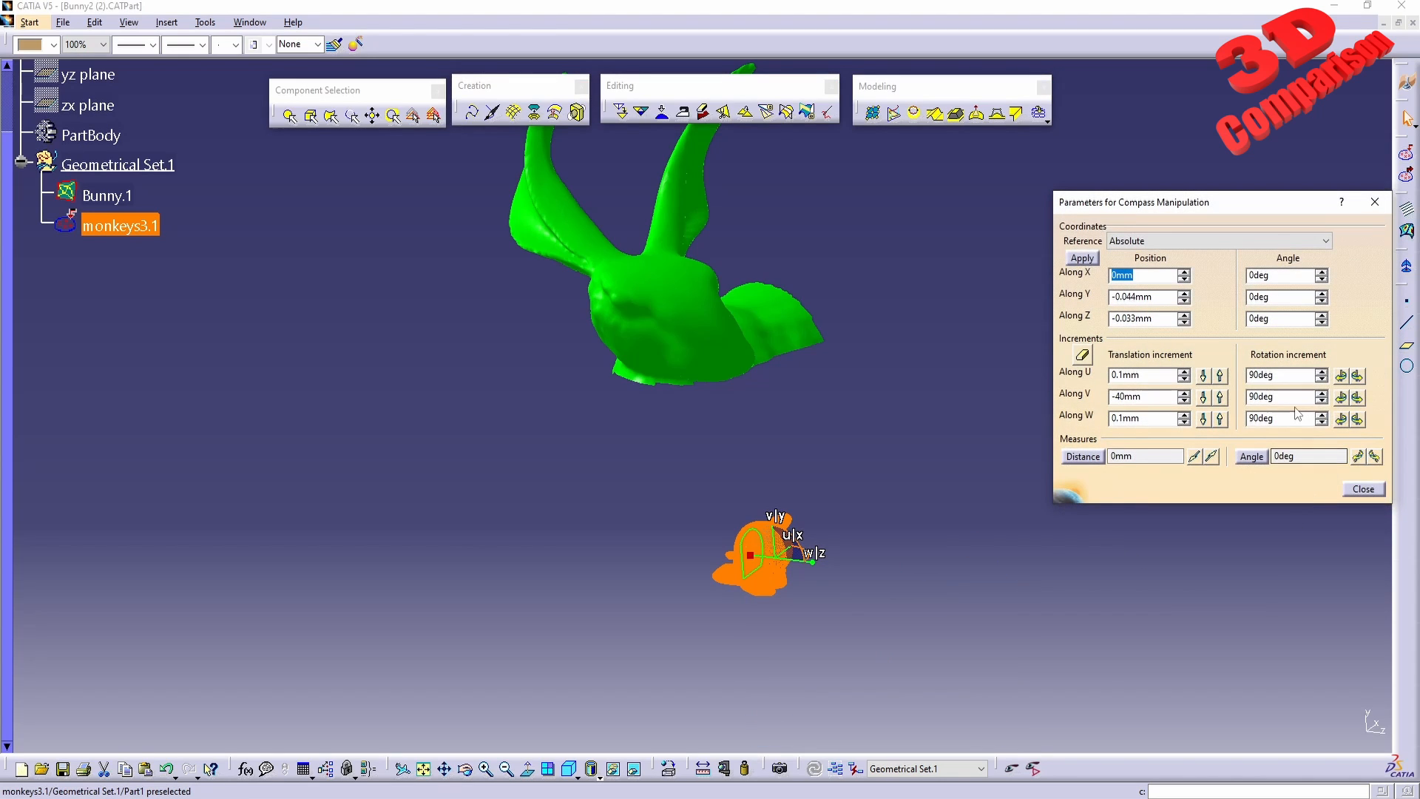
Rotate the monkey mesh in 90-degree increments about W, V and U so it stands upright like the bunny, and close the compass parameters
click(1358, 419)
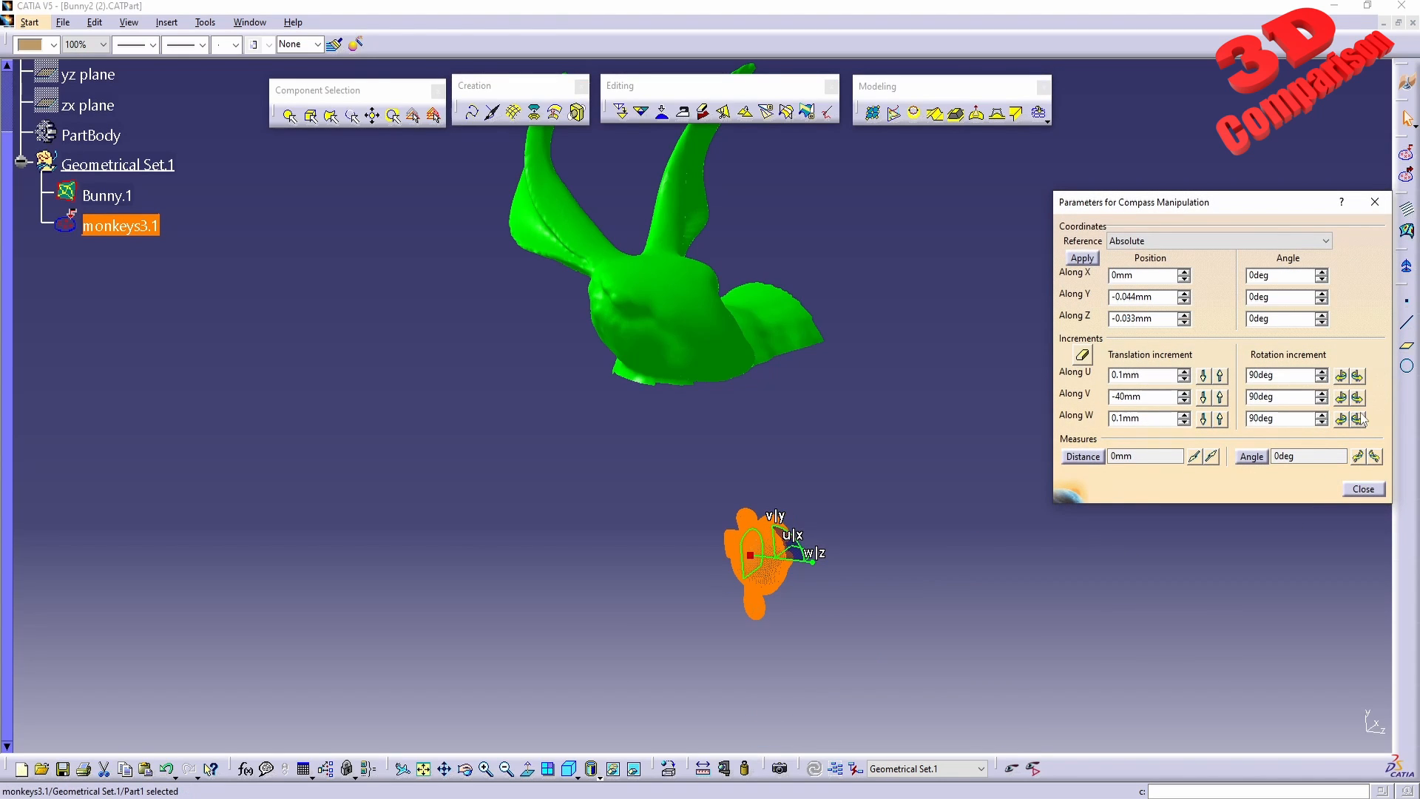
click(1359, 397)
click(1361, 396)
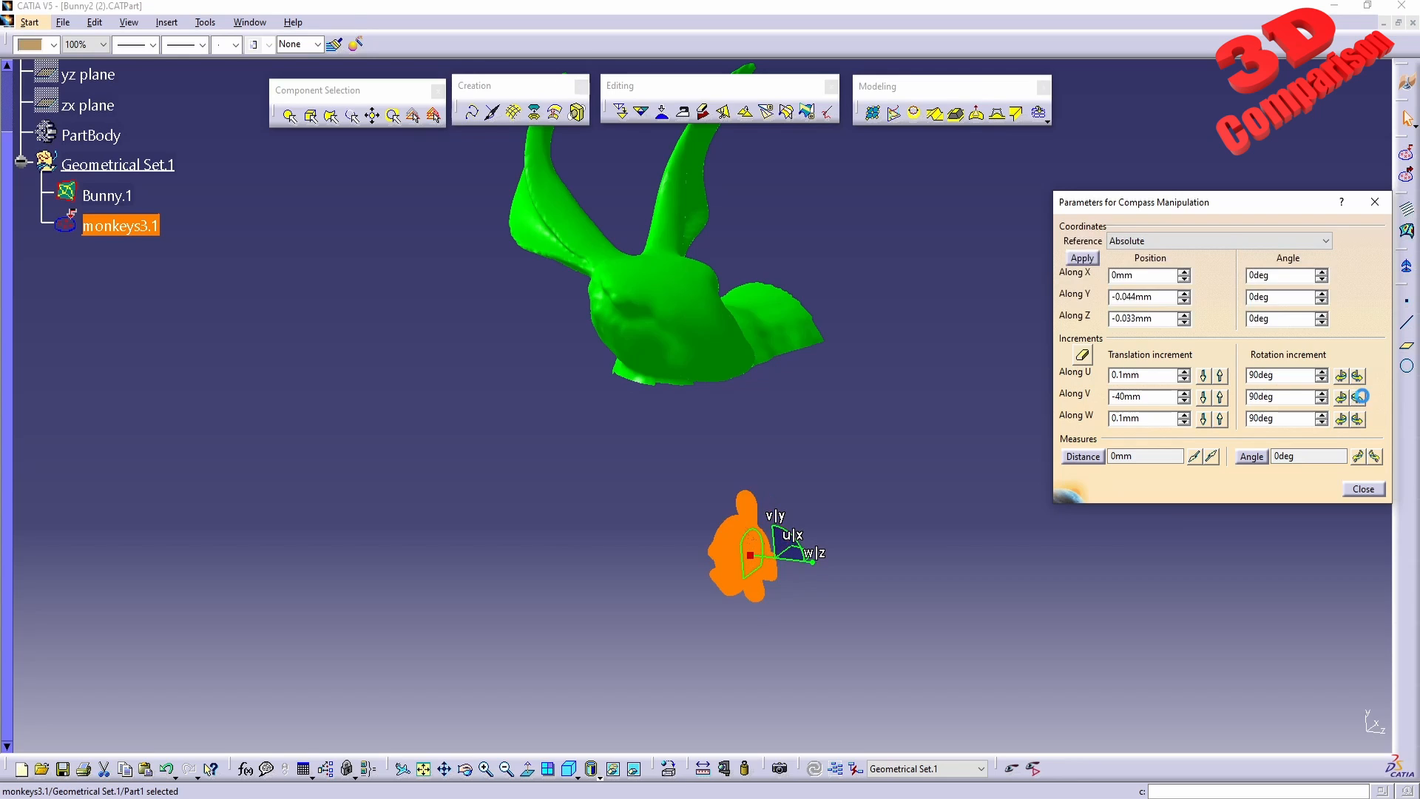
click(1357, 377)
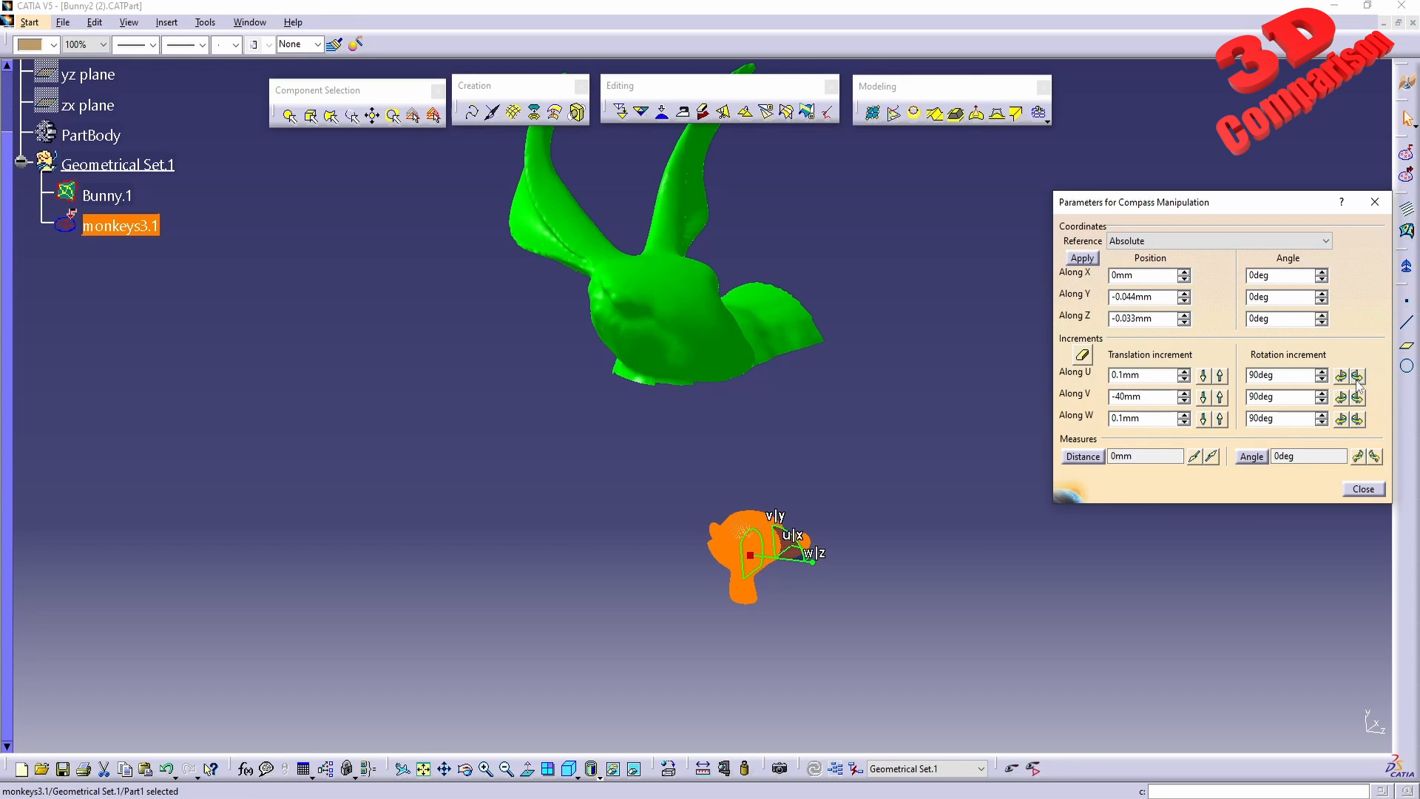
click(1364, 489)
click(1103, 482)
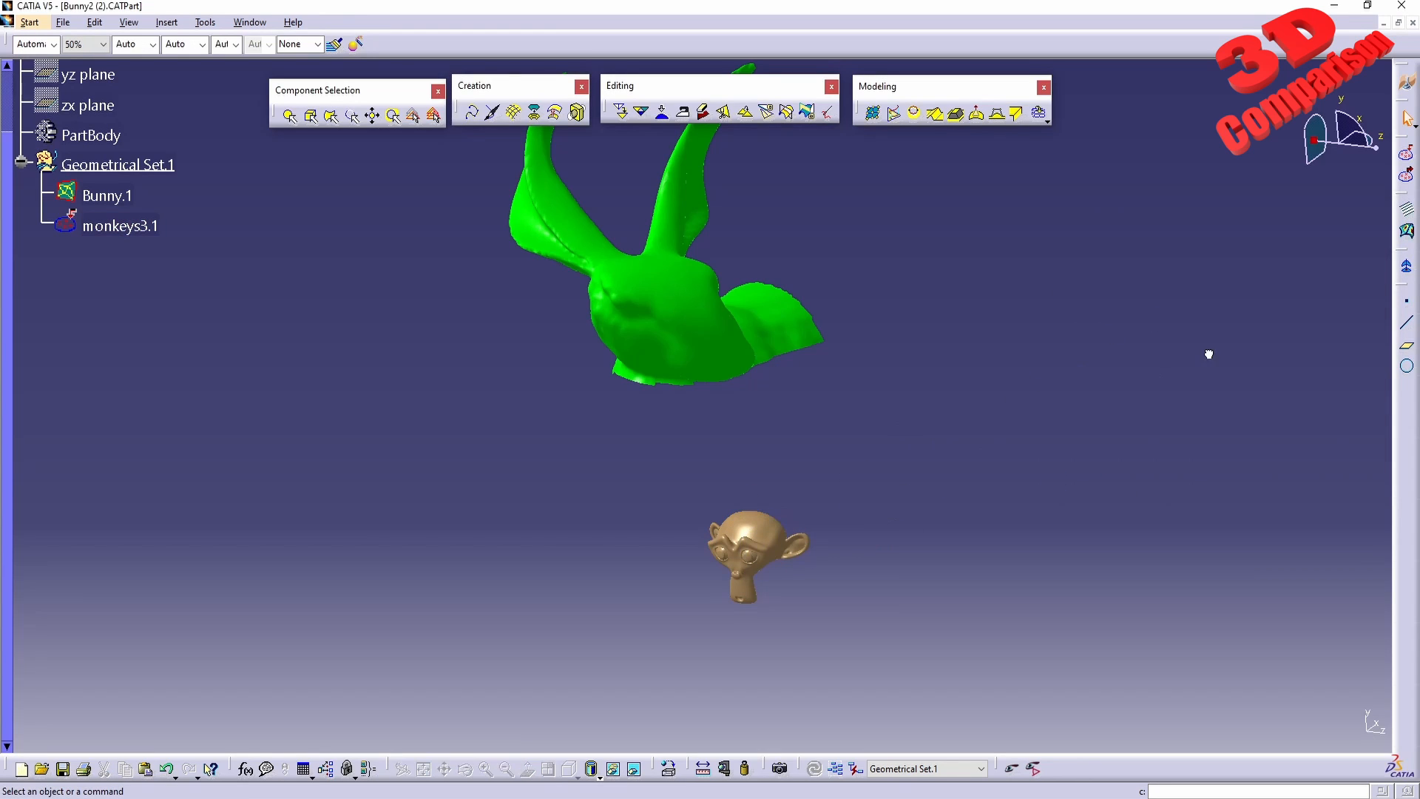
Start Grid Modeling on the imported monkey mesh to place a deformation grid around it
middle_drag(702, 485, 644, 200)
middle_drag(566, 480, 672, 279)
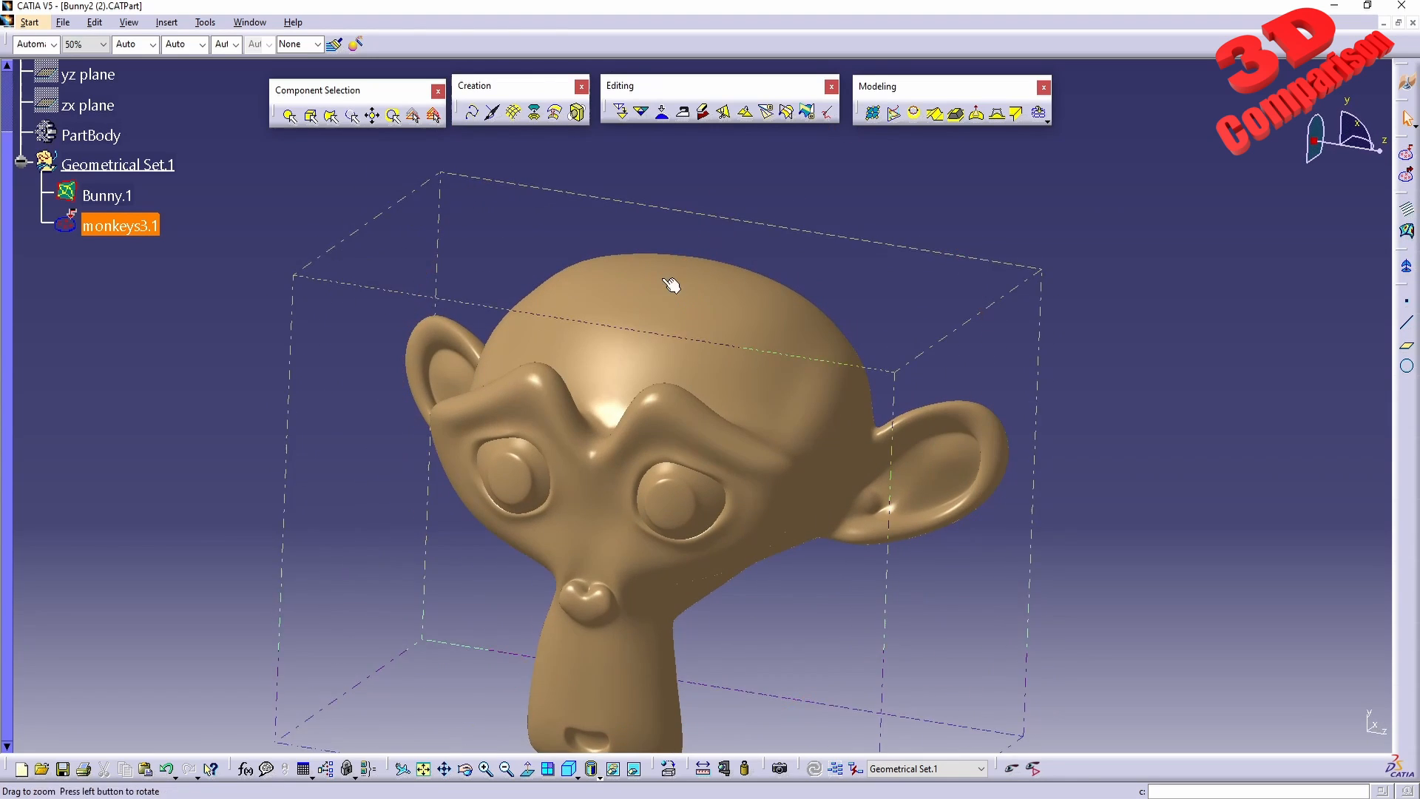
click(1040, 113)
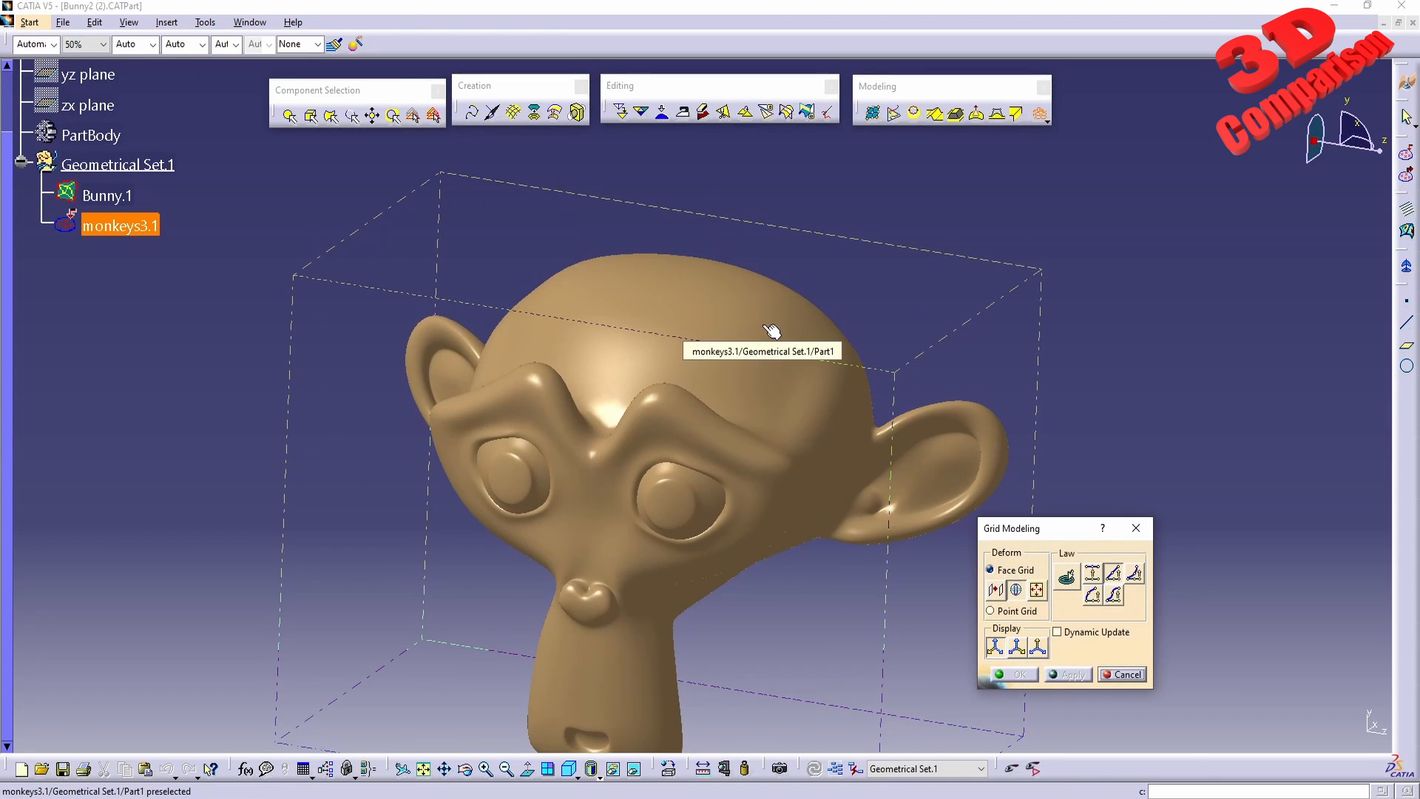
click(771, 331)
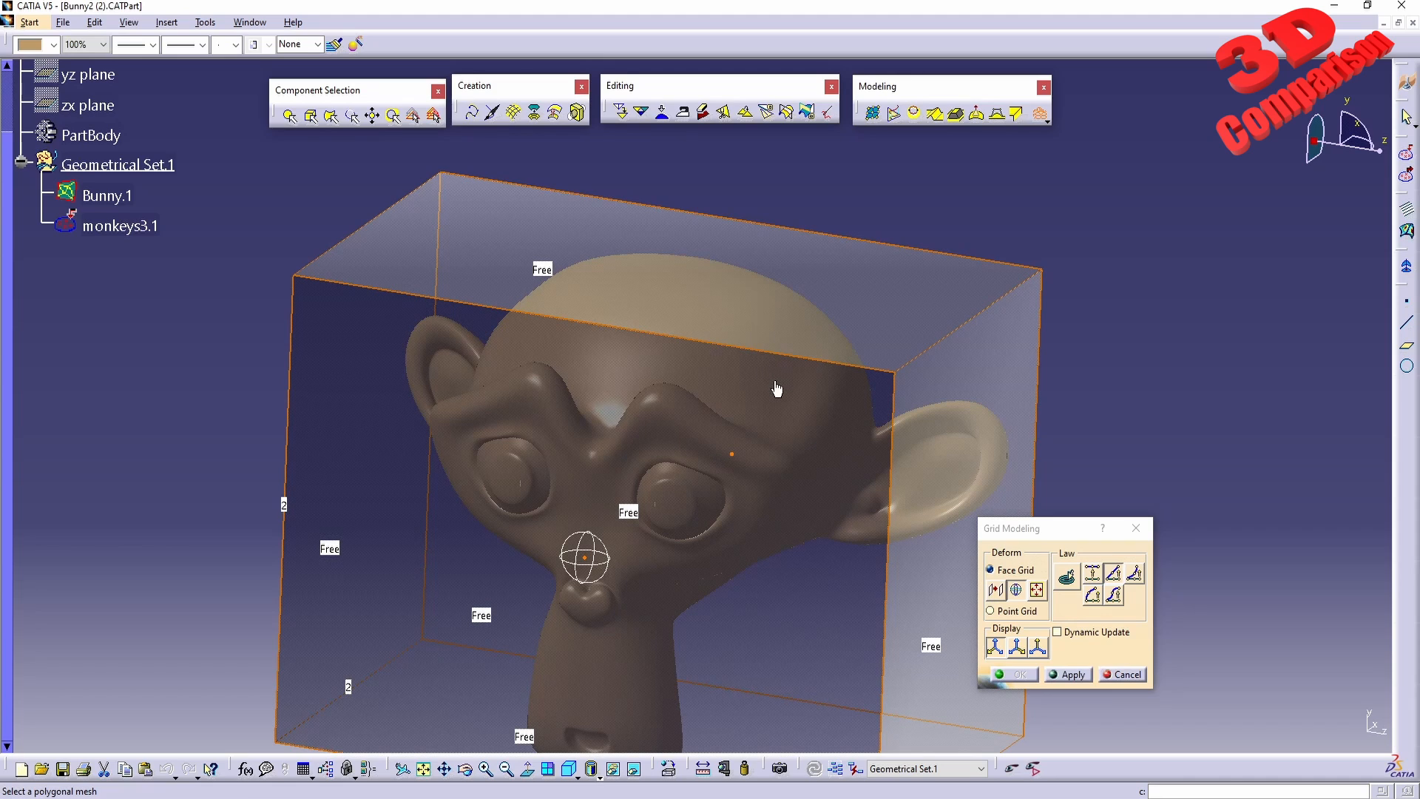
Increase the number of grid divisions along the vertical edge of the monkey's grid to 5
middle_drag(758, 406, 559, 483)
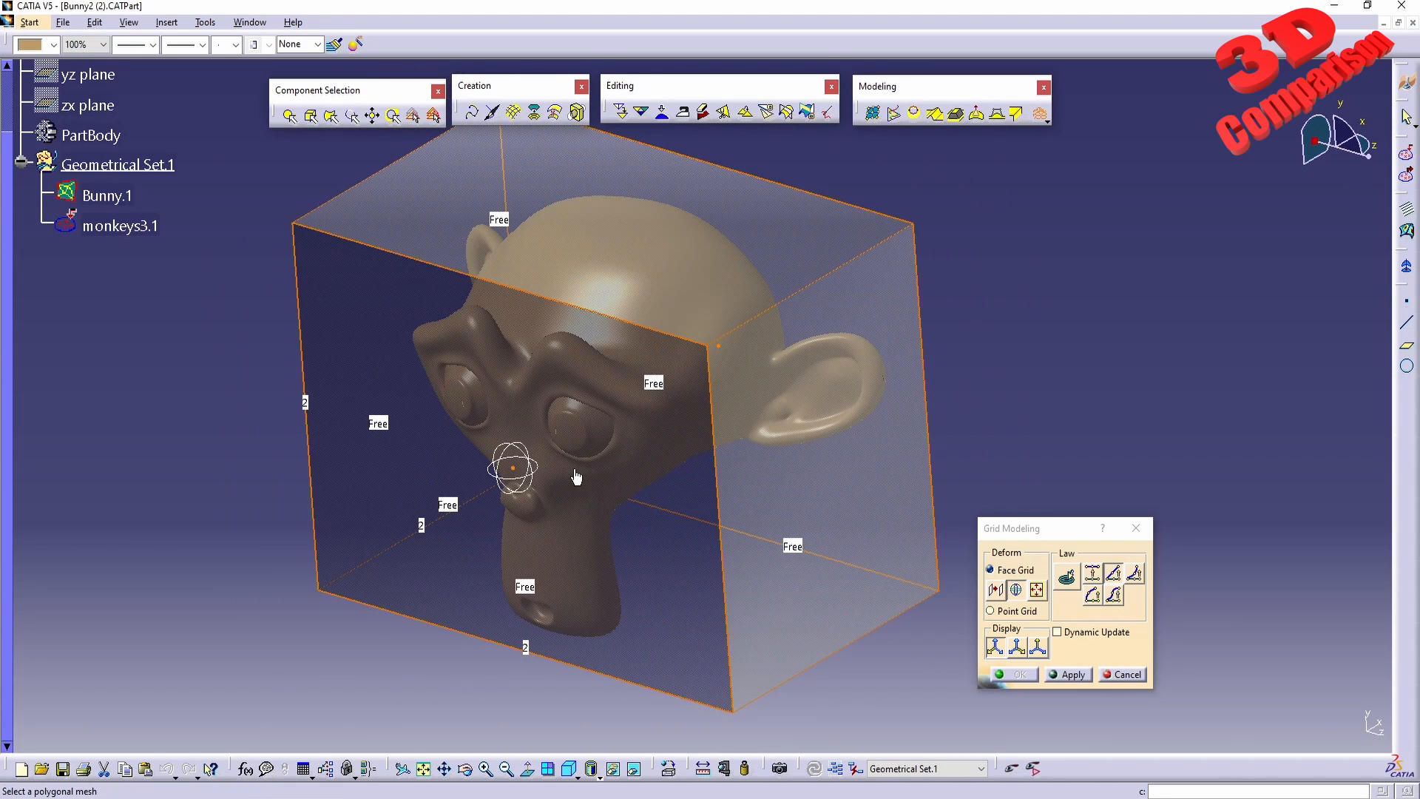
click(303, 405)
click(302, 405)
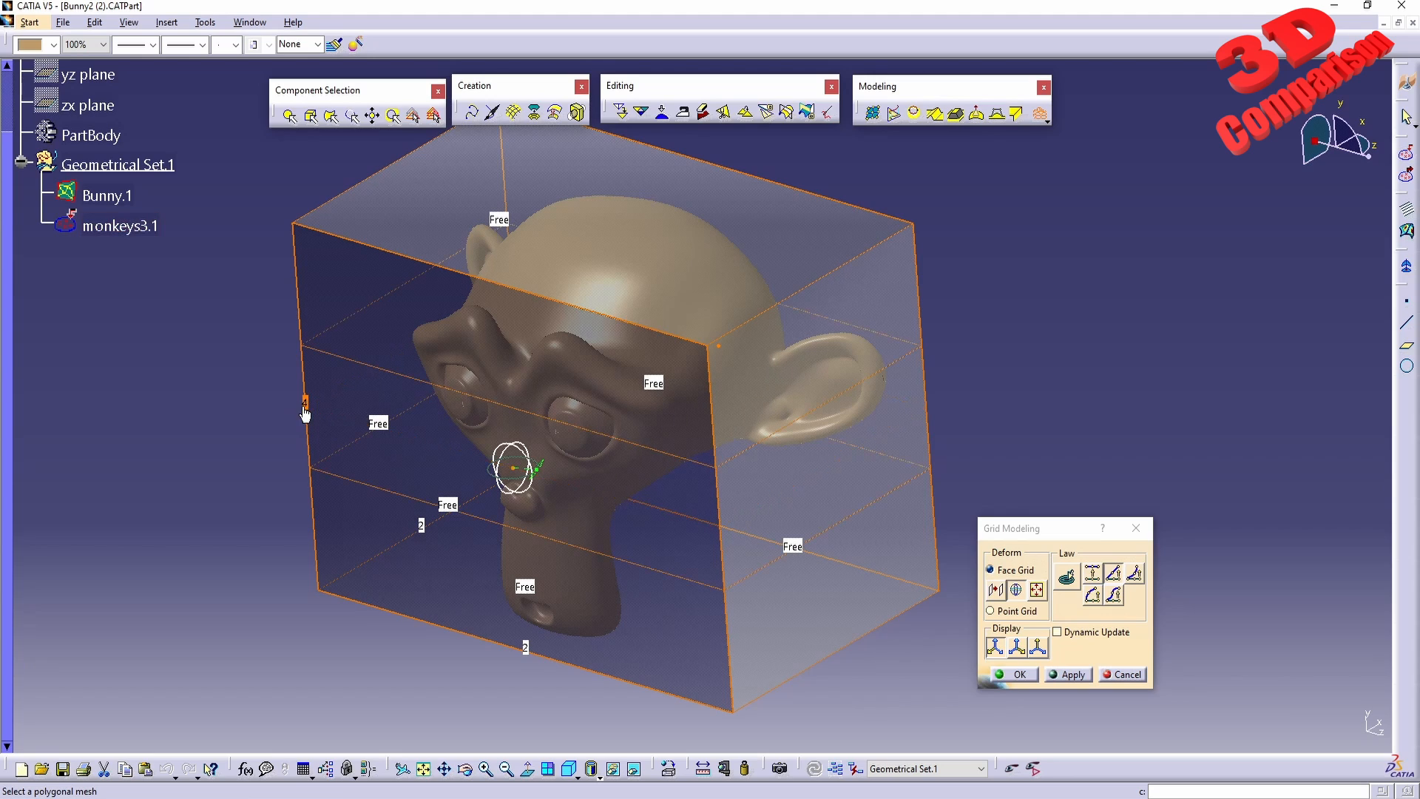
click(303, 406)
Switch the face grid deformation to translation and pull the grid's front face outward to stretch the monkey head lengthwise
click(997, 591)
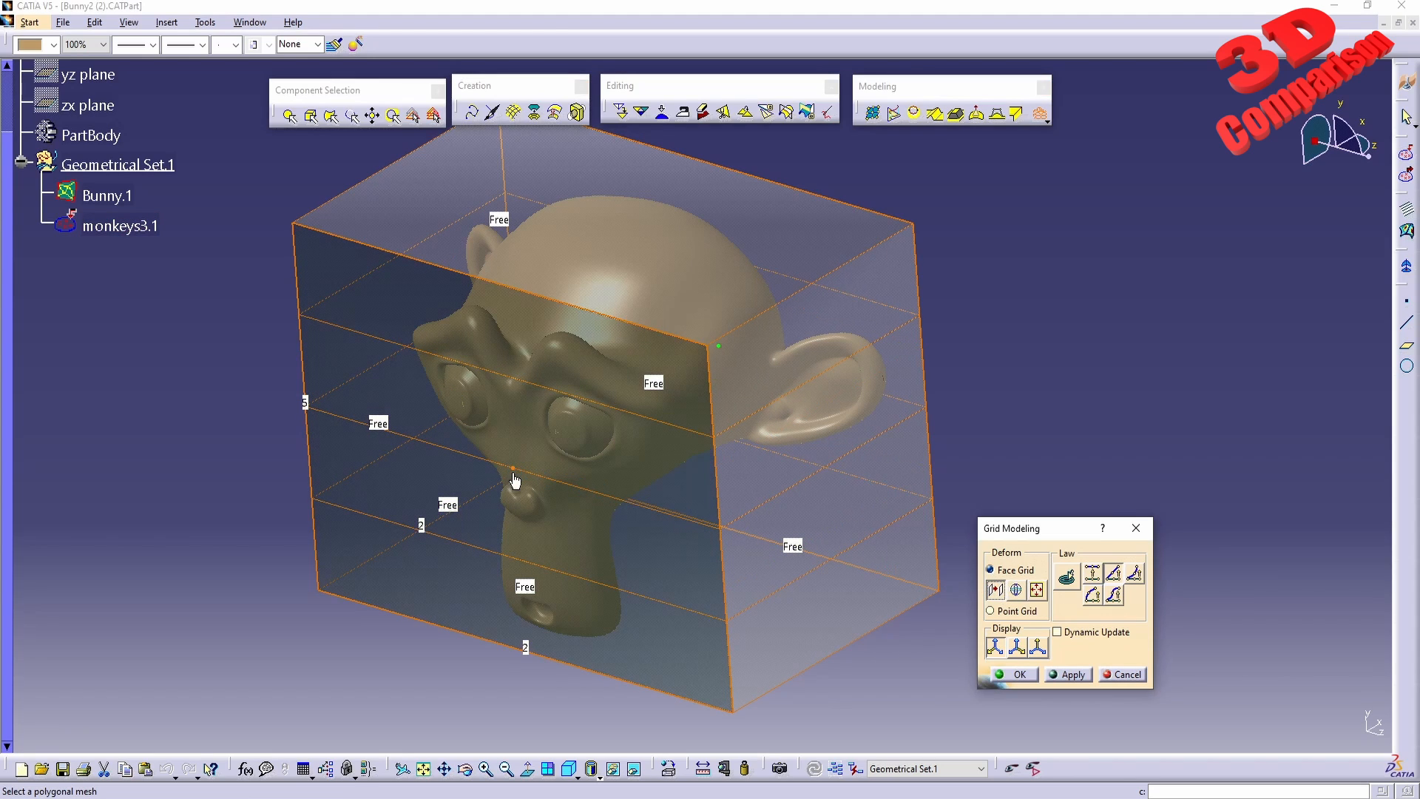
click(515, 473)
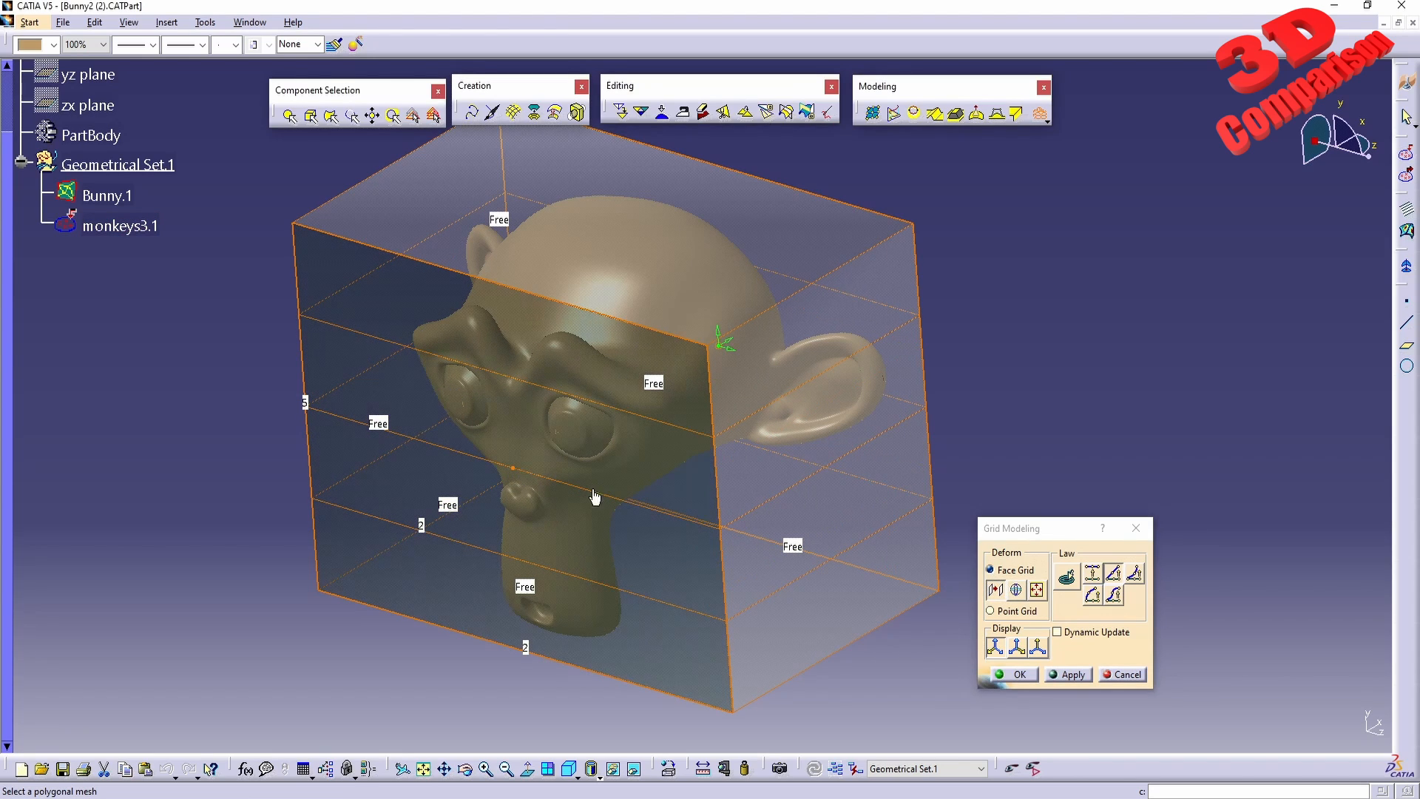
drag(524, 468, 324, 581)
mouse_move(538, 467)
middle_down()
mouse_move(668, 517)
mouse_move(531, 441)
middle_up()
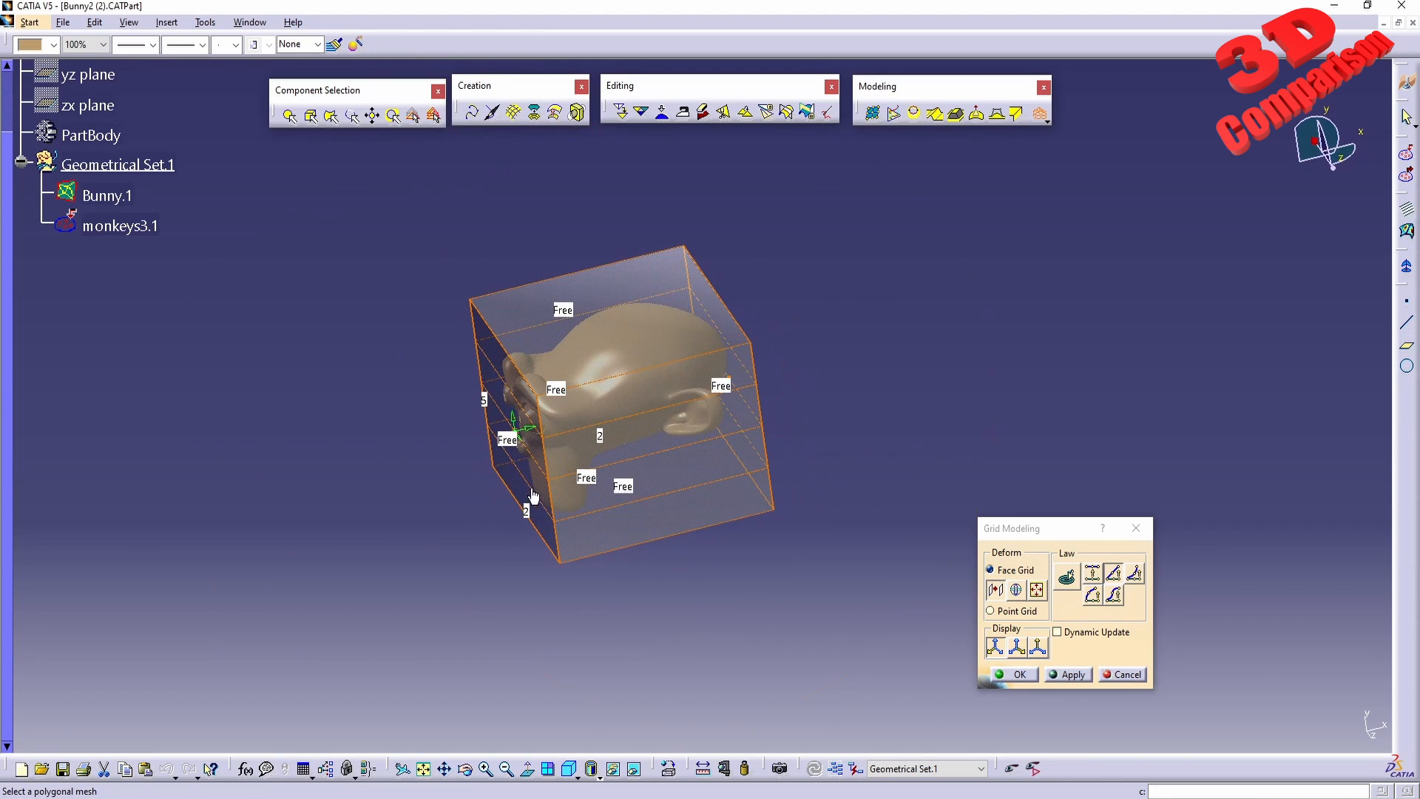
drag(527, 430, 405, 456)
middle_drag(485, 469, 570, 358)
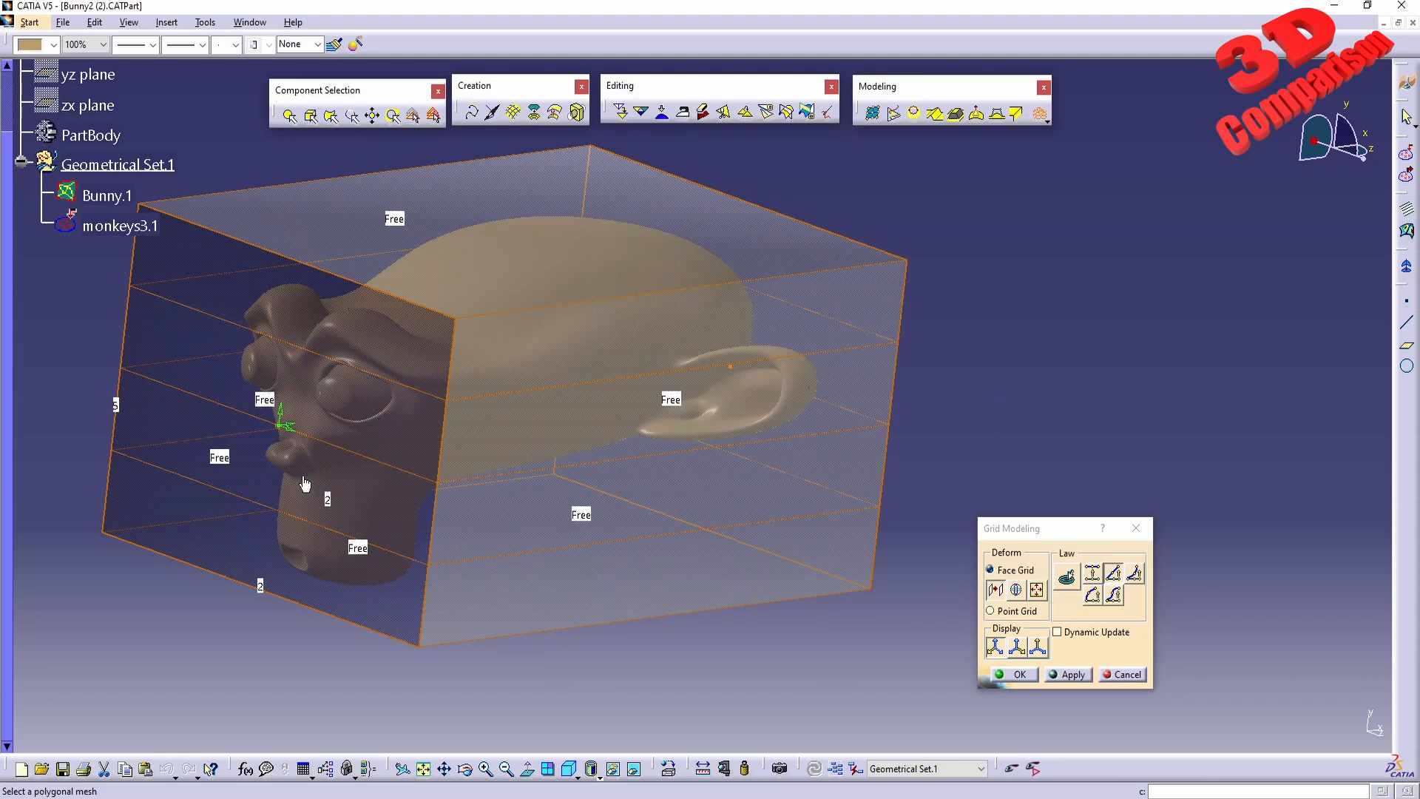
Display the handles of the grid's horizontal sections and rotate the topmost section to a steep tilt above the monkey head
click(788, 592)
click(1017, 648)
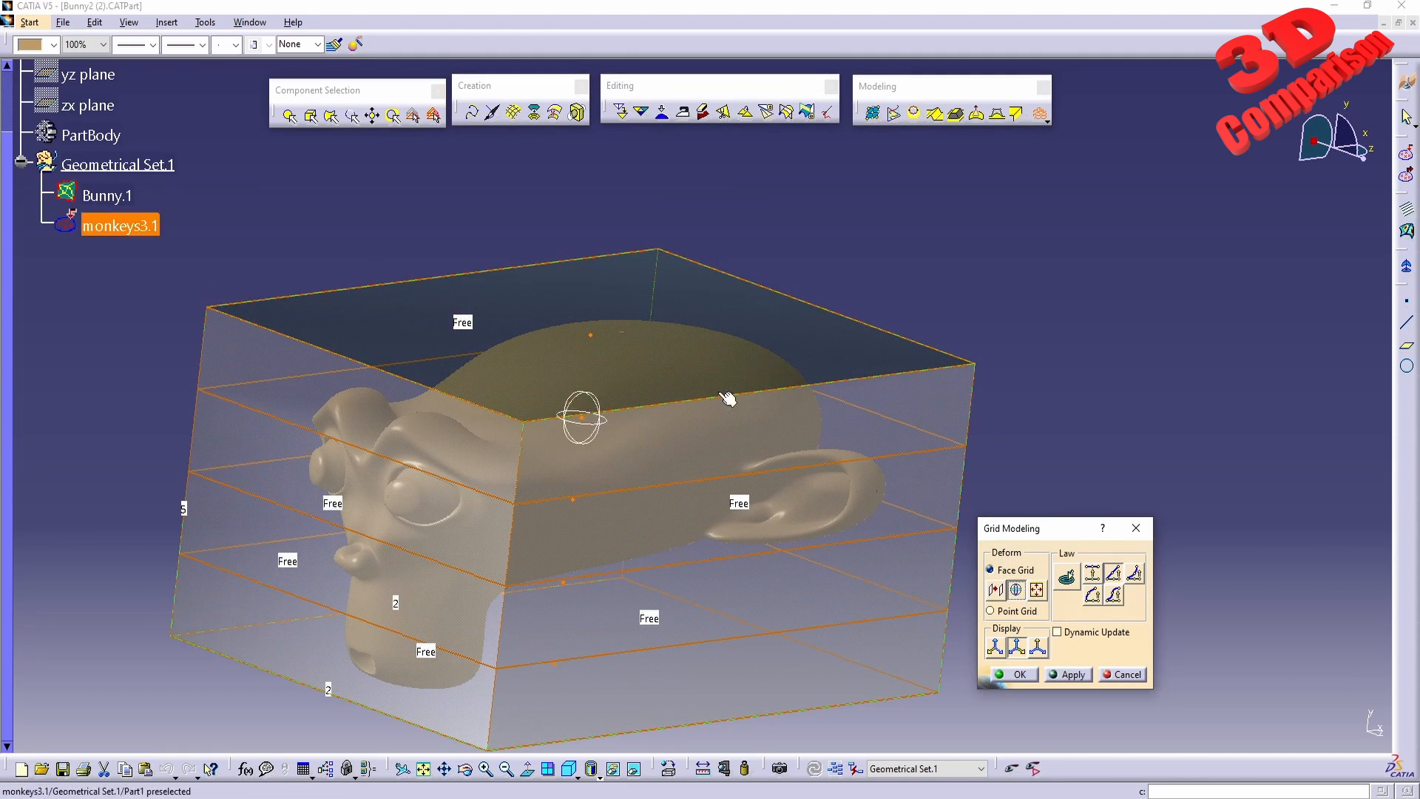
click(602, 344)
drag(592, 353, 657, 358)
middle_drag(657, 396, 683, 504)
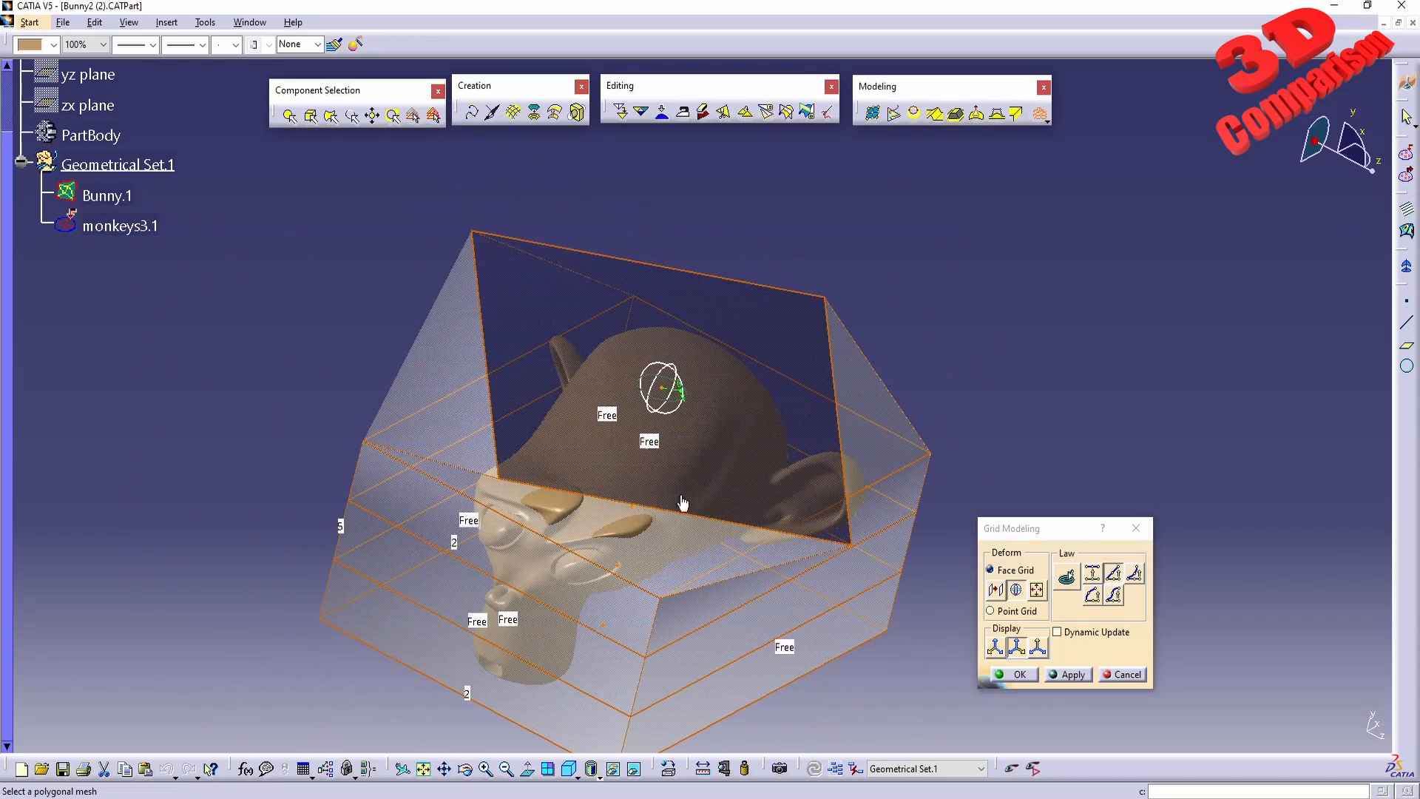
Scale down the topmost section of the grid to narrow the crown of the monkey head
click(1038, 594)
drag(663, 390, 652, 429)
middle_drag(740, 518, 673, 469)
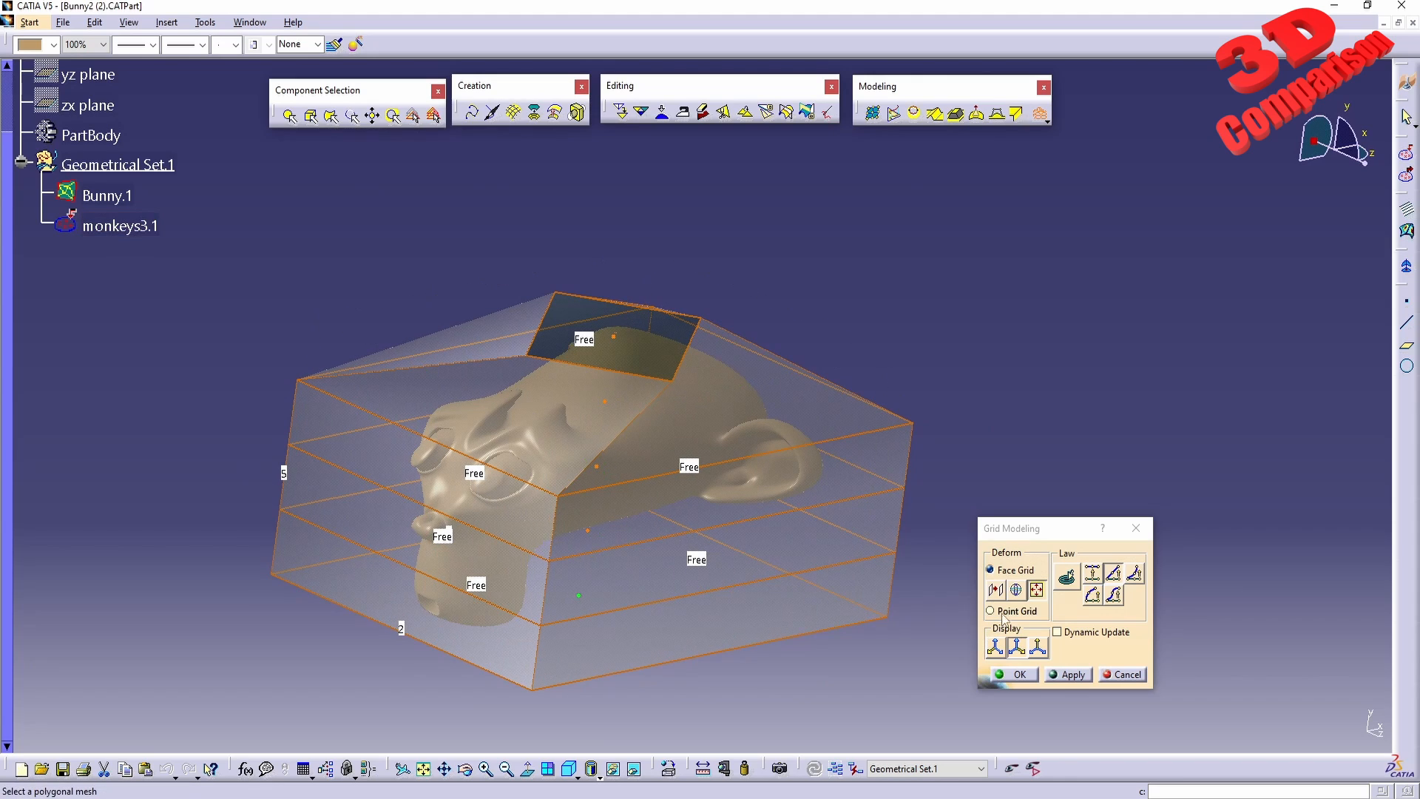
Return to translating the outer grid faces and push the front face back toward the rear to shorten the monkey head
click(997, 590)
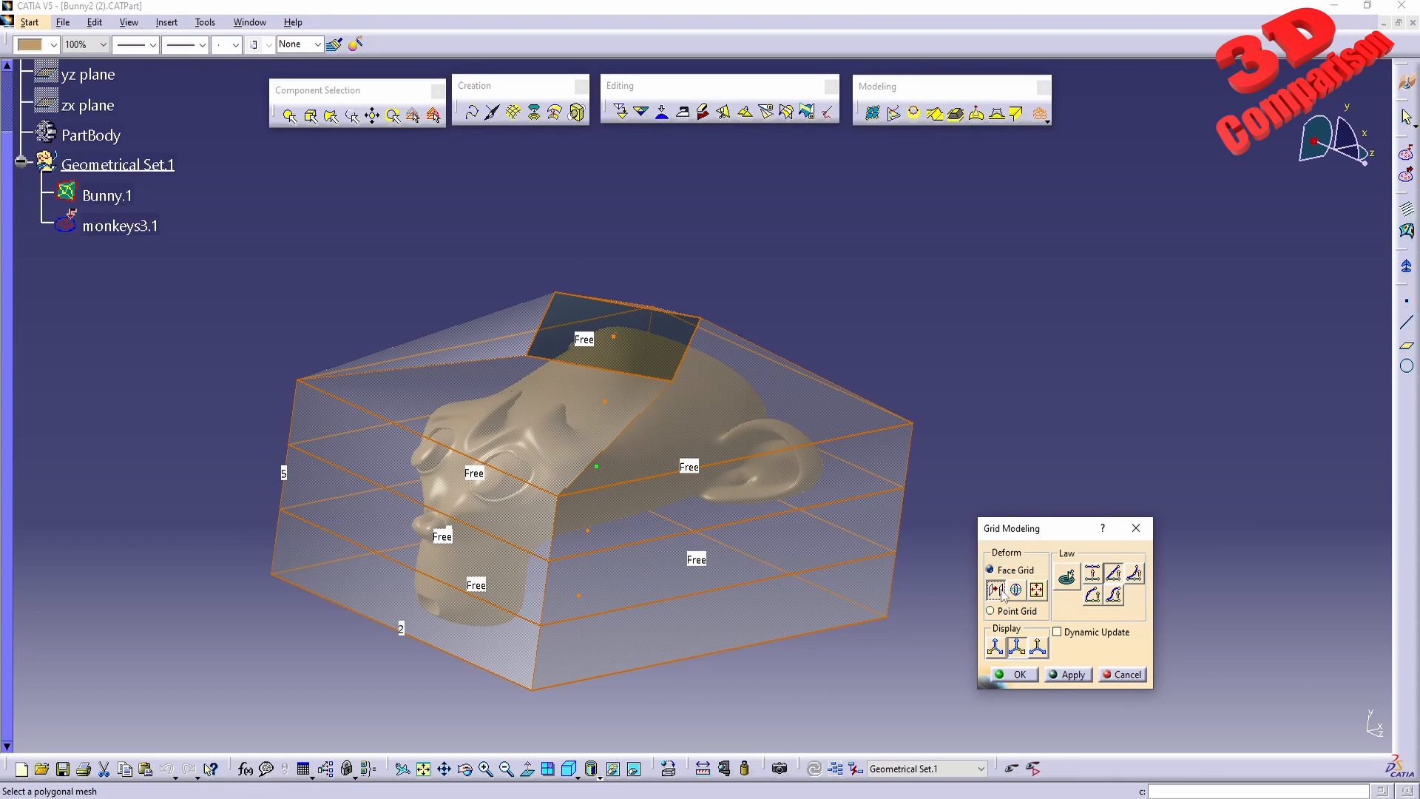
click(999, 649)
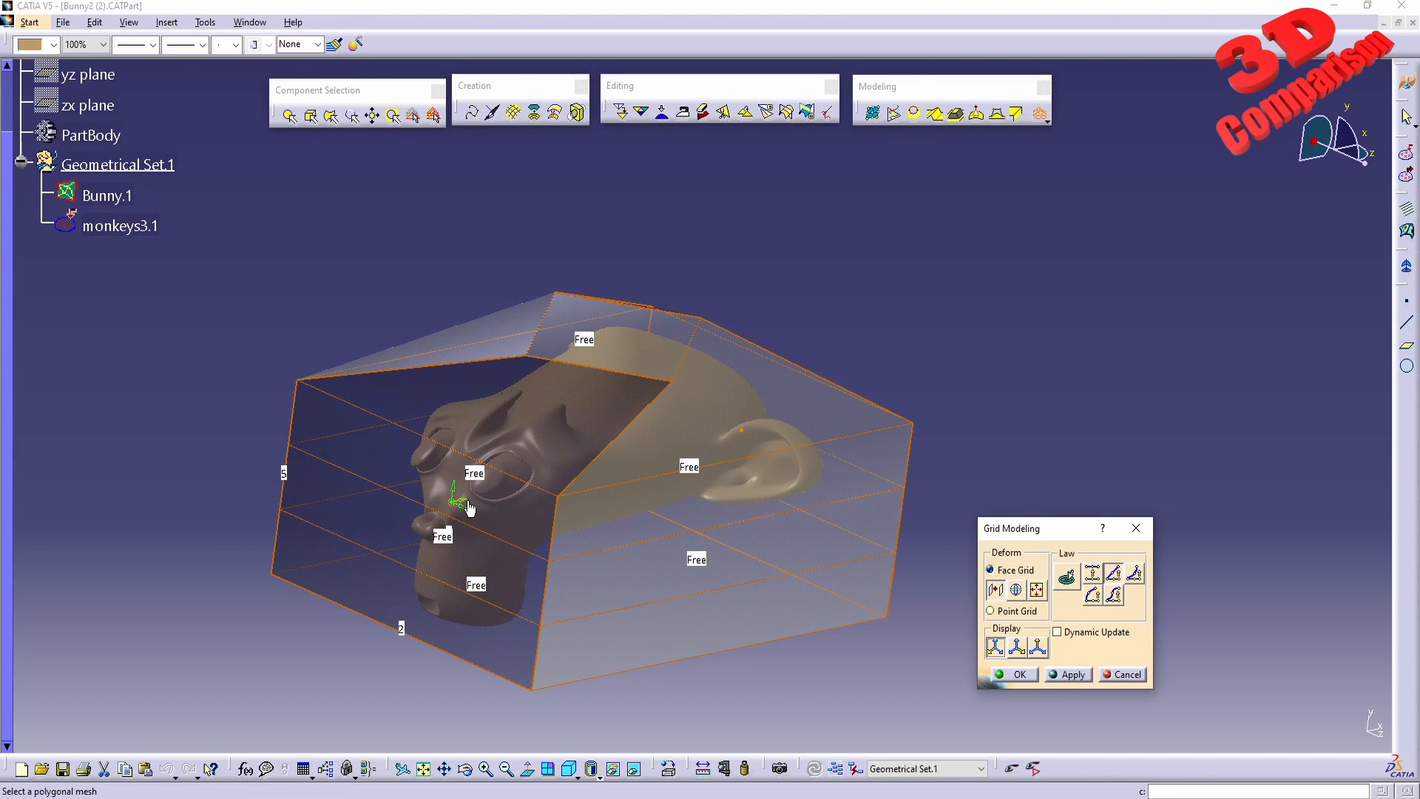
drag(469, 507, 882, 425)
middle_drag(865, 437, 601, 334)
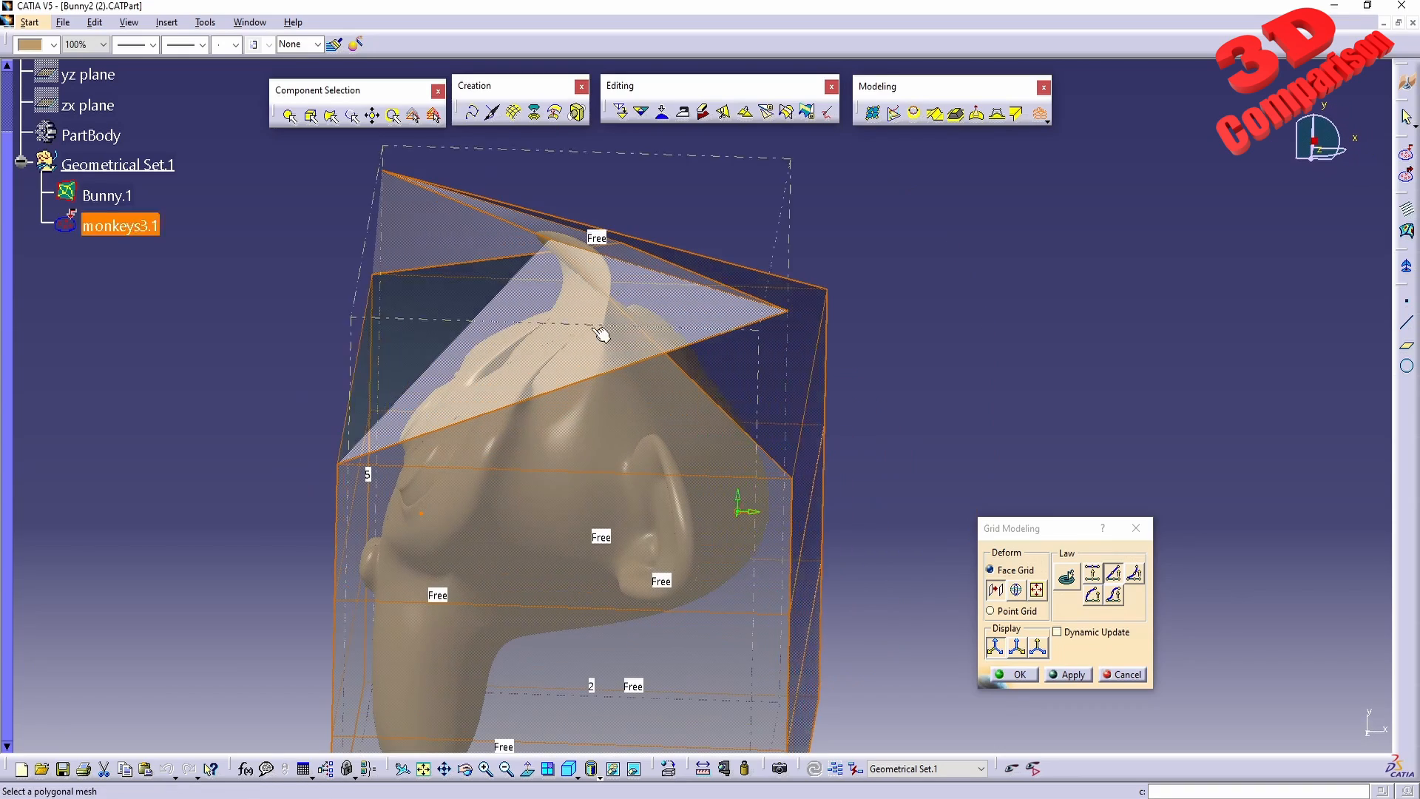
middle_drag(583, 444, 802, 298)
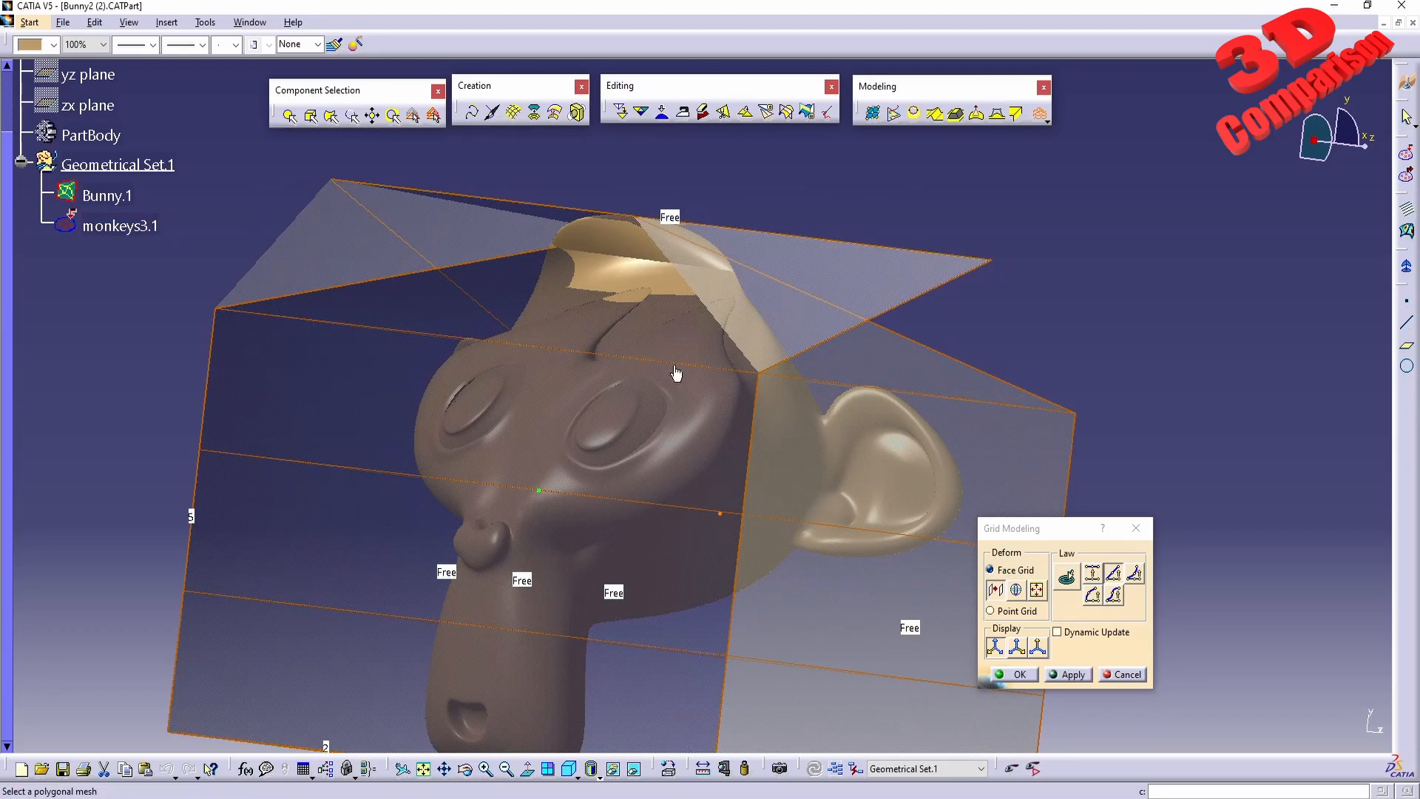
middle_drag(676, 374, 831, 447)
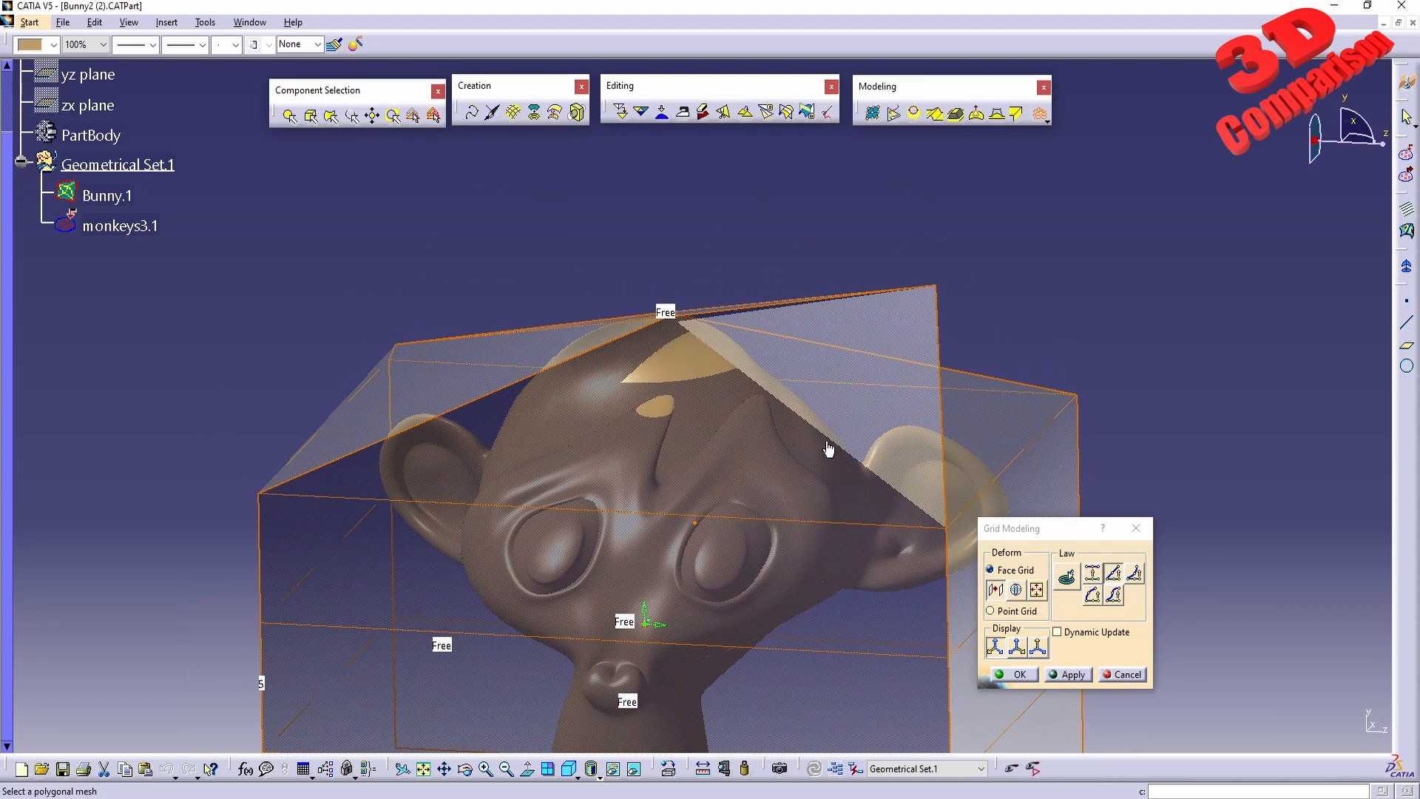
Apply the grid deformation to the monkey mesh and detach the compass from it
click(1070, 674)
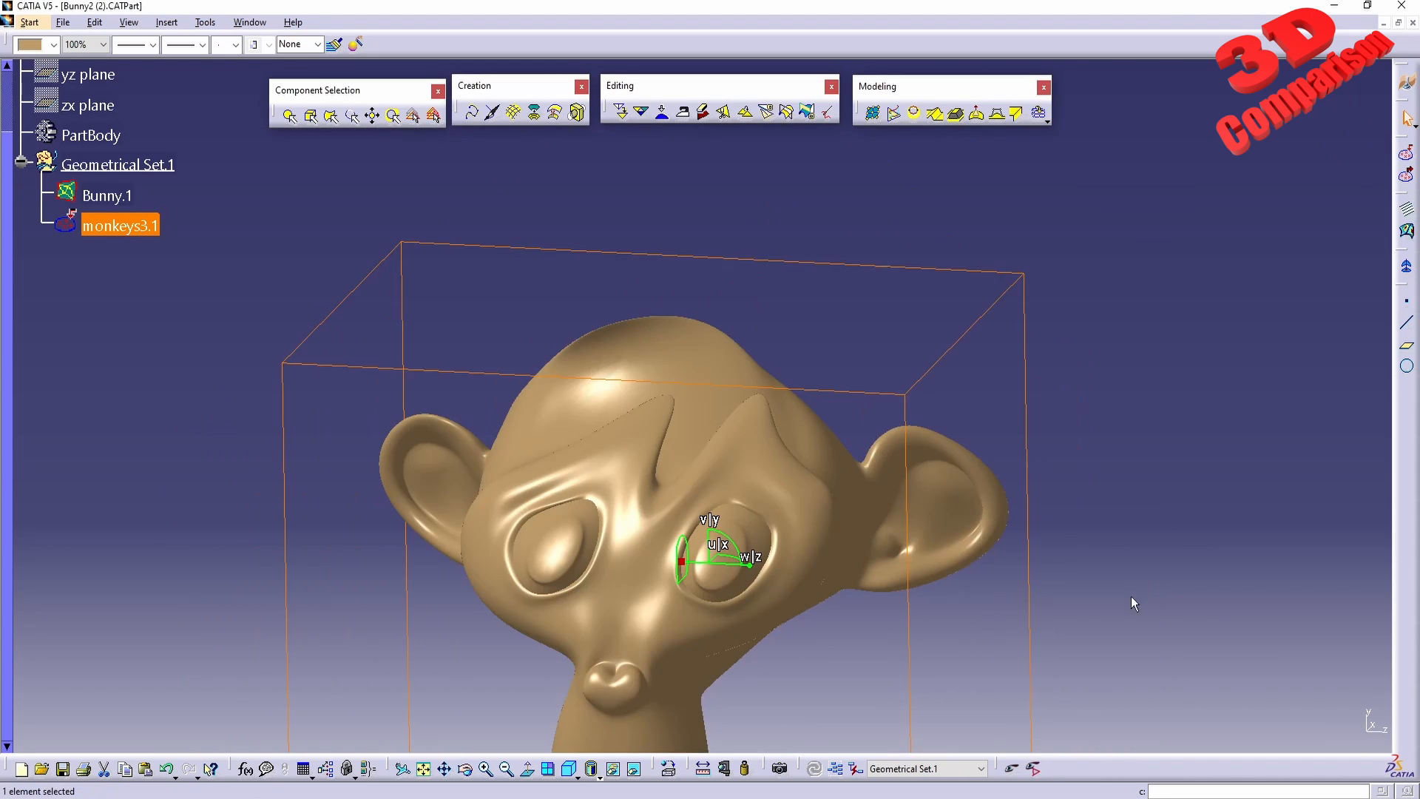
middle_drag(907, 480, 904, 465)
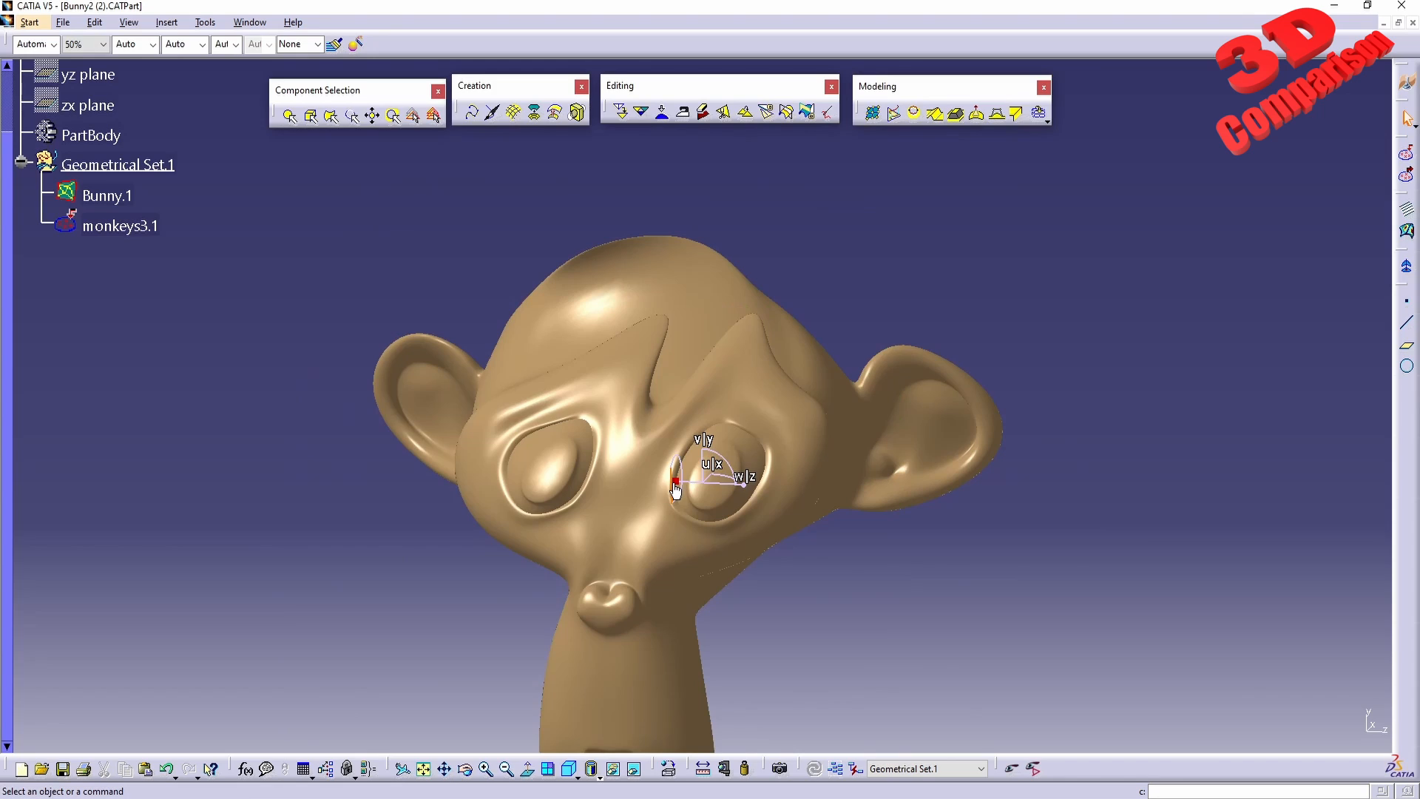
drag(678, 479, 1151, 293)
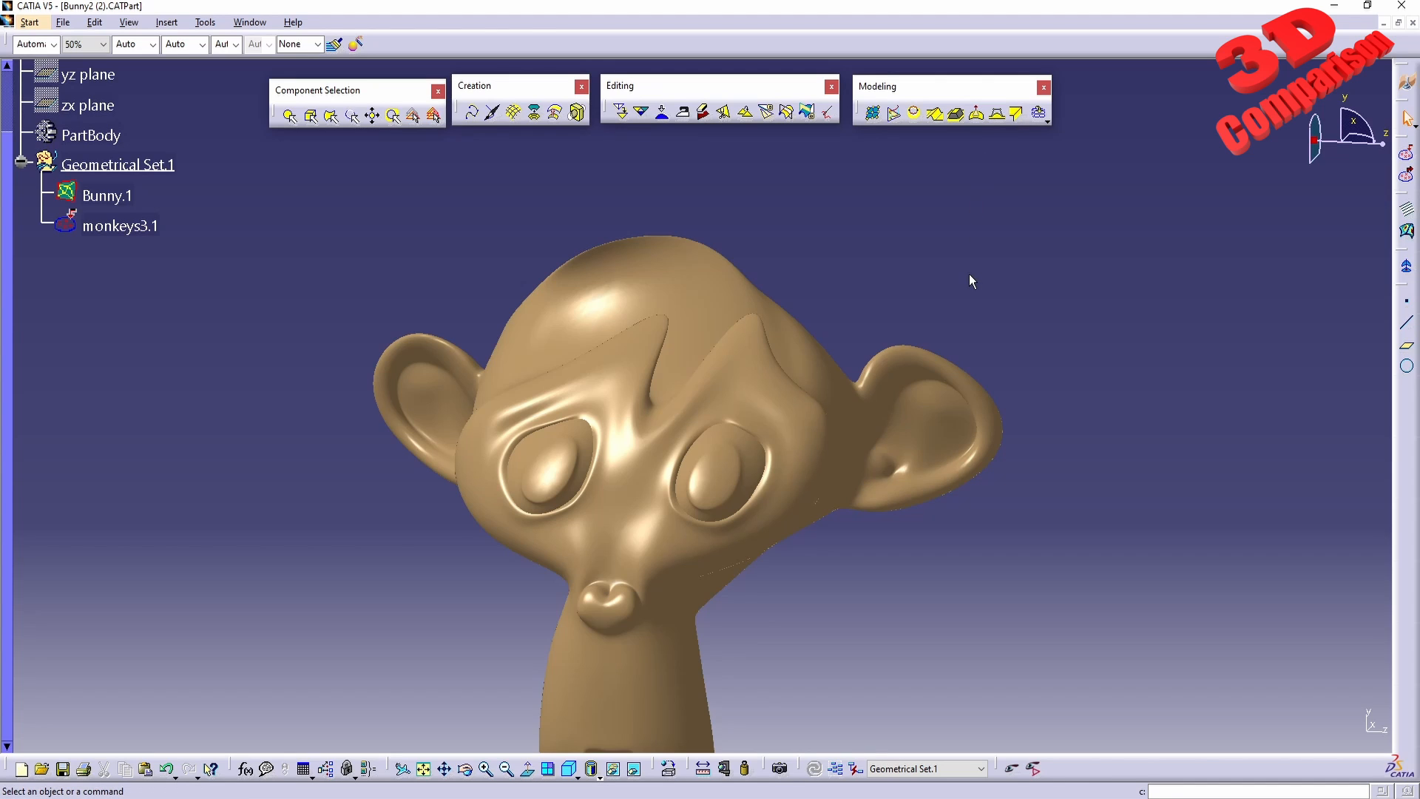
Examine the deformed monkey head from the front and from oblique angles
middle_drag(748, 513, 624, 603)
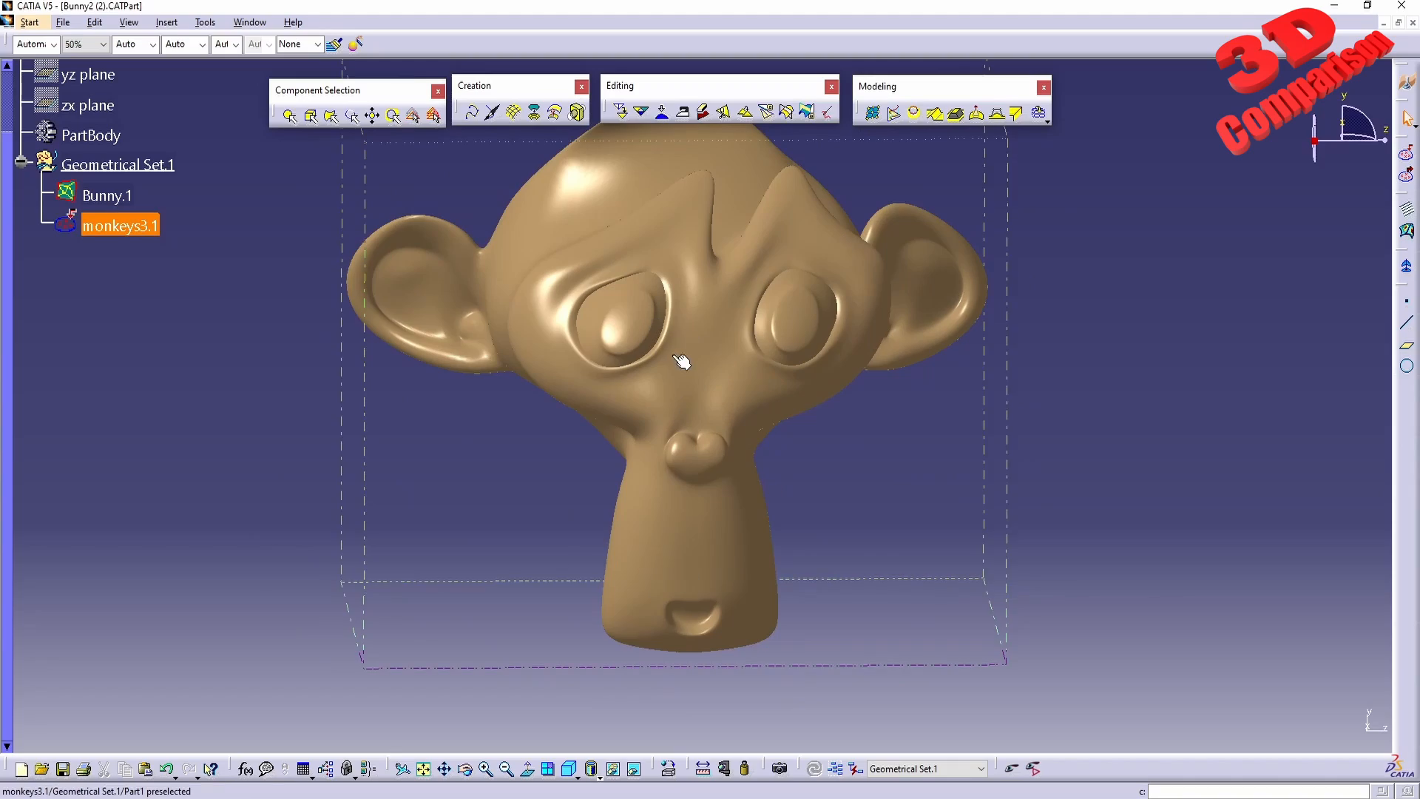
middle_drag(682, 362, 969, 578)
middle_drag(873, 531, 751, 498)
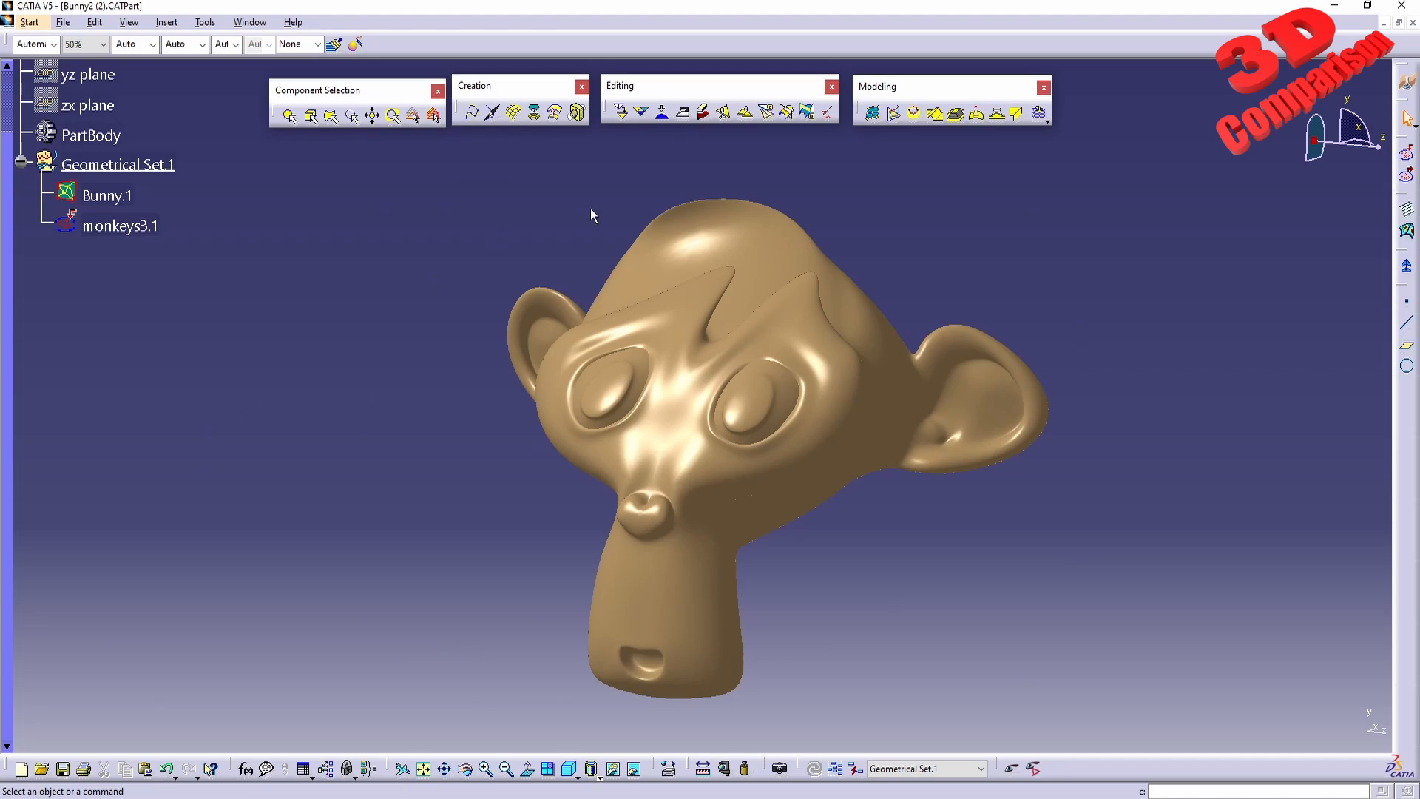
drag(733, 64, 15, 292)
drag(948, 739, 1395, 479)
mouse_move(827, 541)
middle_down()
mouse_move(840, 574)
mouse_move(823, 520)
middle_up()
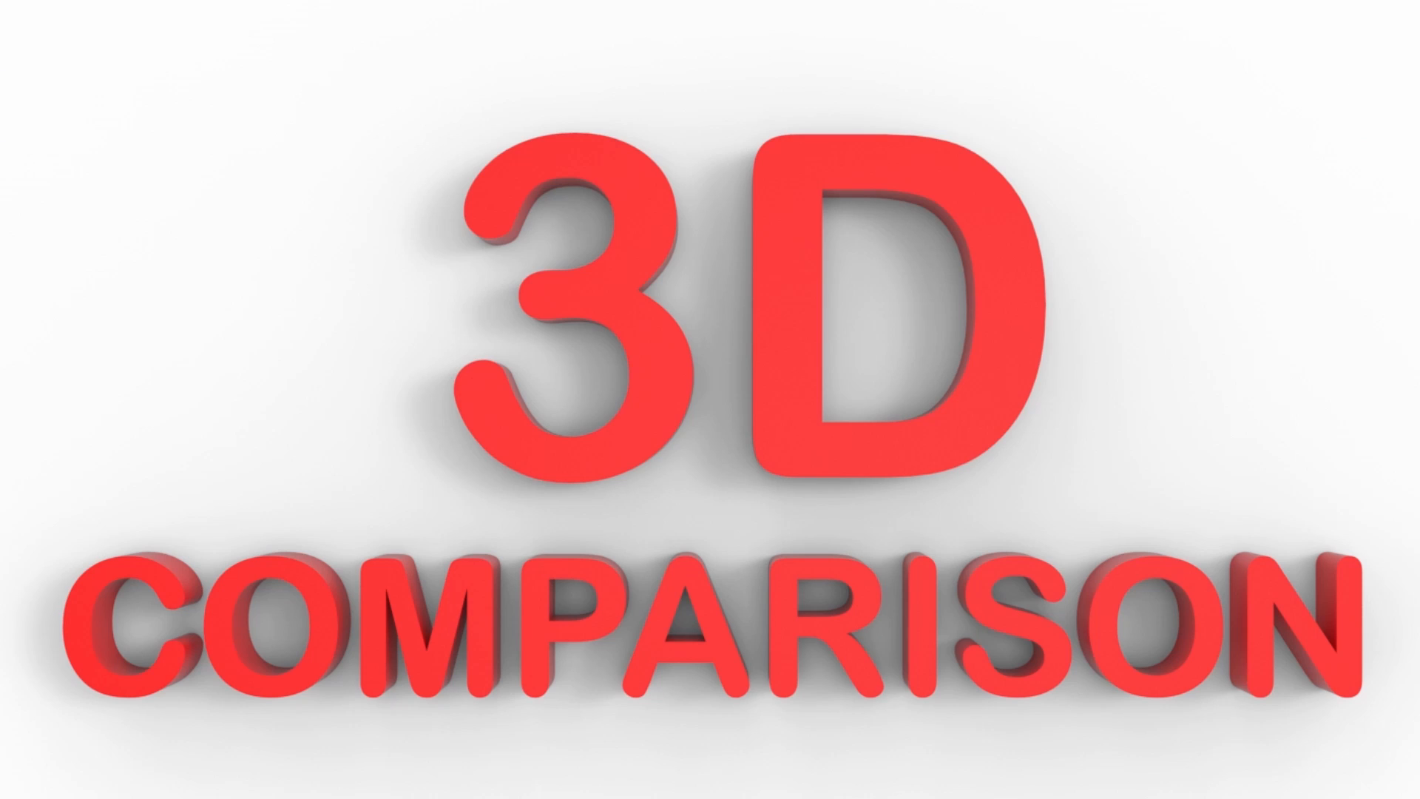